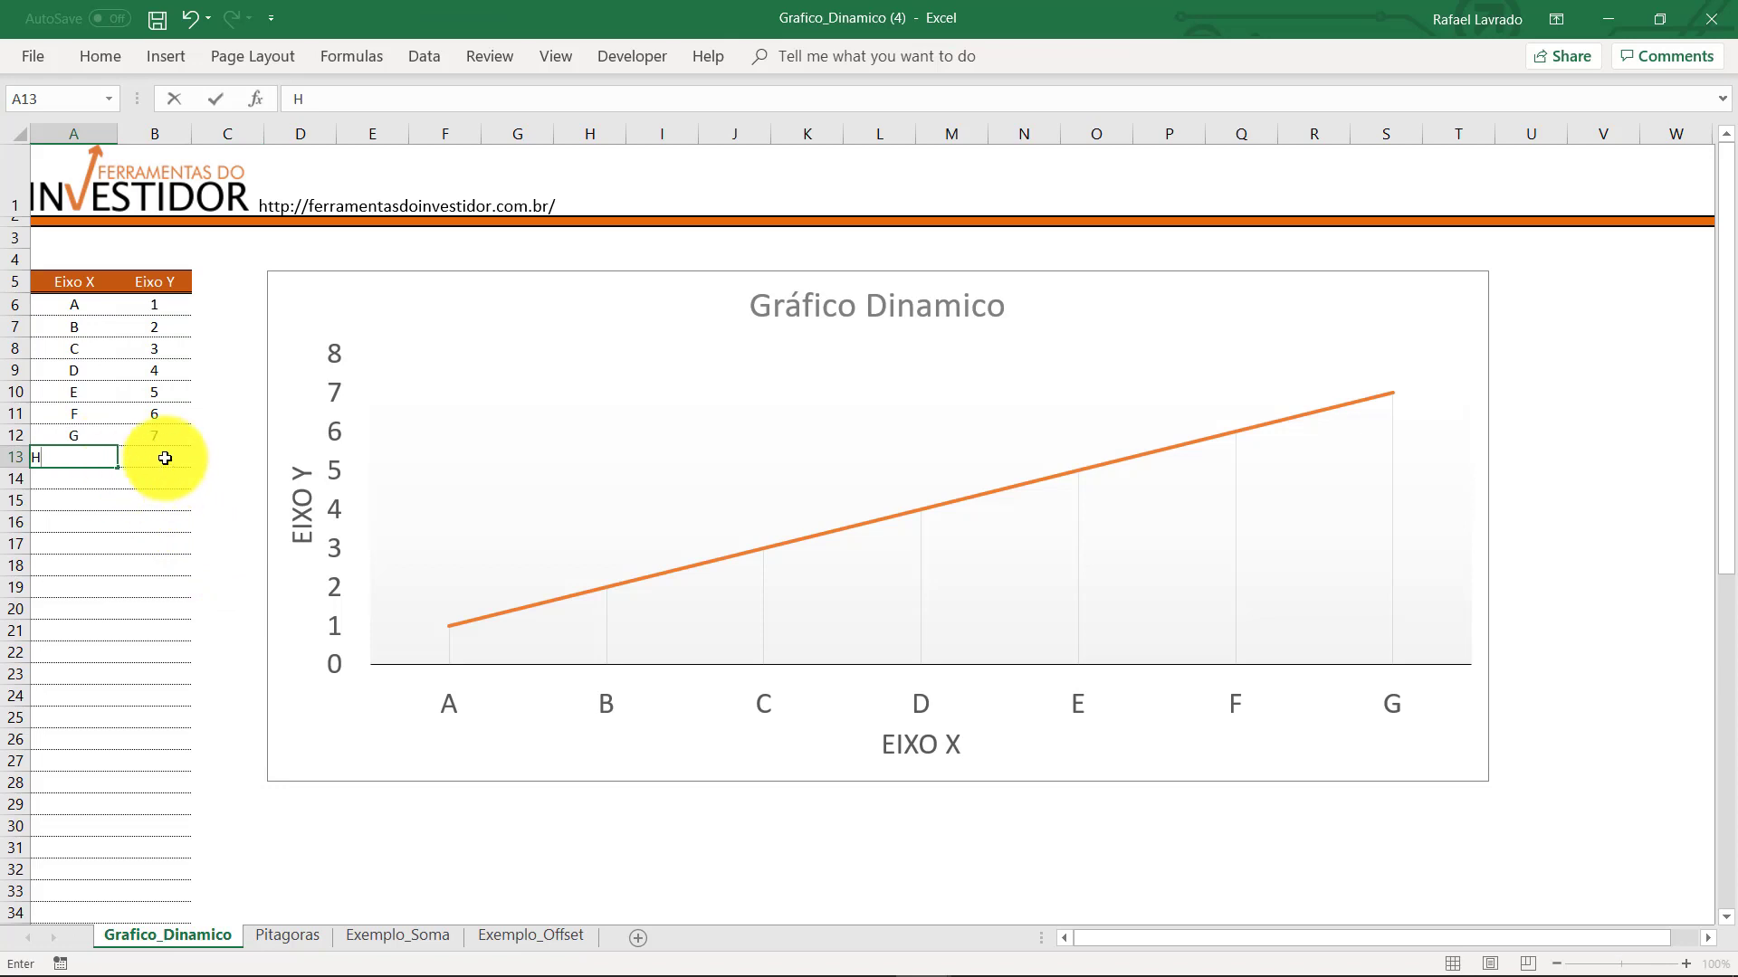
Enter 8 as the Eixo Y value in B13, beside the new H entry in the chart's data table
left_click(155, 457)
type("8")
key("Return")
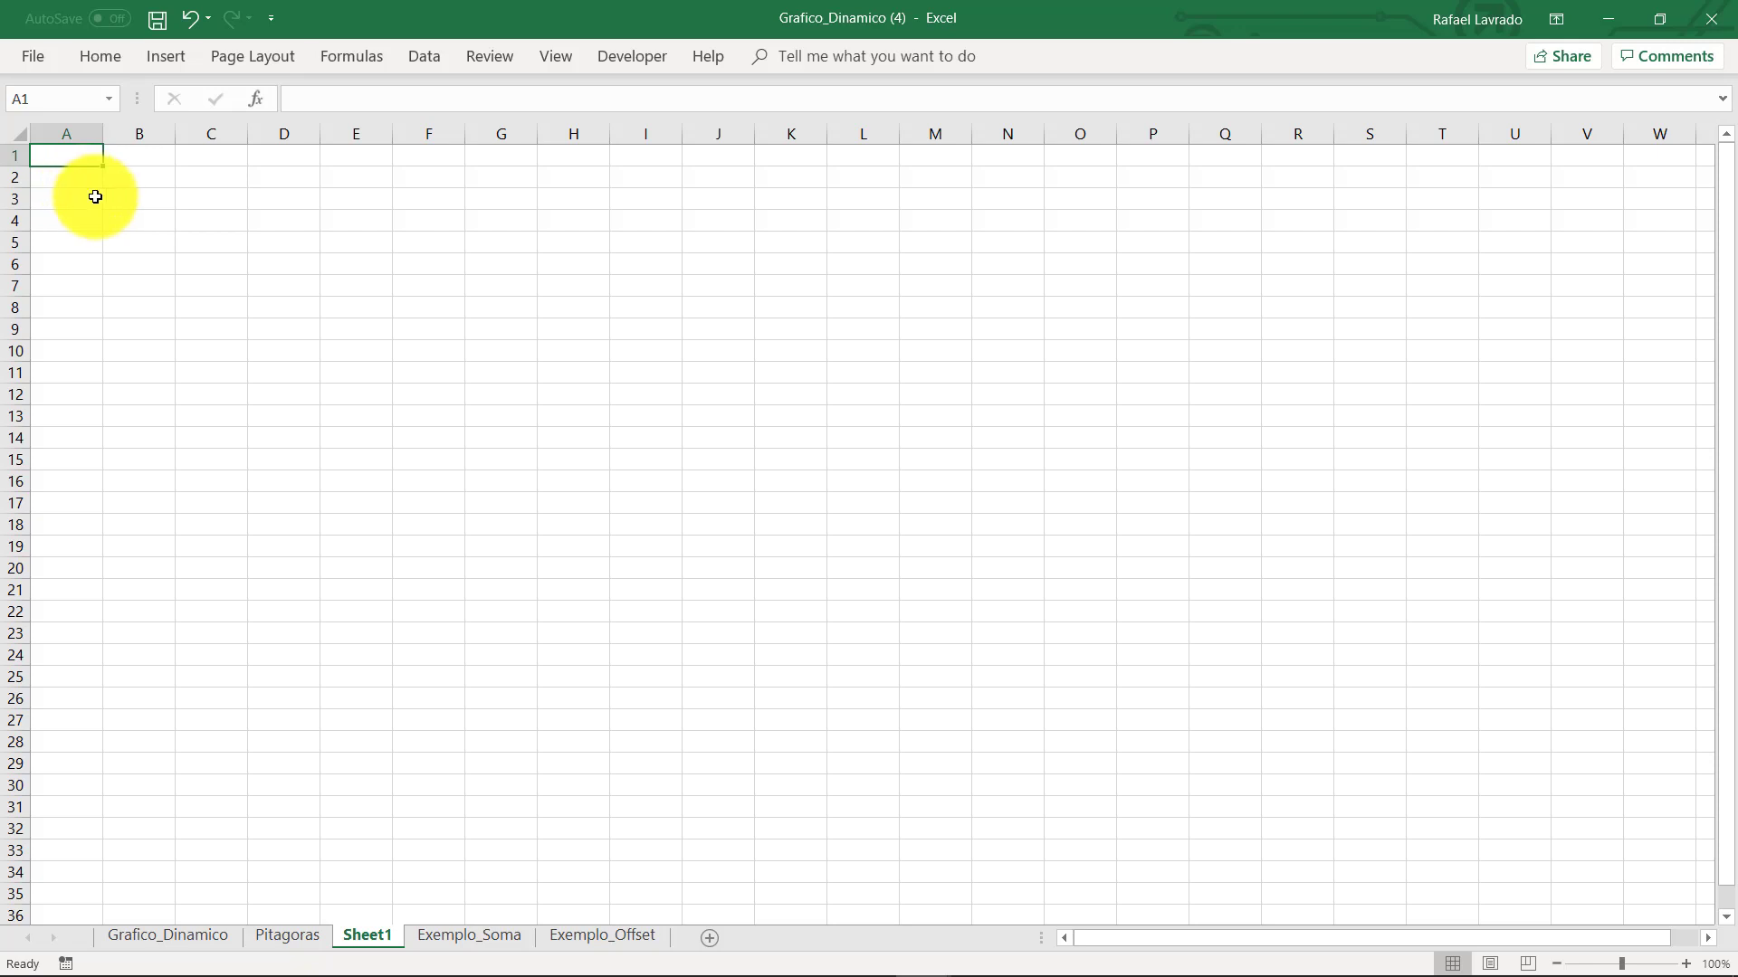
Enter the formula =A1 in cell B2 of Sheet1 and check it
left_click(139, 178)
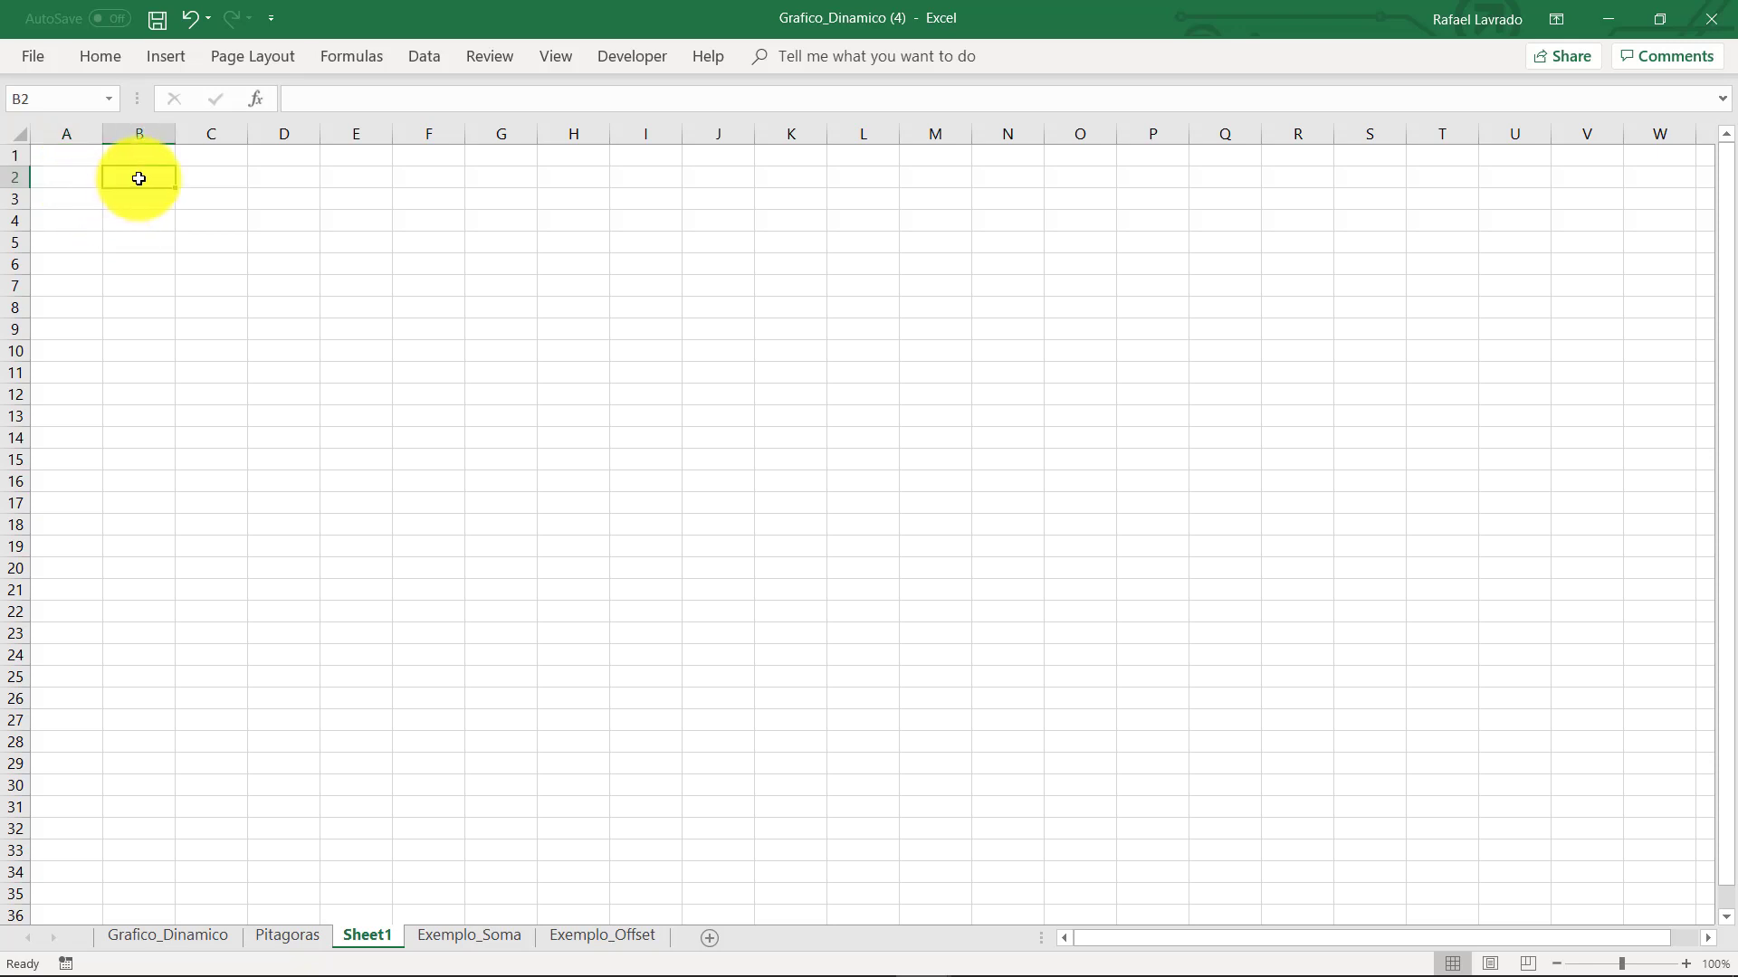
type("=")
left_click(75, 152)
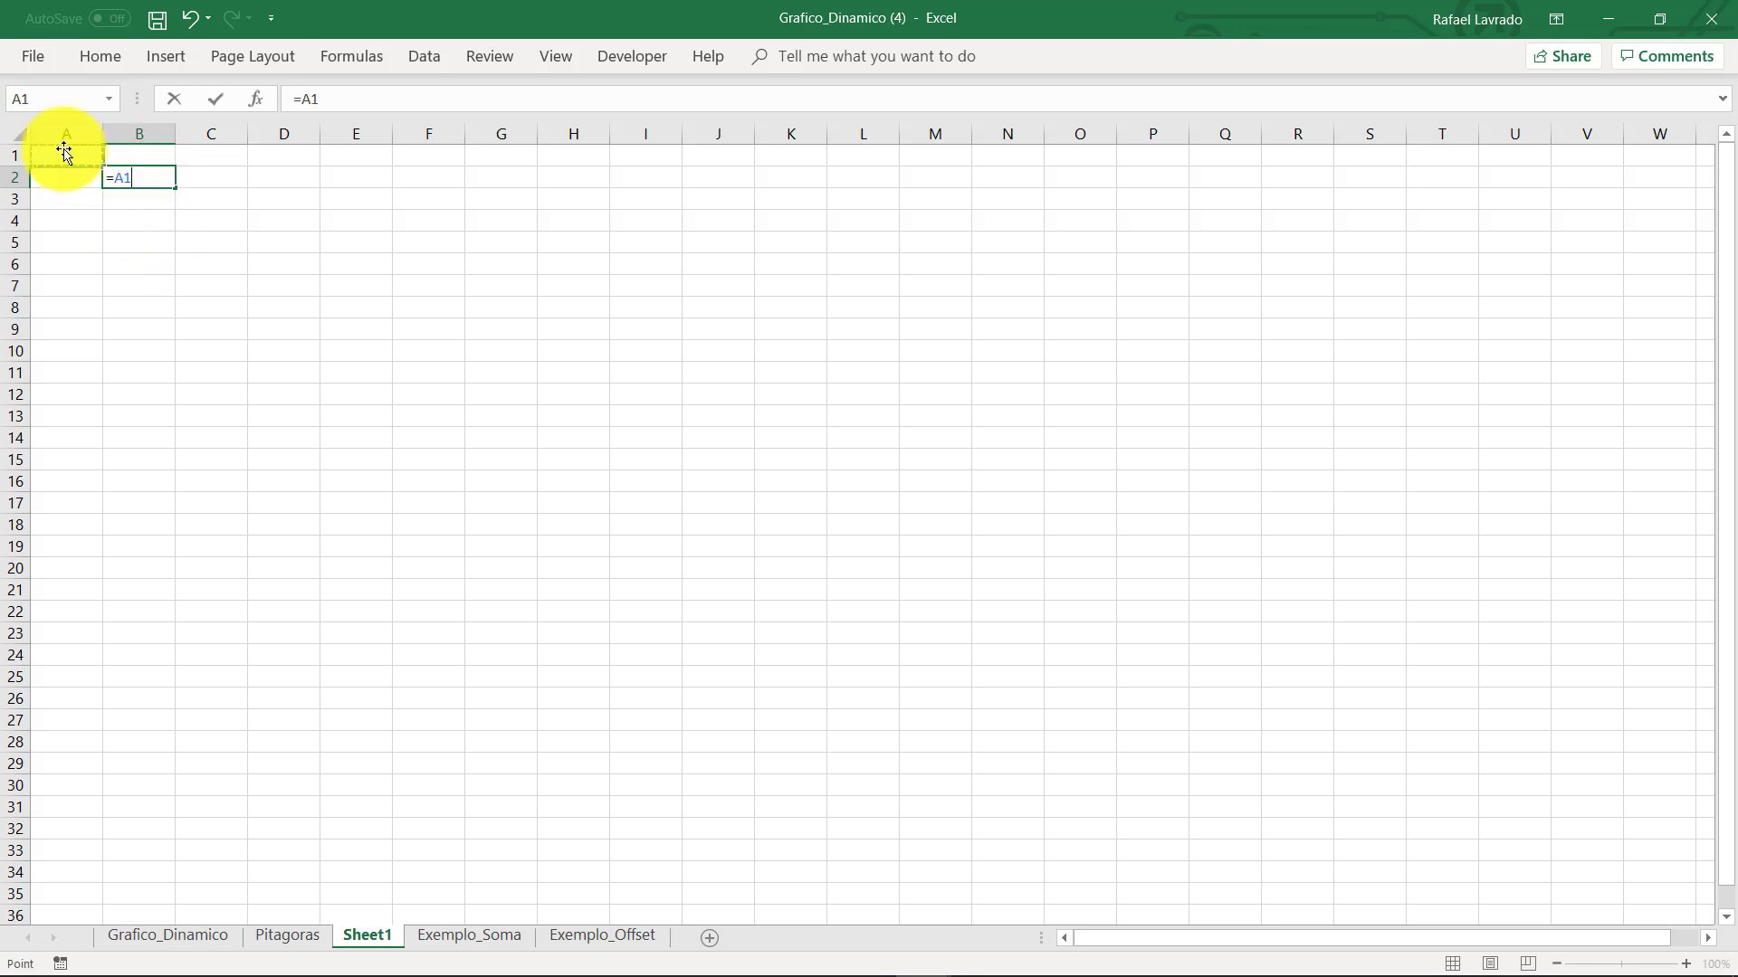
key("Return")
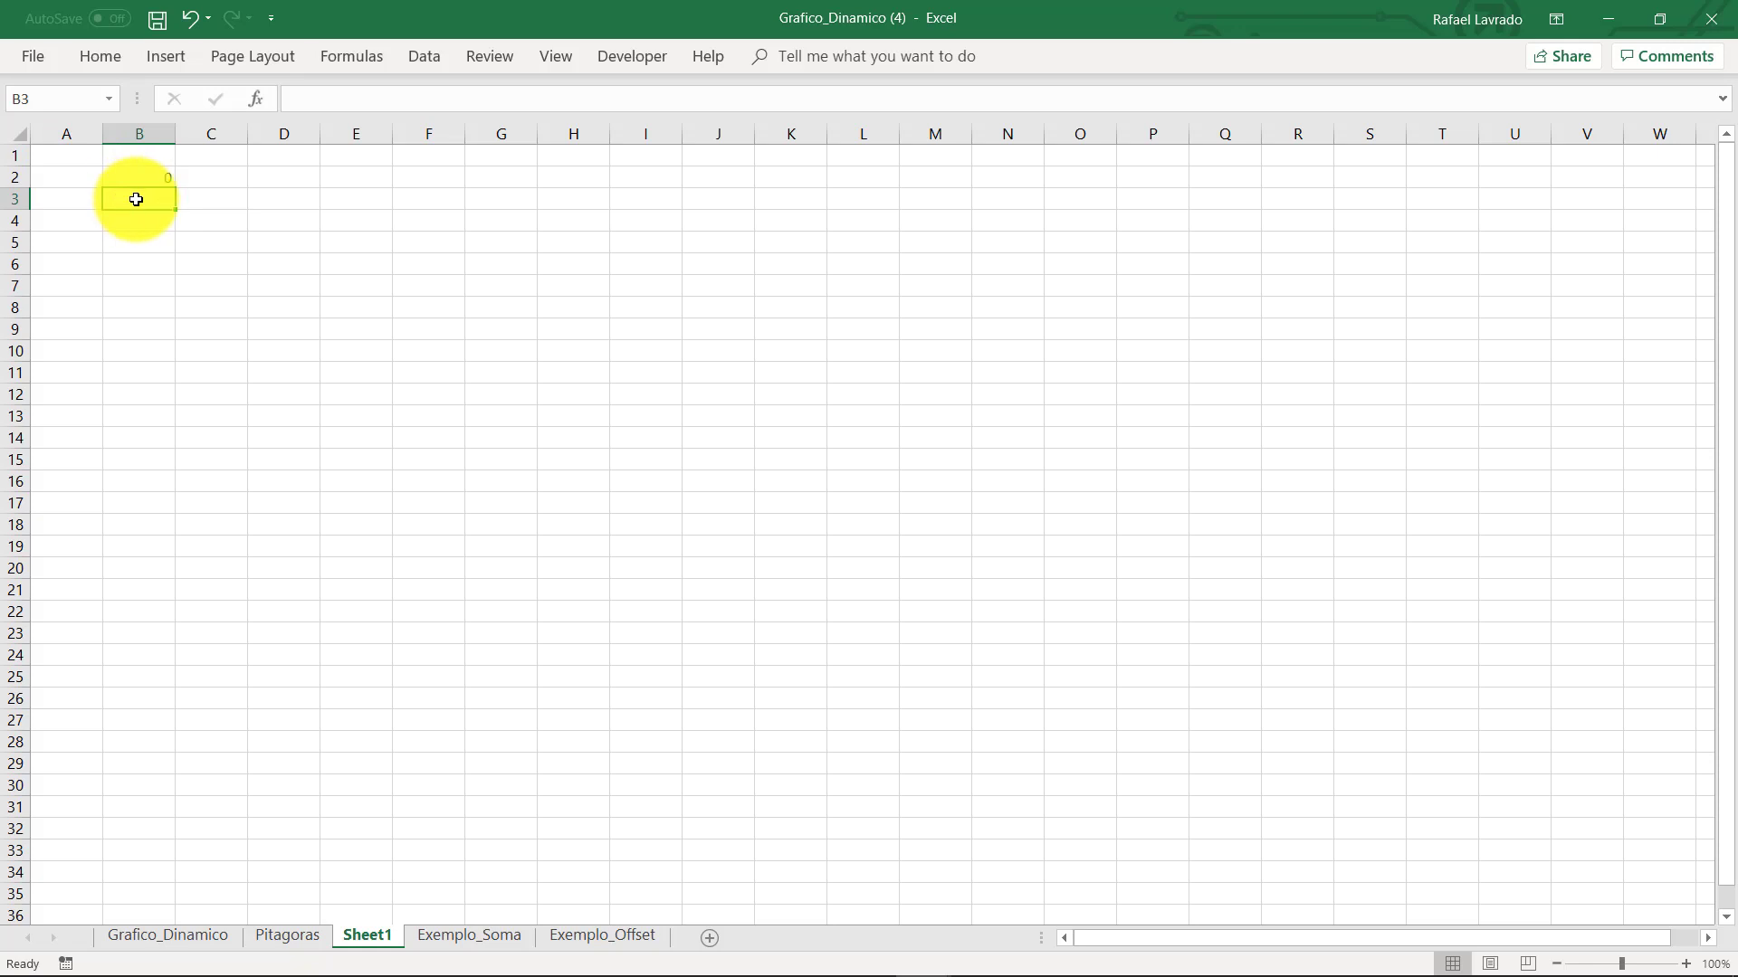
left_click(162, 173)
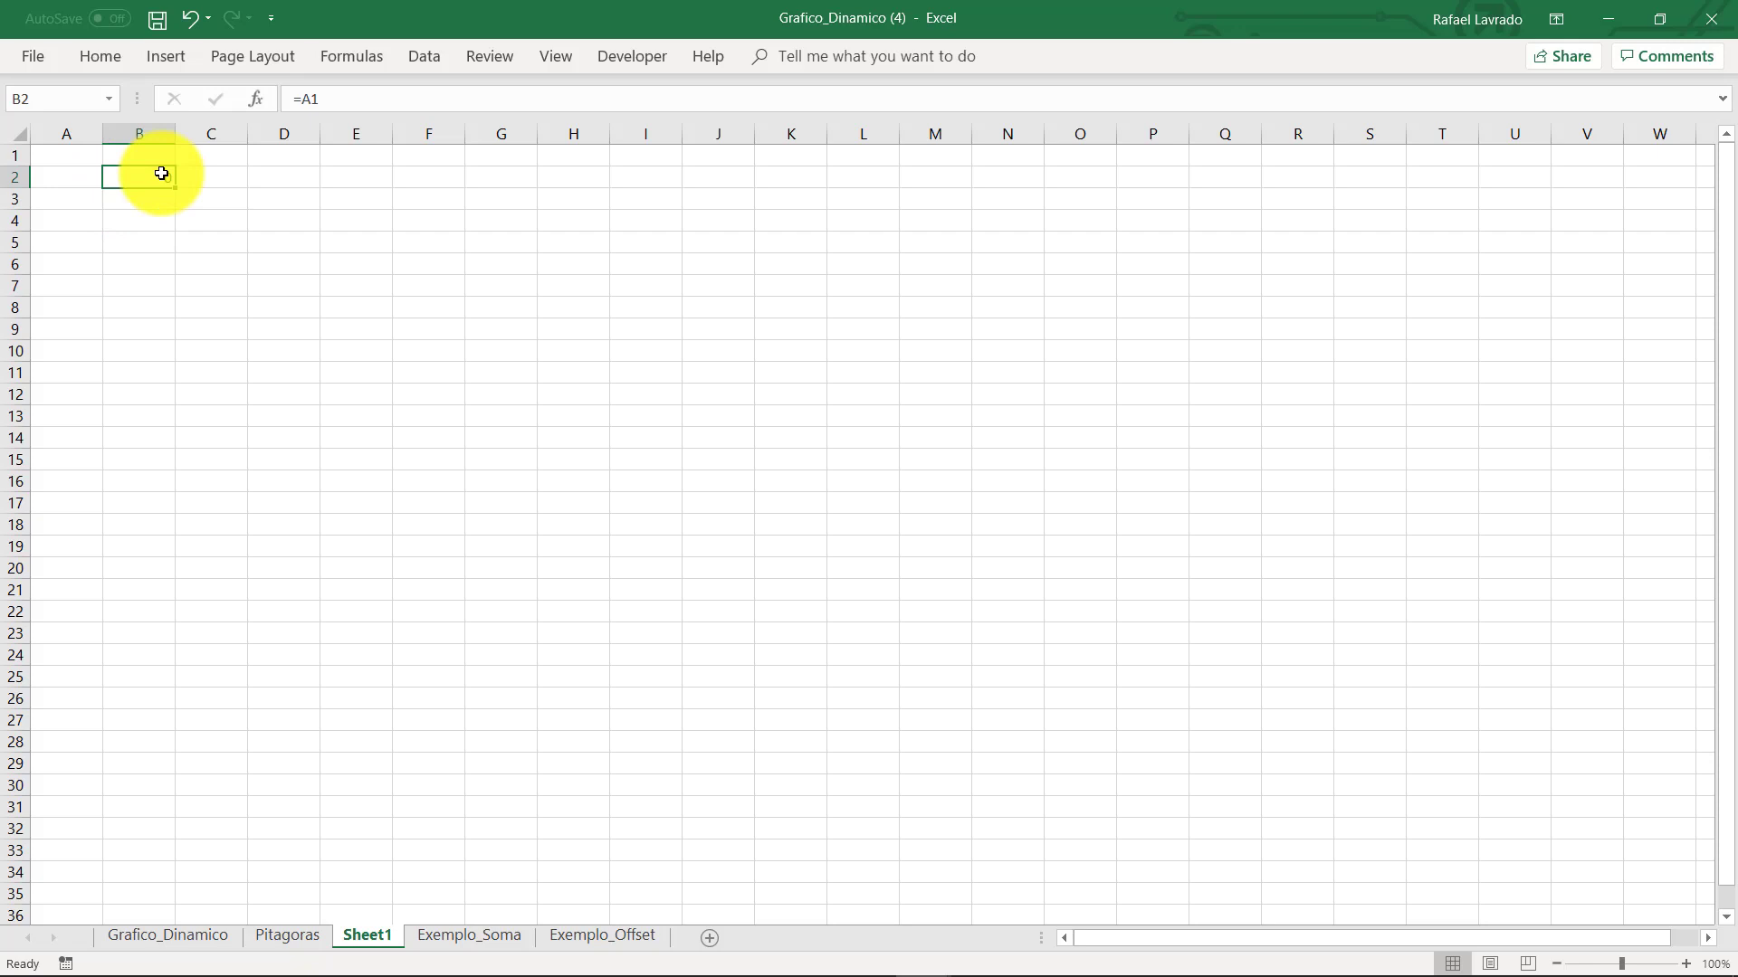
Give cell A1 of Sheet1 the name teste
left_click(66, 156)
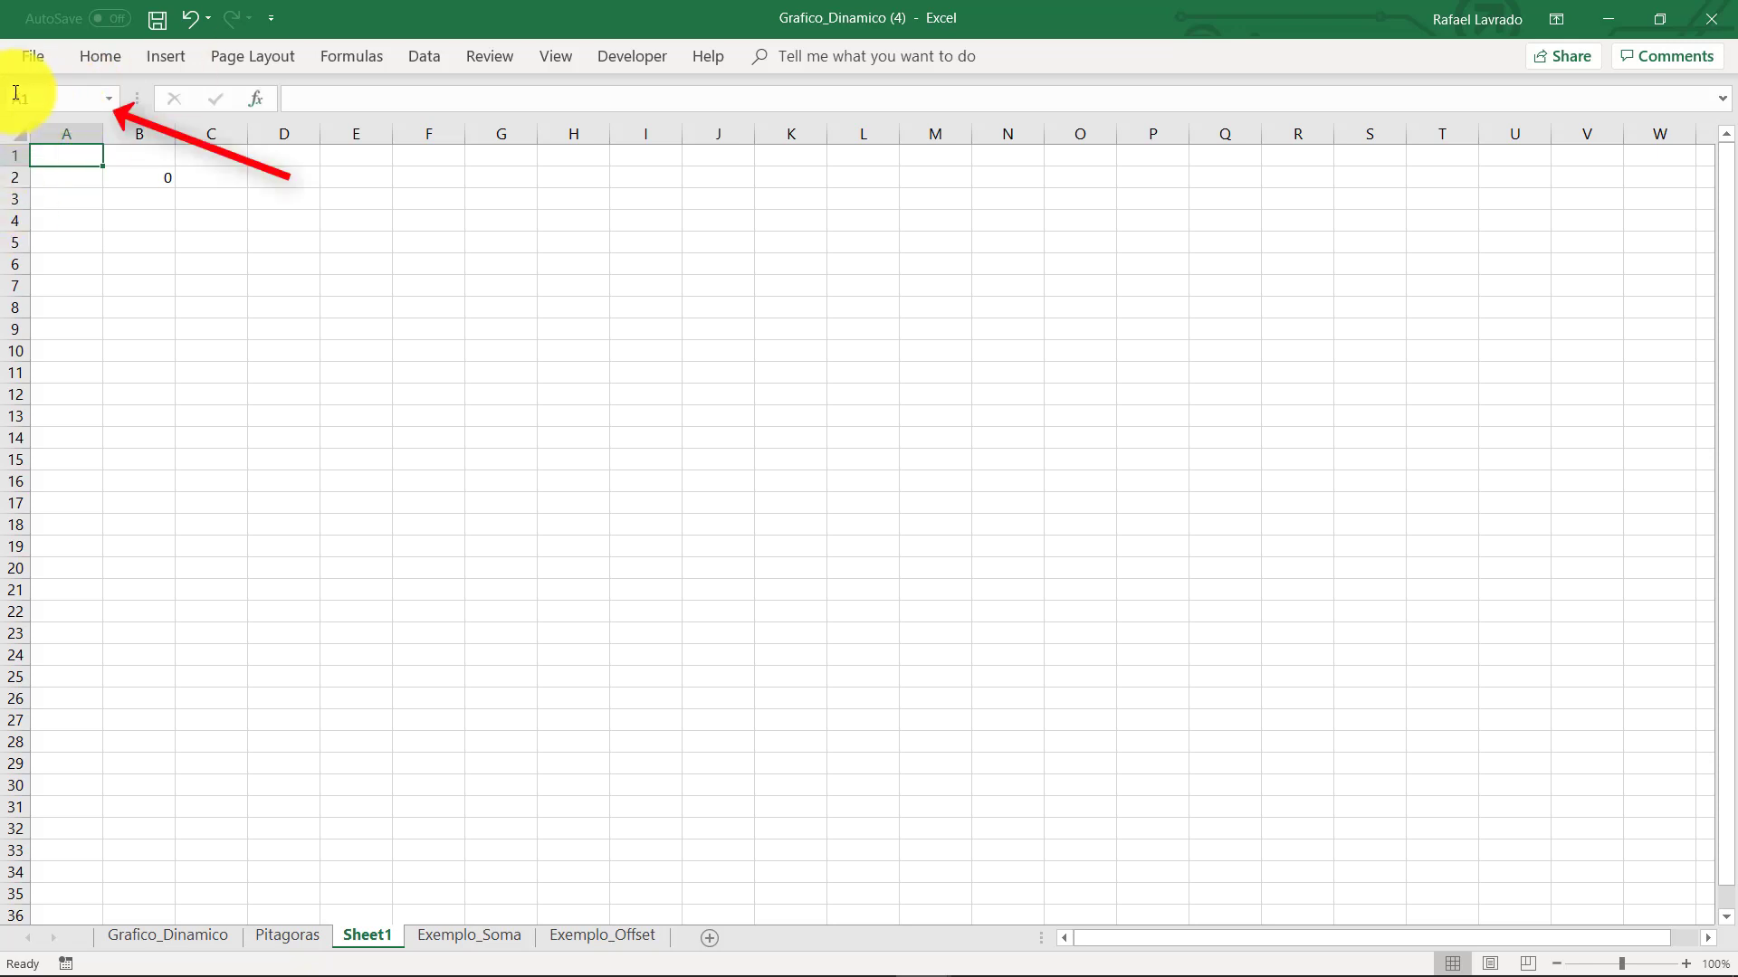
left_click(30, 98)
type("teste")
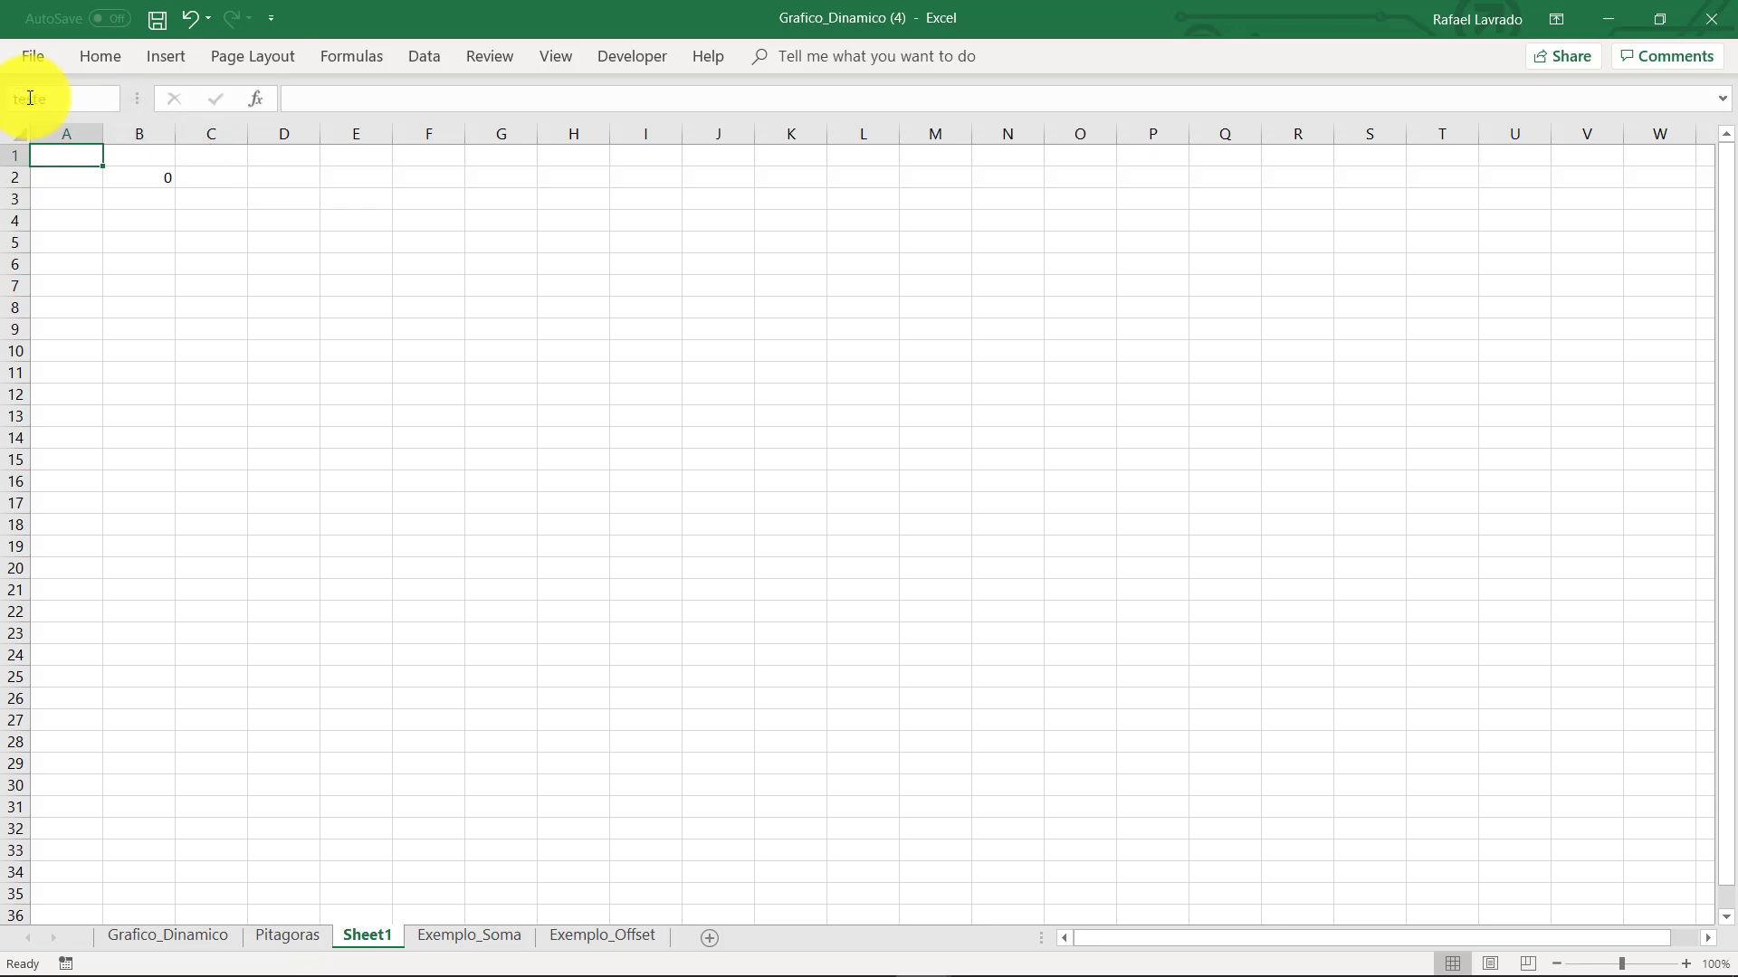
left_click(143, 206)
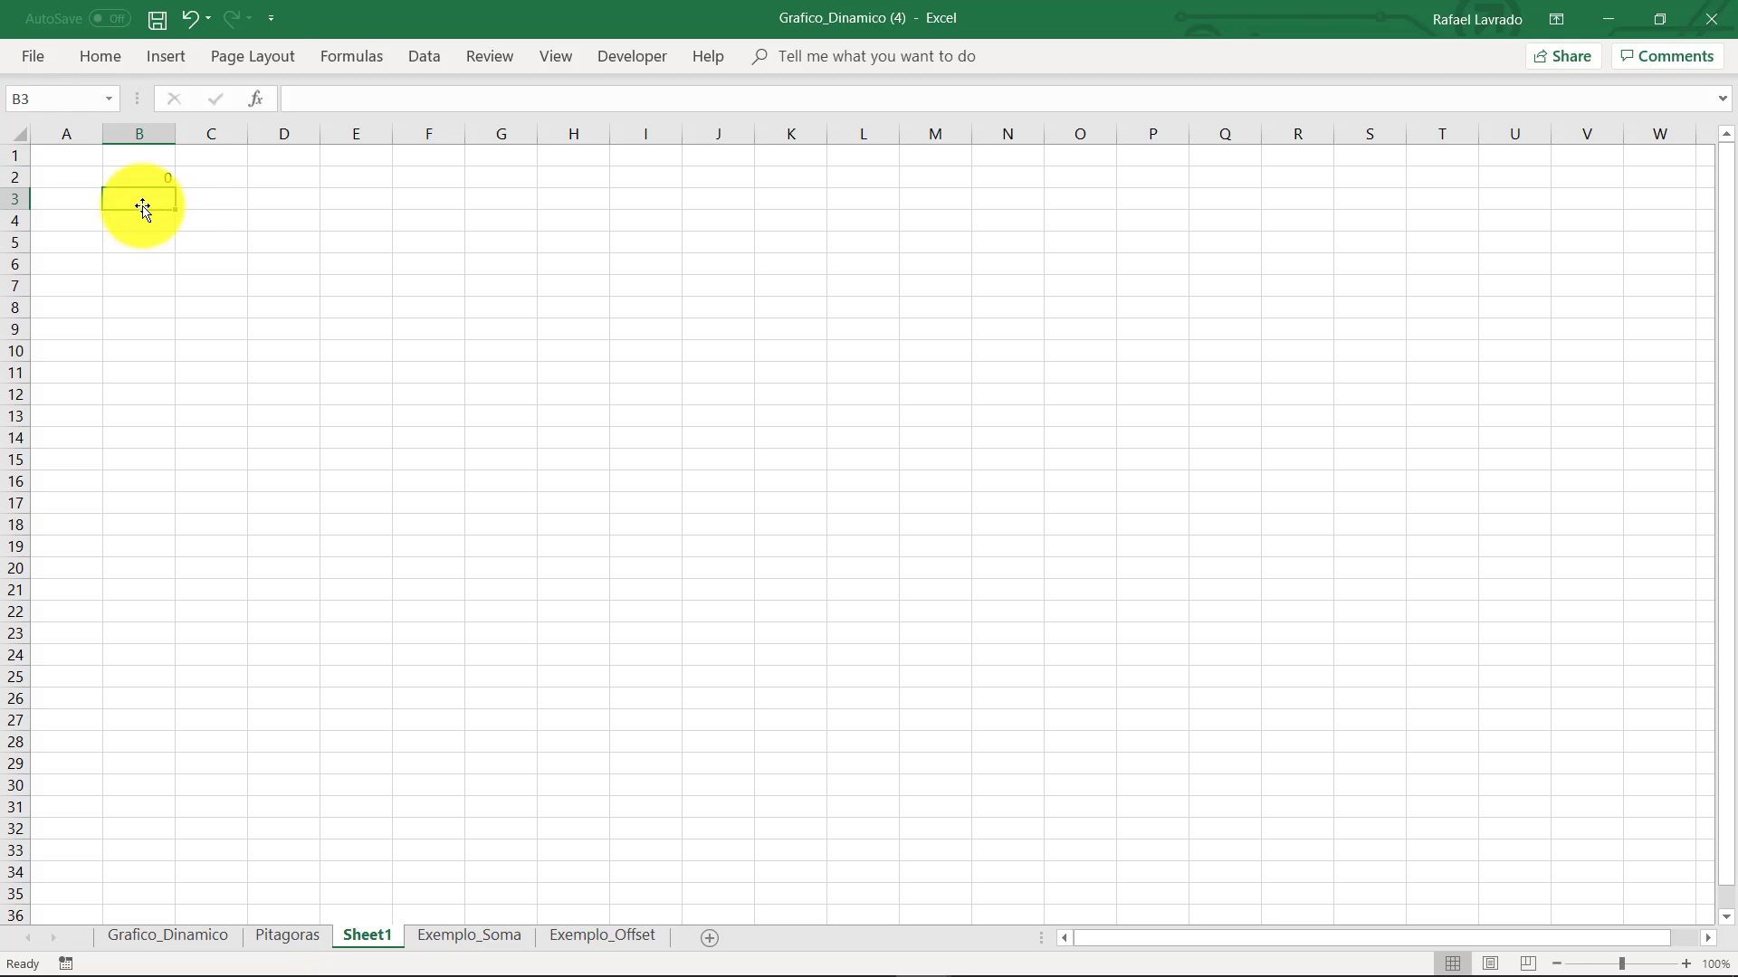
Enter the formula =teste in cell B3, referring to the named cell
left_click(152, 178)
left_click(158, 198)
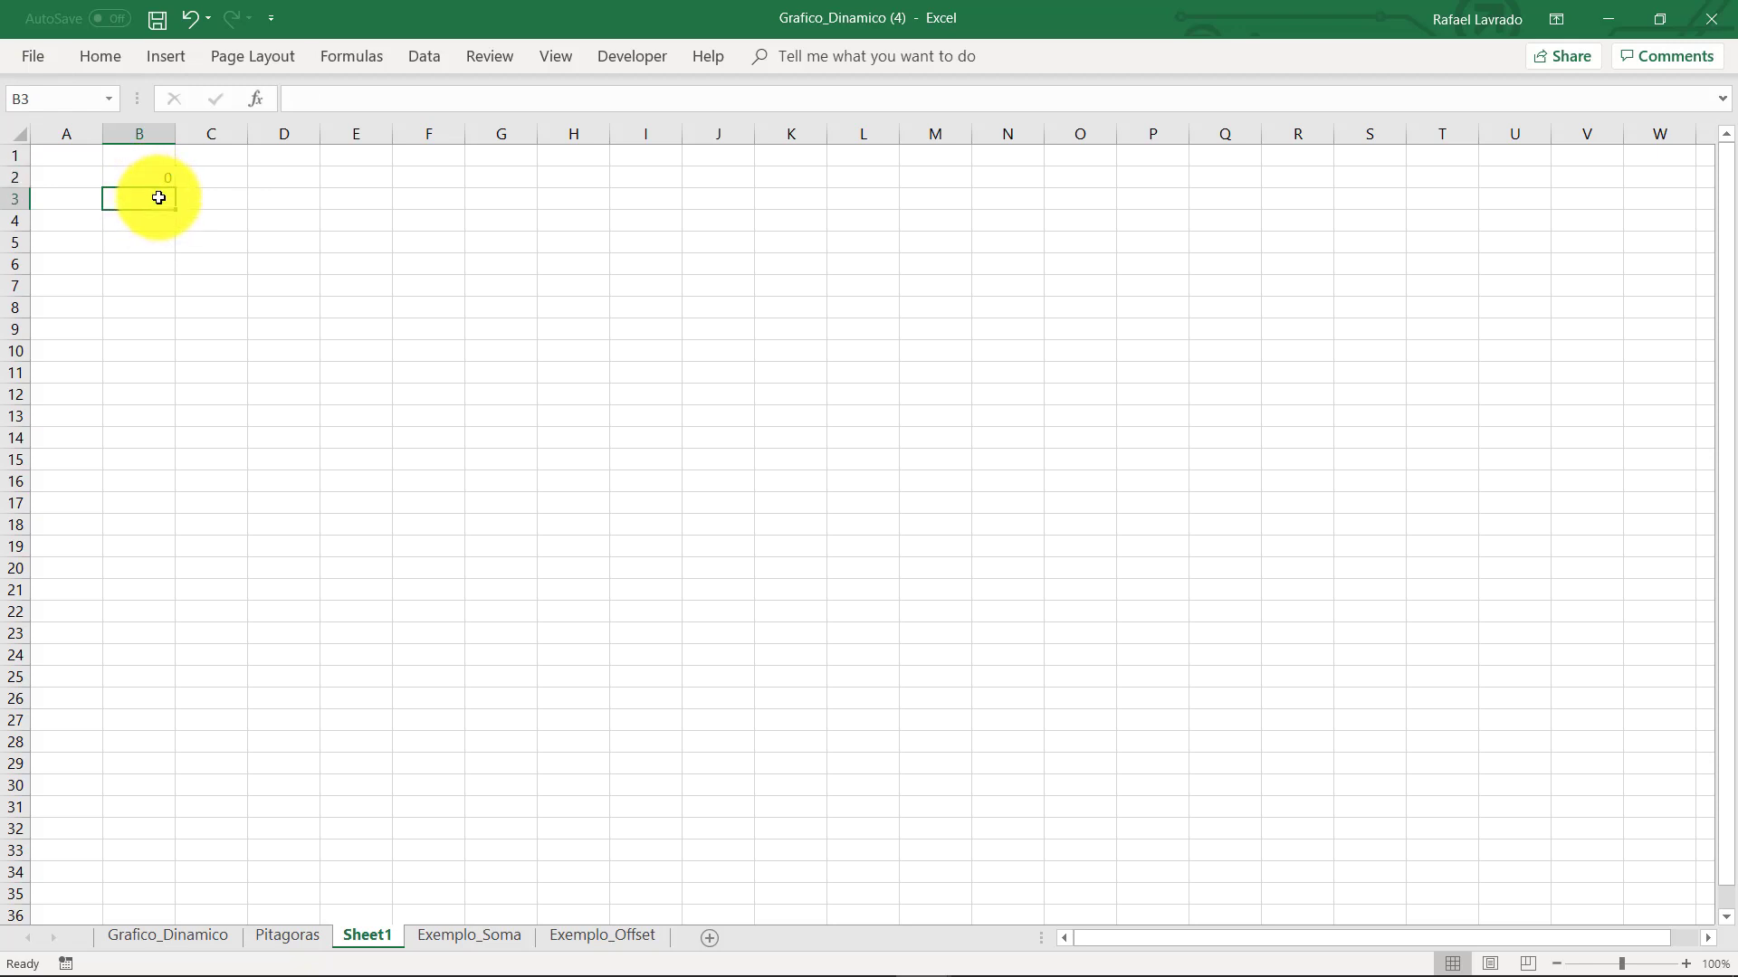
type("=t")
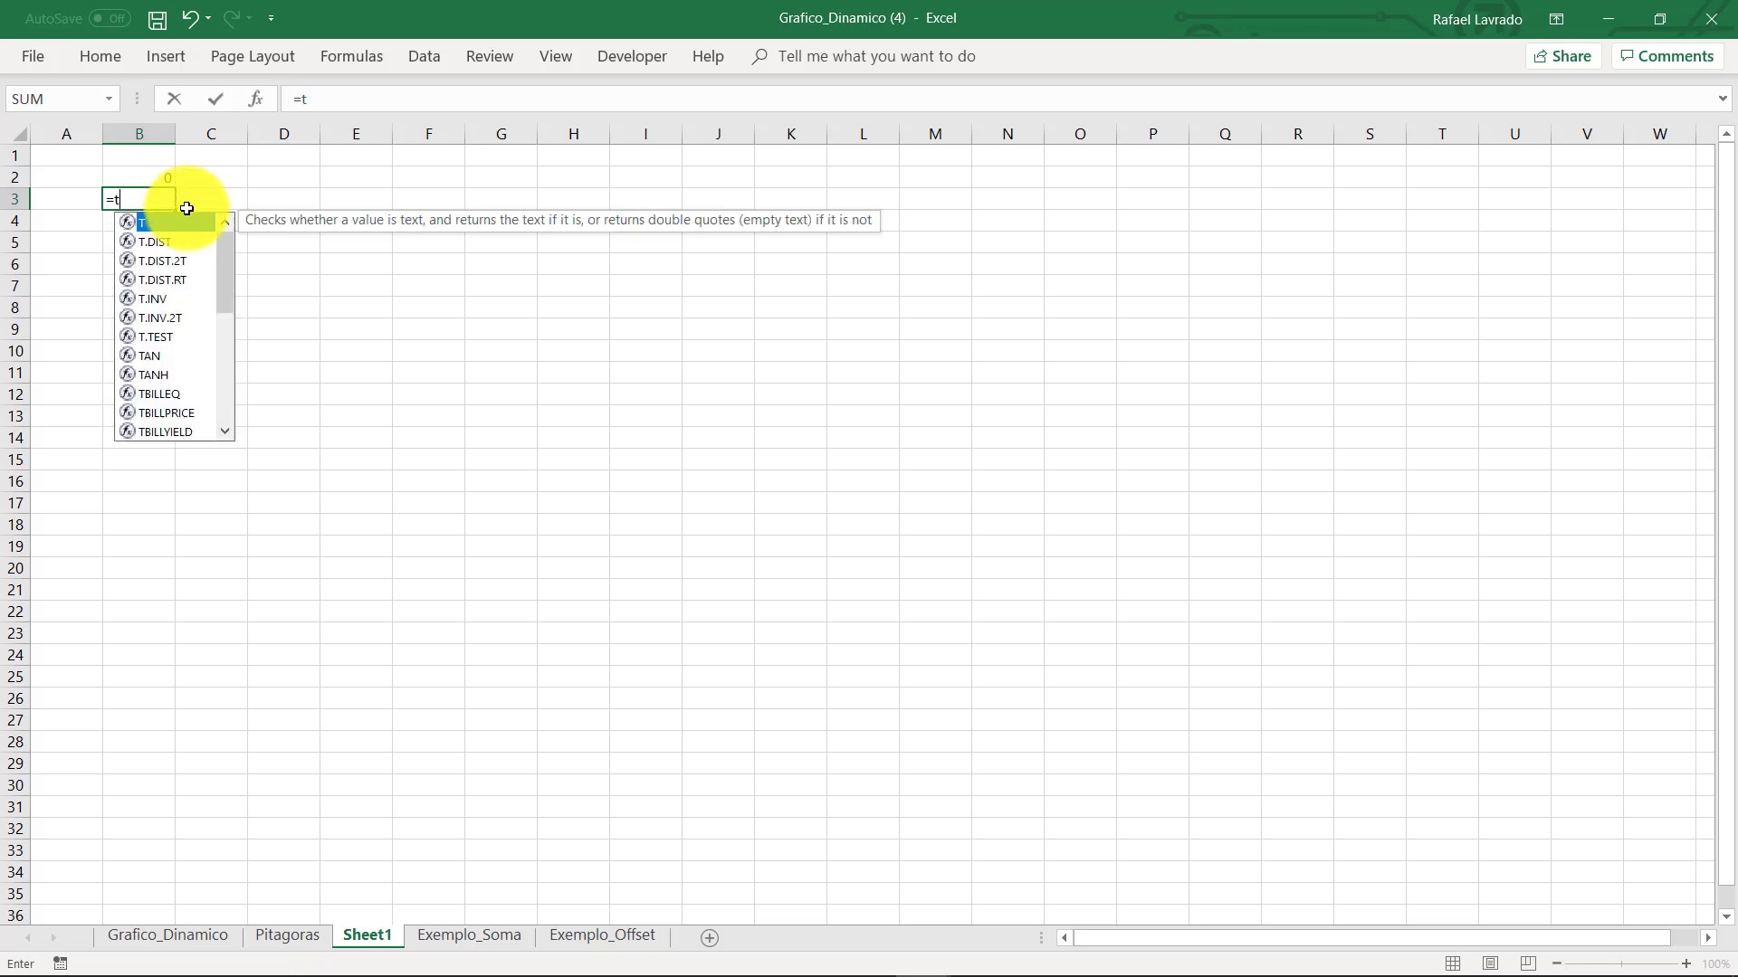
type("e")
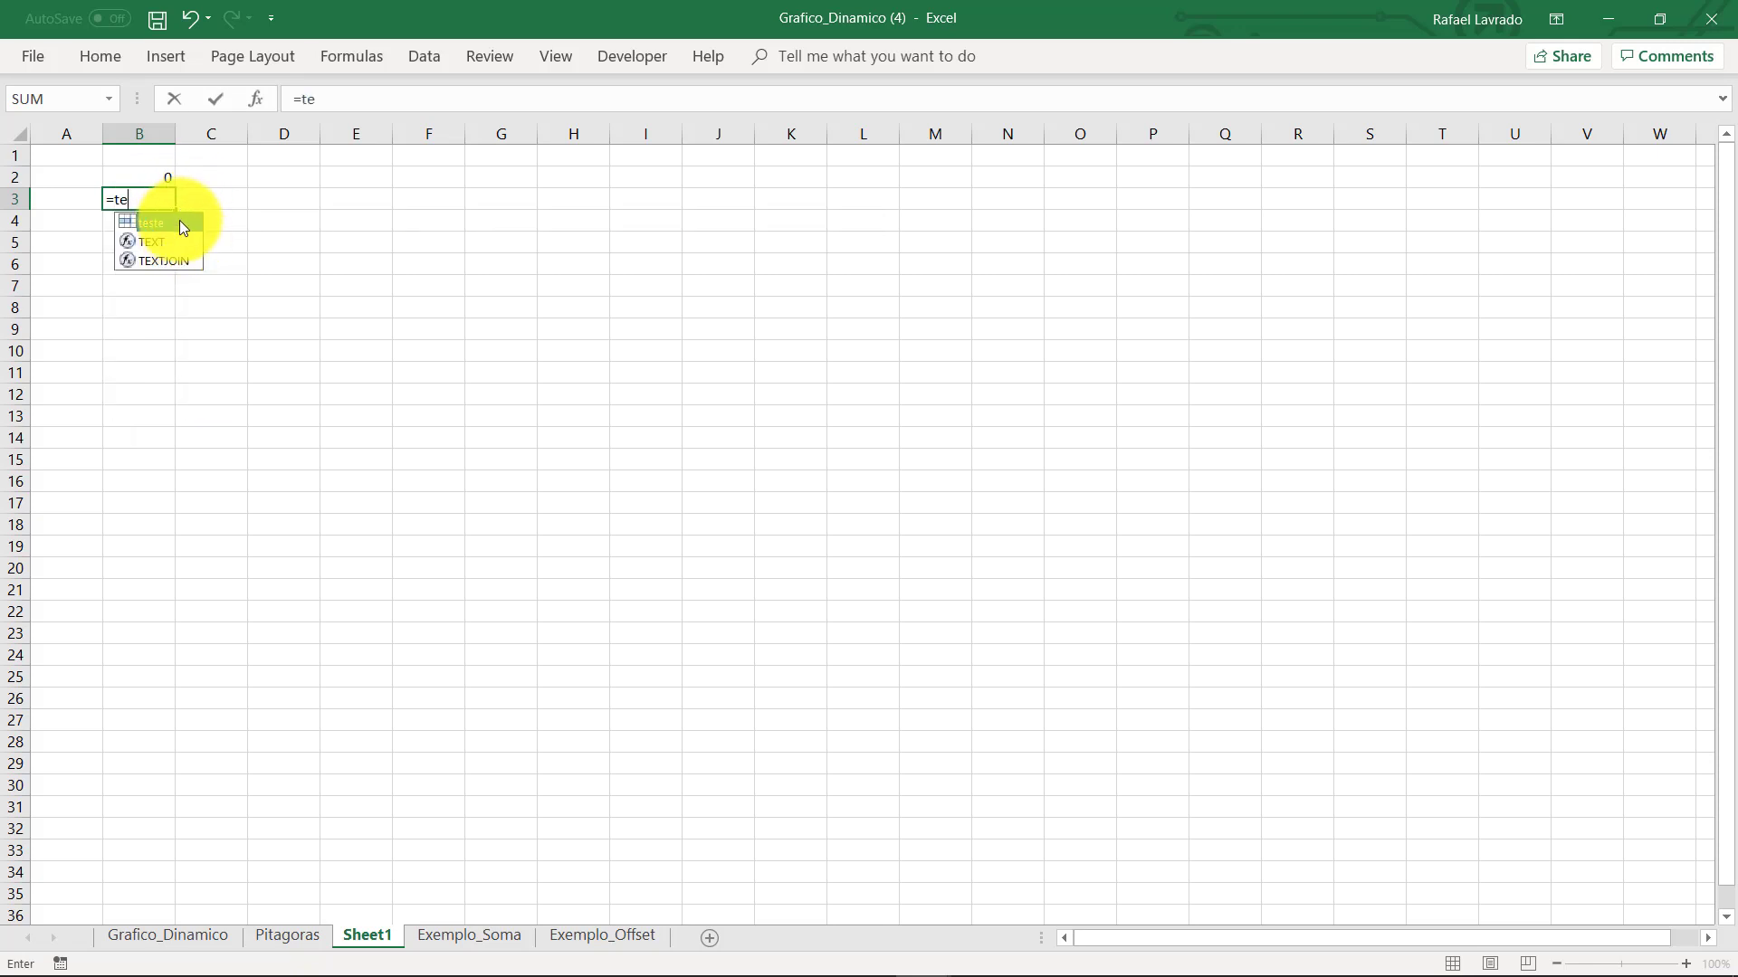
double_click(181, 224)
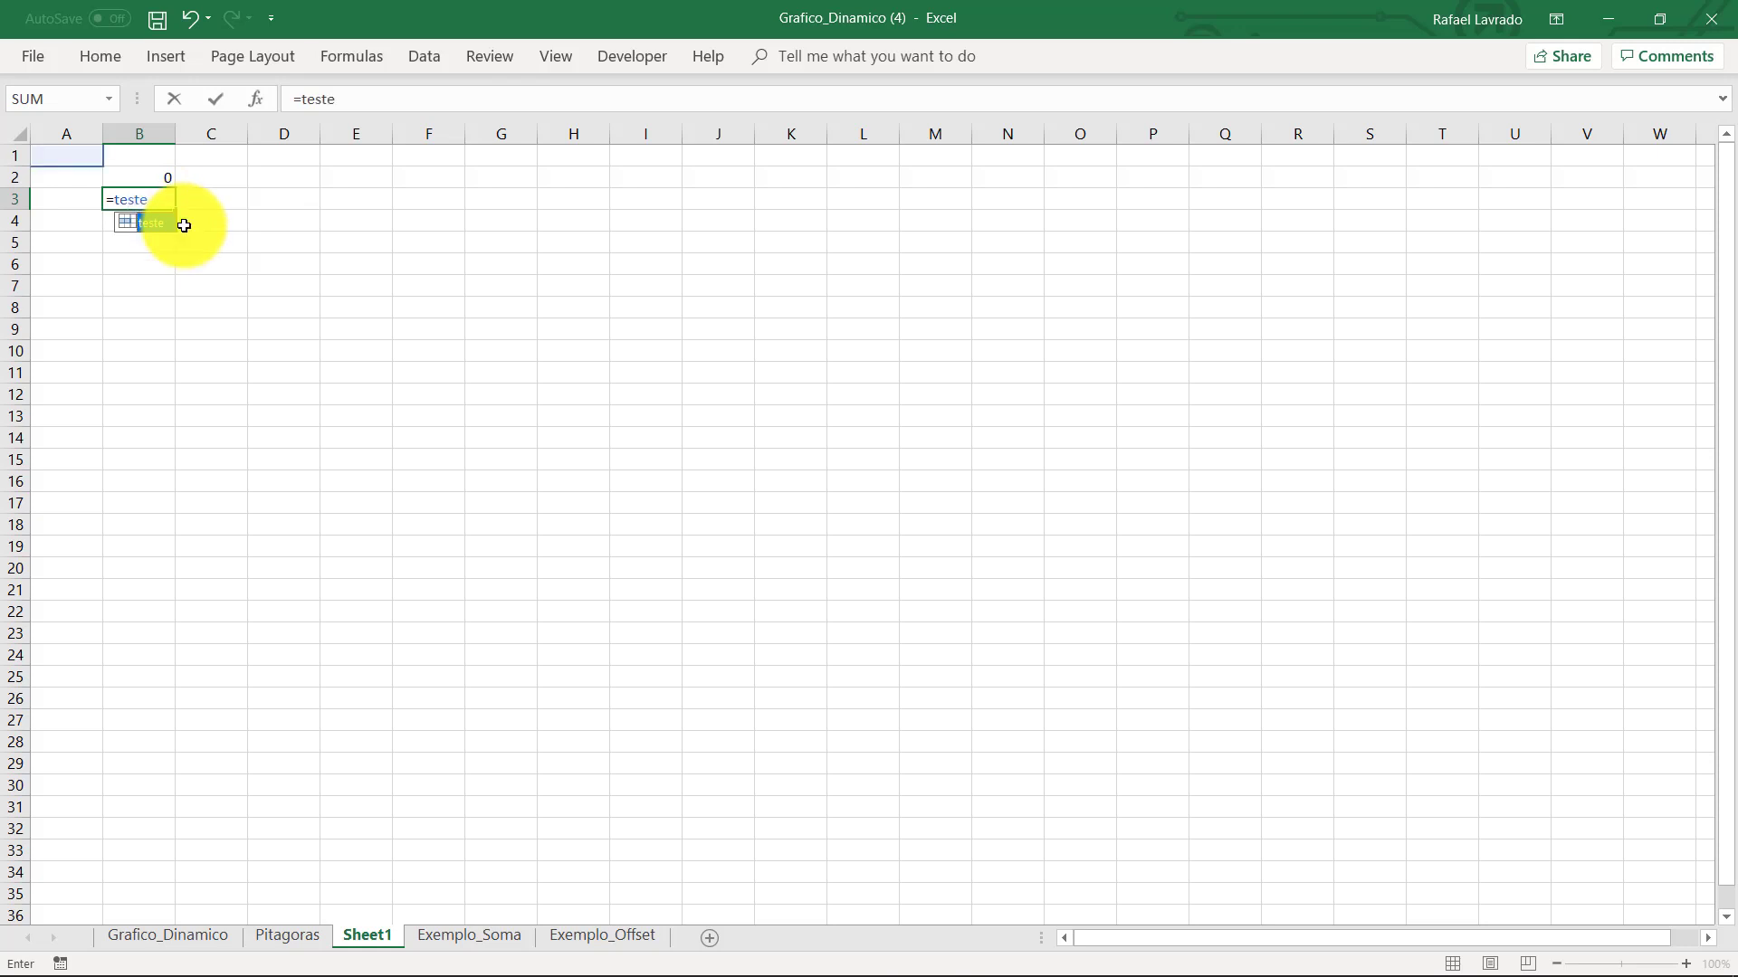
key("Return")
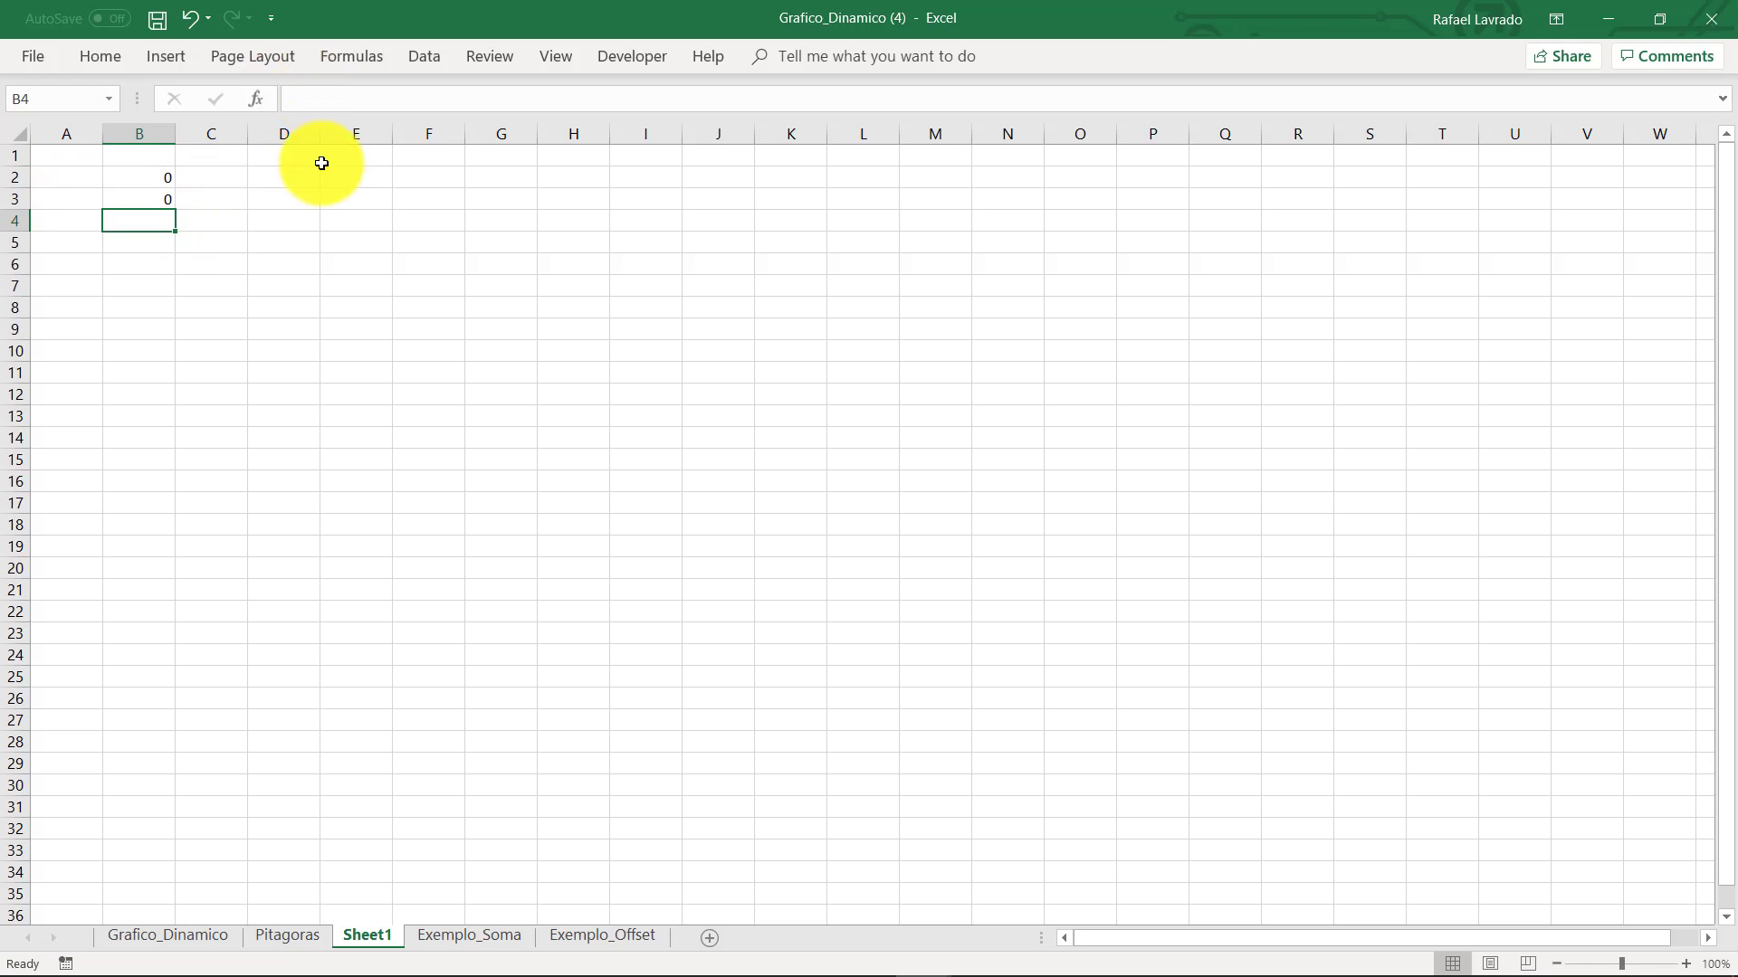
Define a workbook-scope name teste2 that refers to the range A1:A10 on Sheet1
left_click(344, 60)
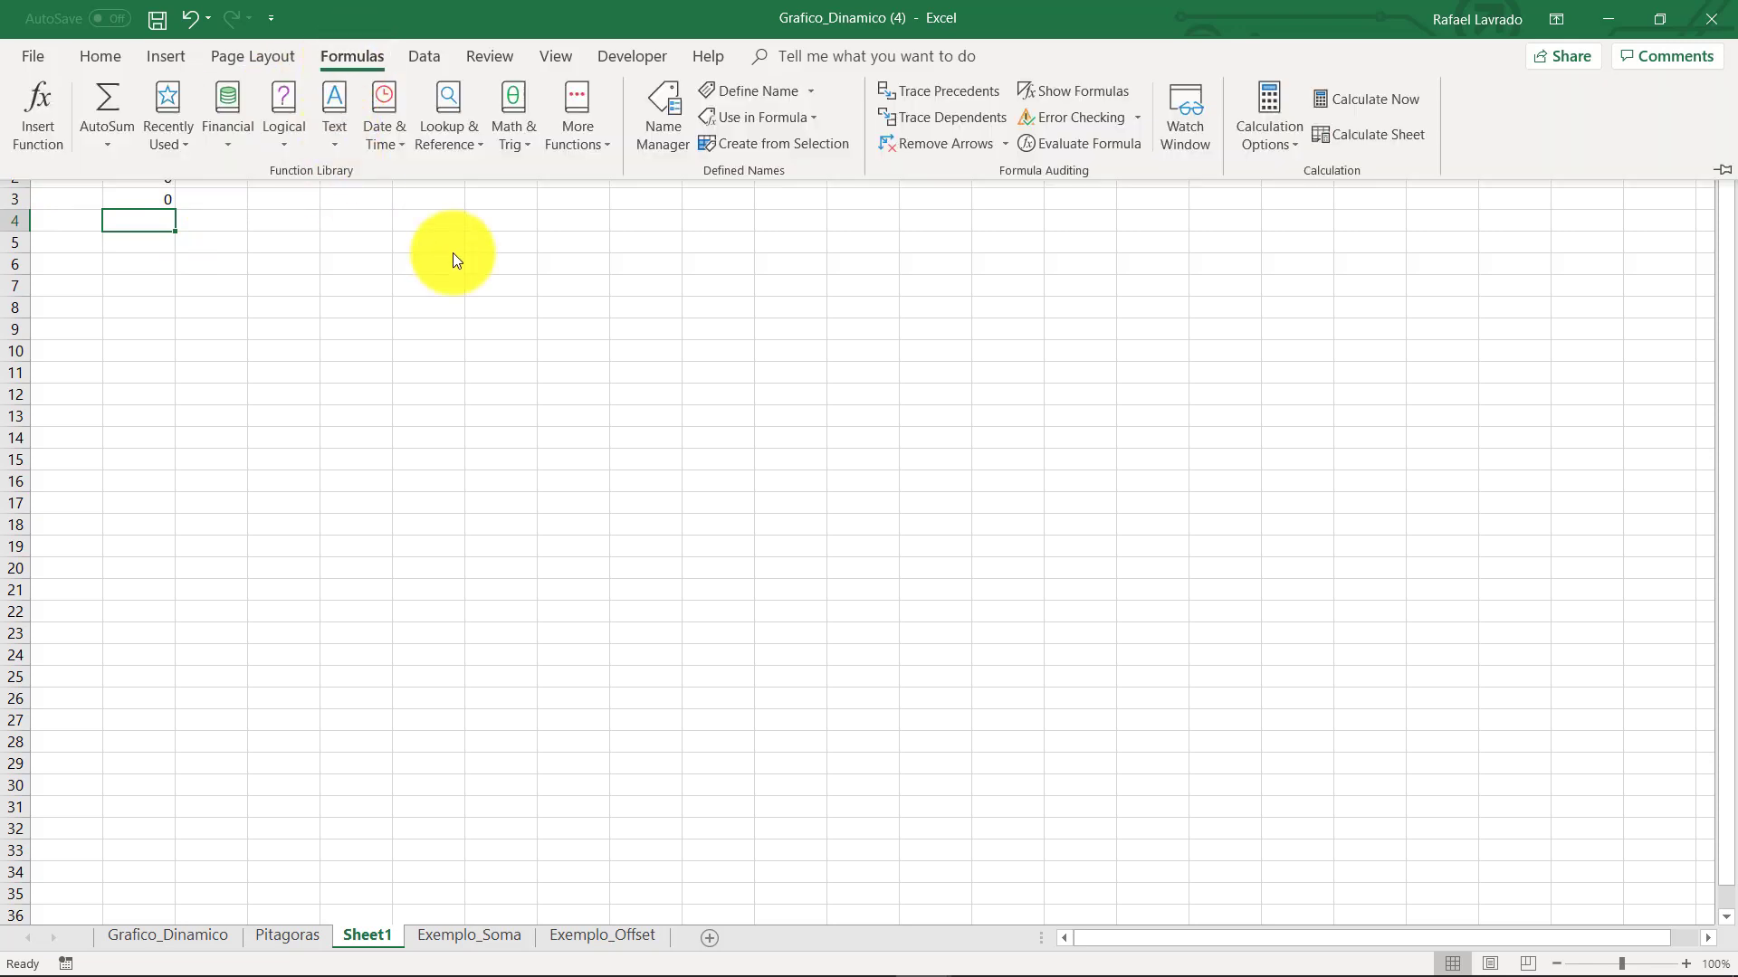
left_click(665, 125)
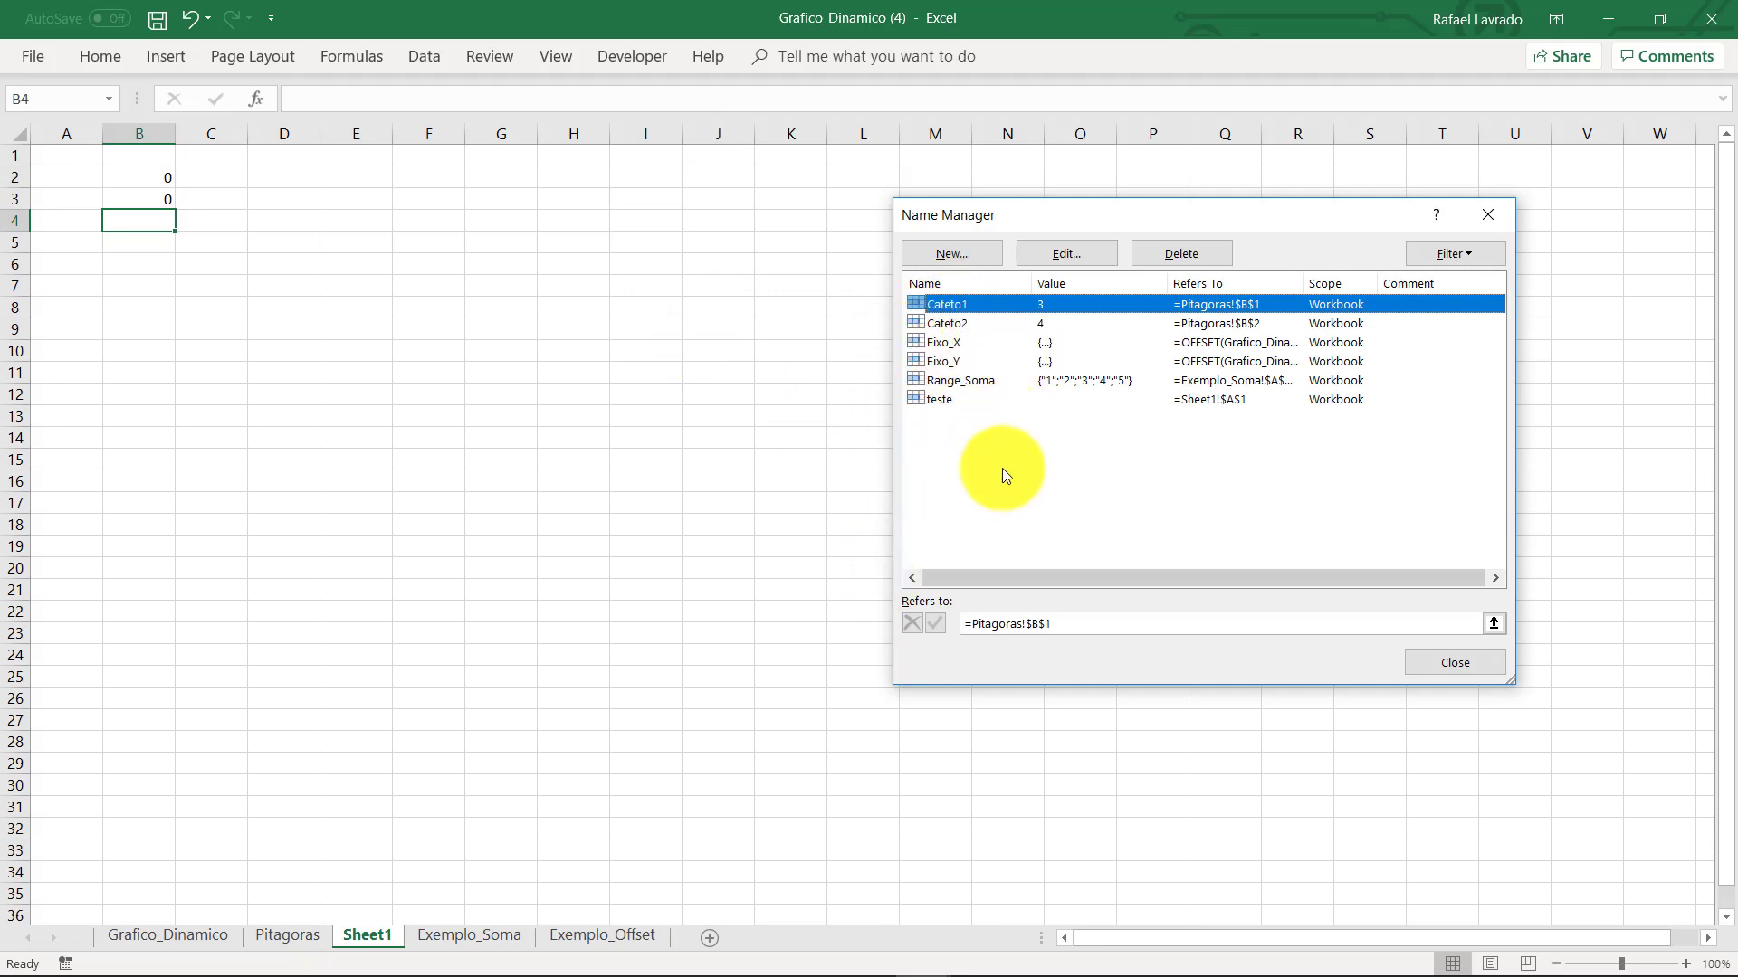
left_click(953, 259)
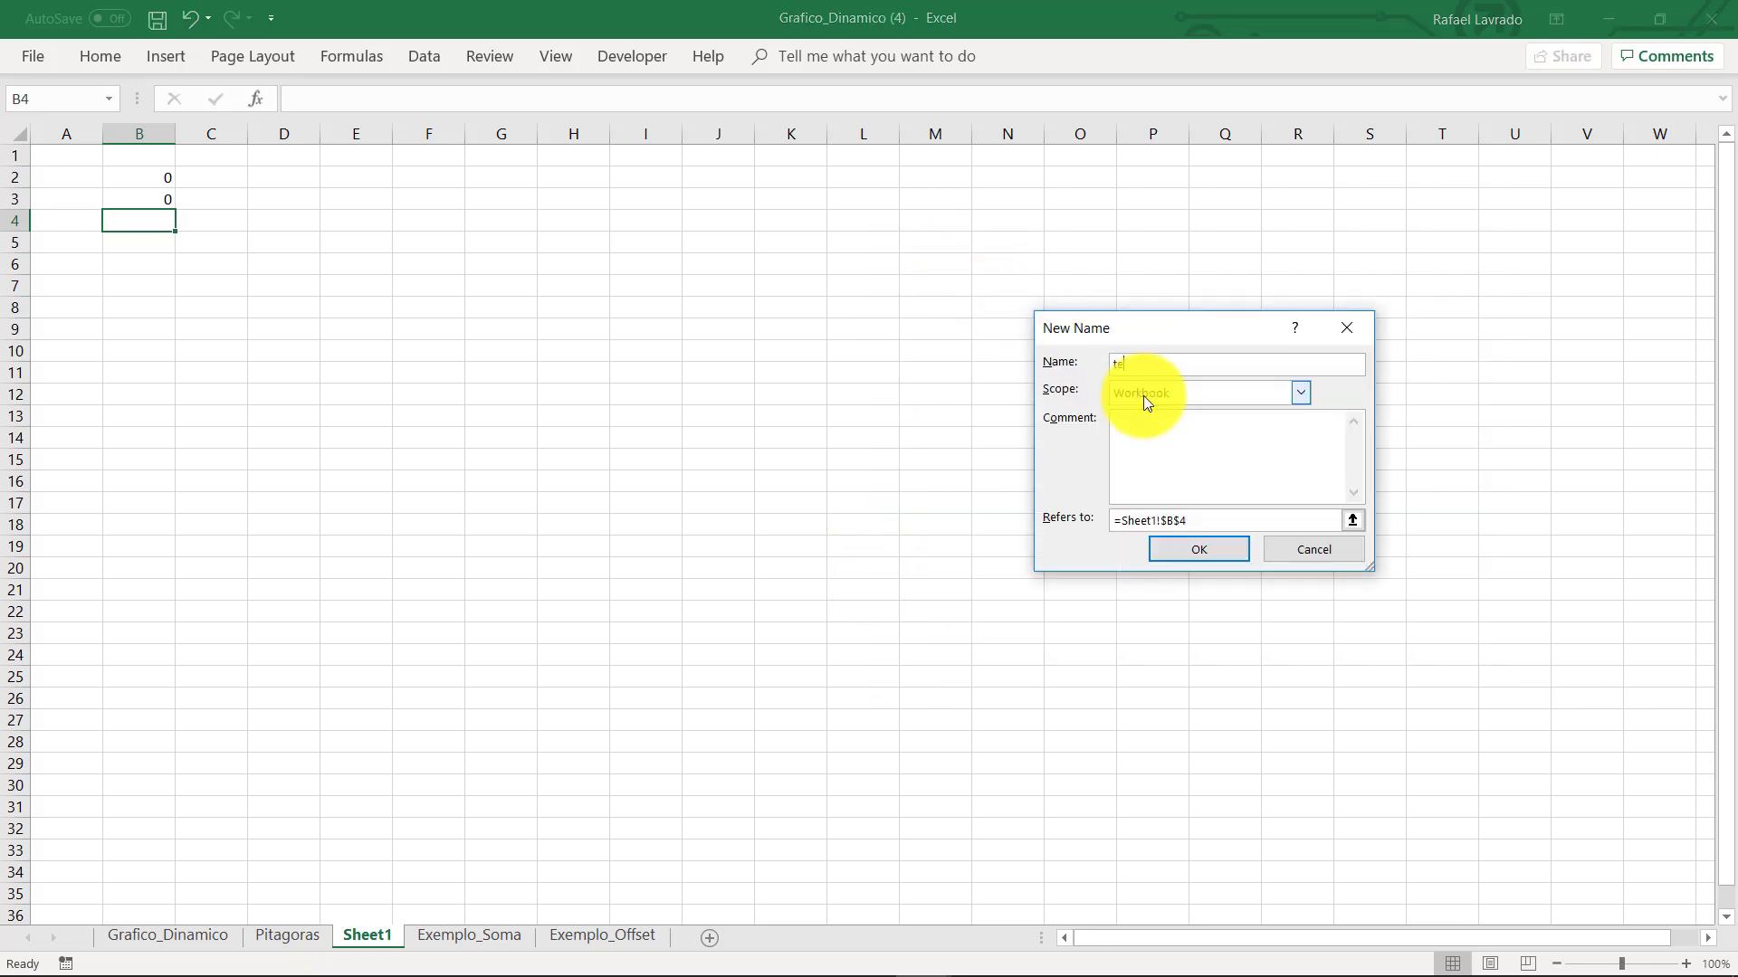
type("teste2")
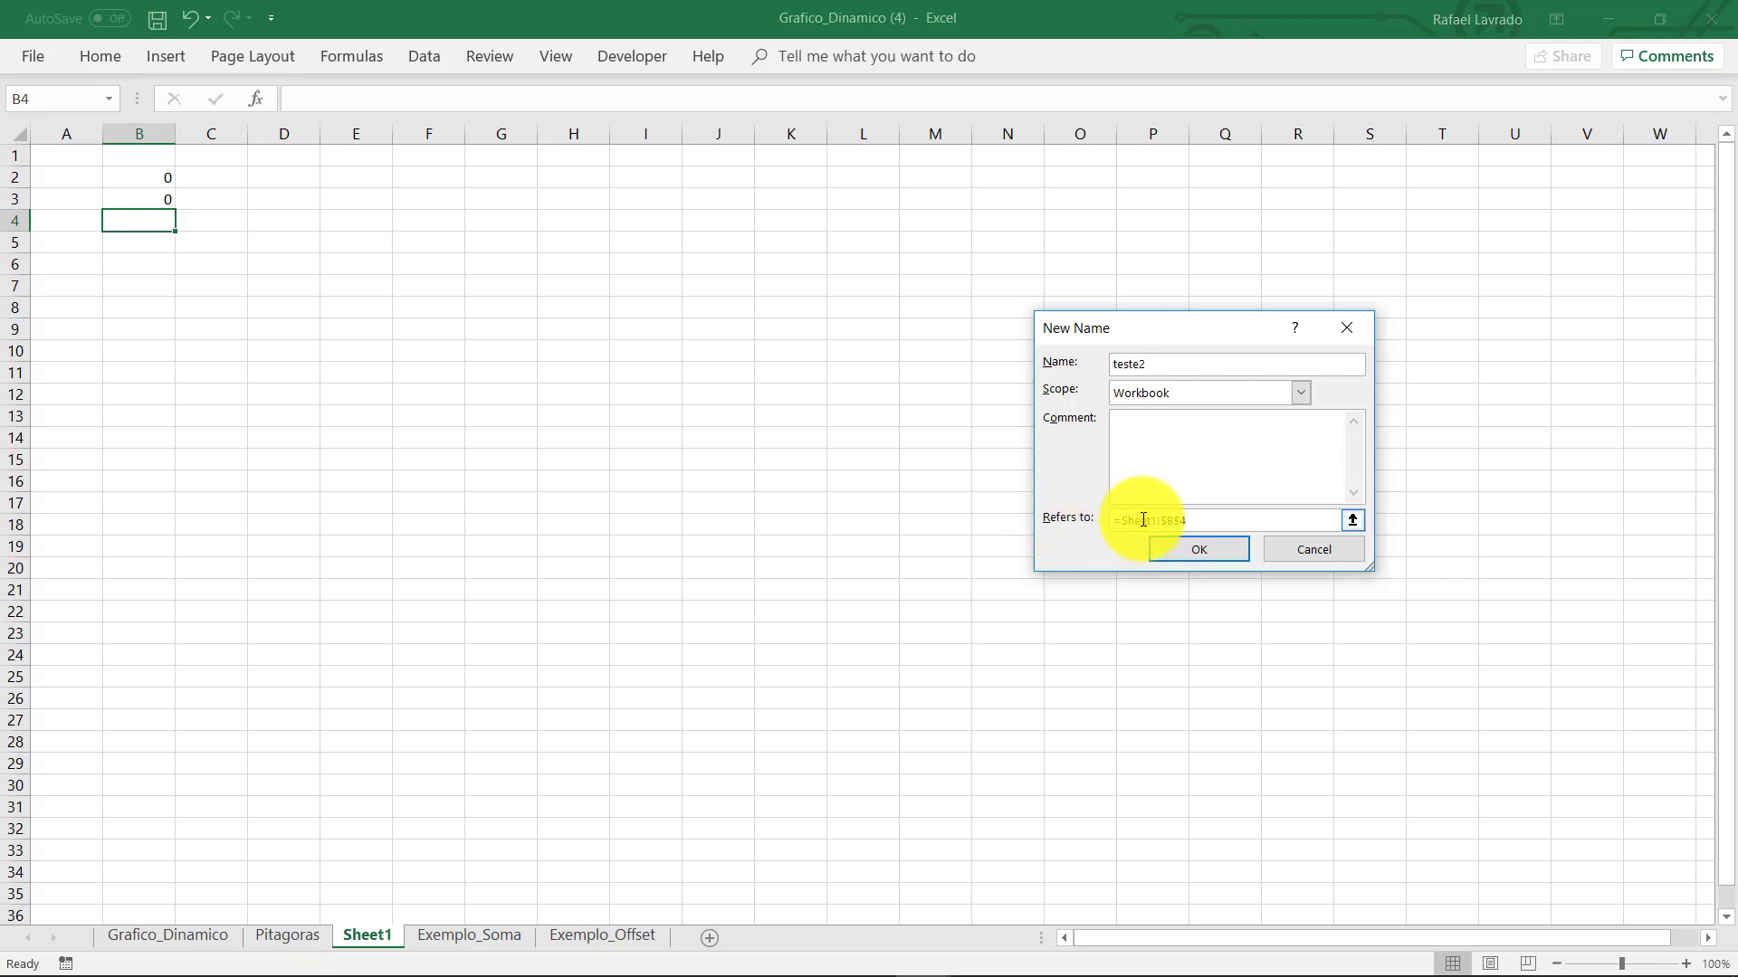
left_click(1198, 524)
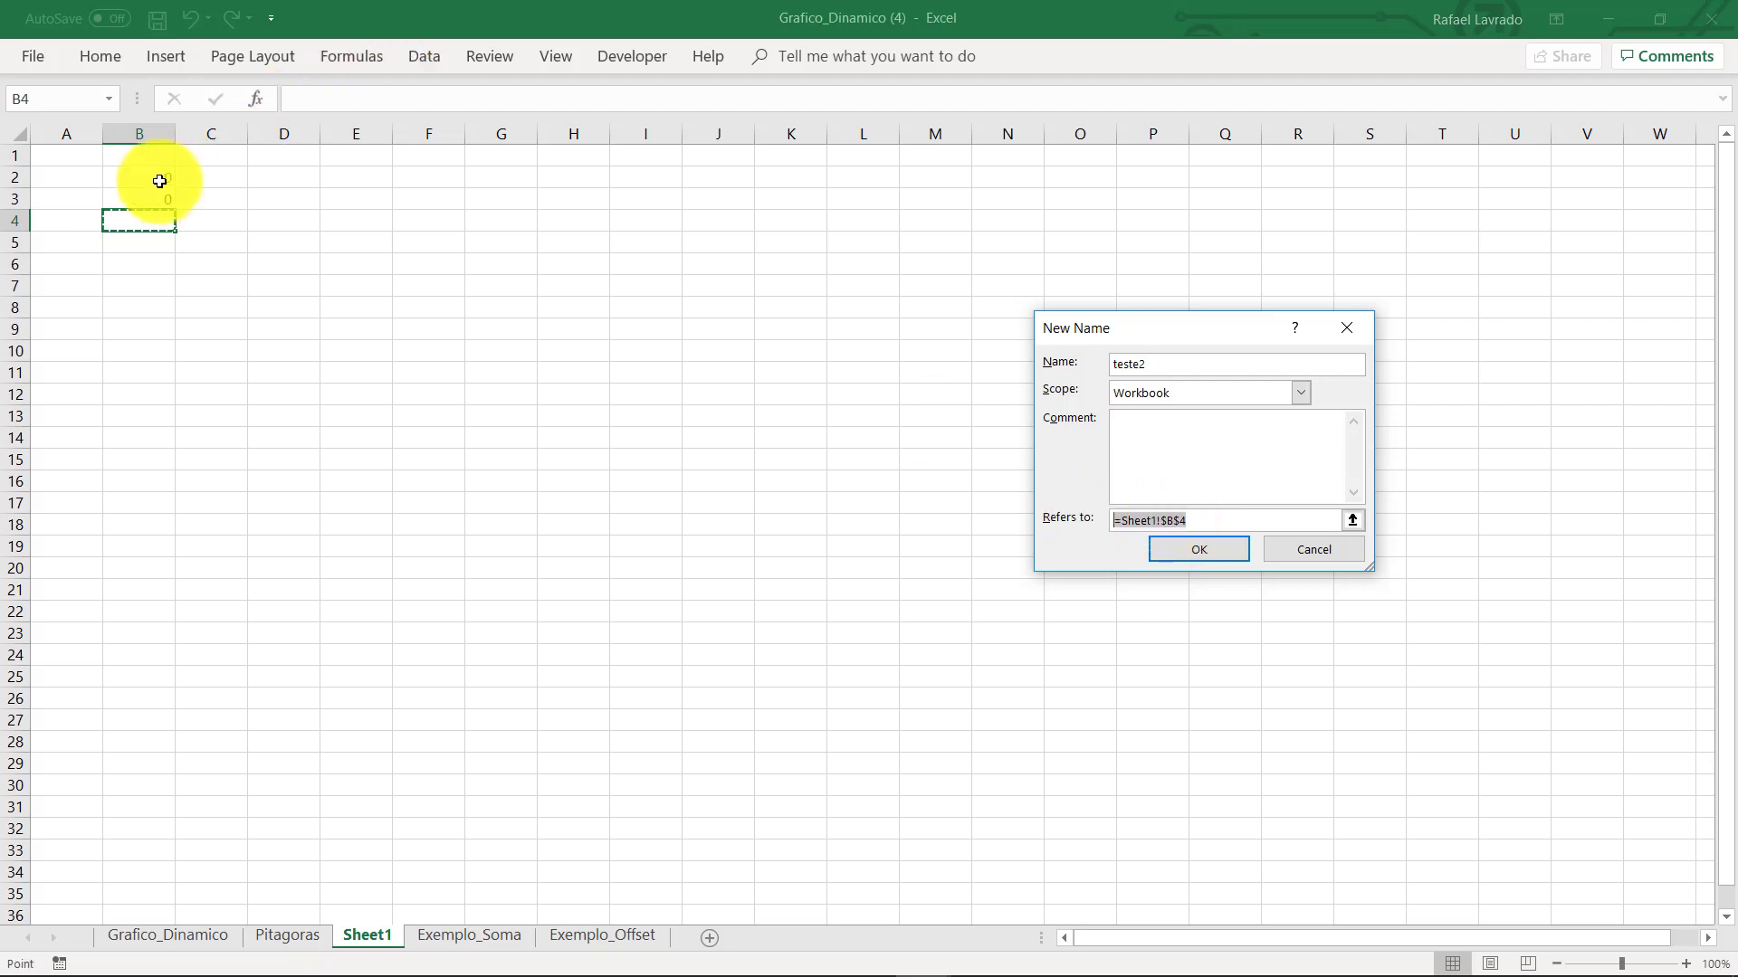
left_click(60, 152)
left_click_drag(59, 152, 88, 348)
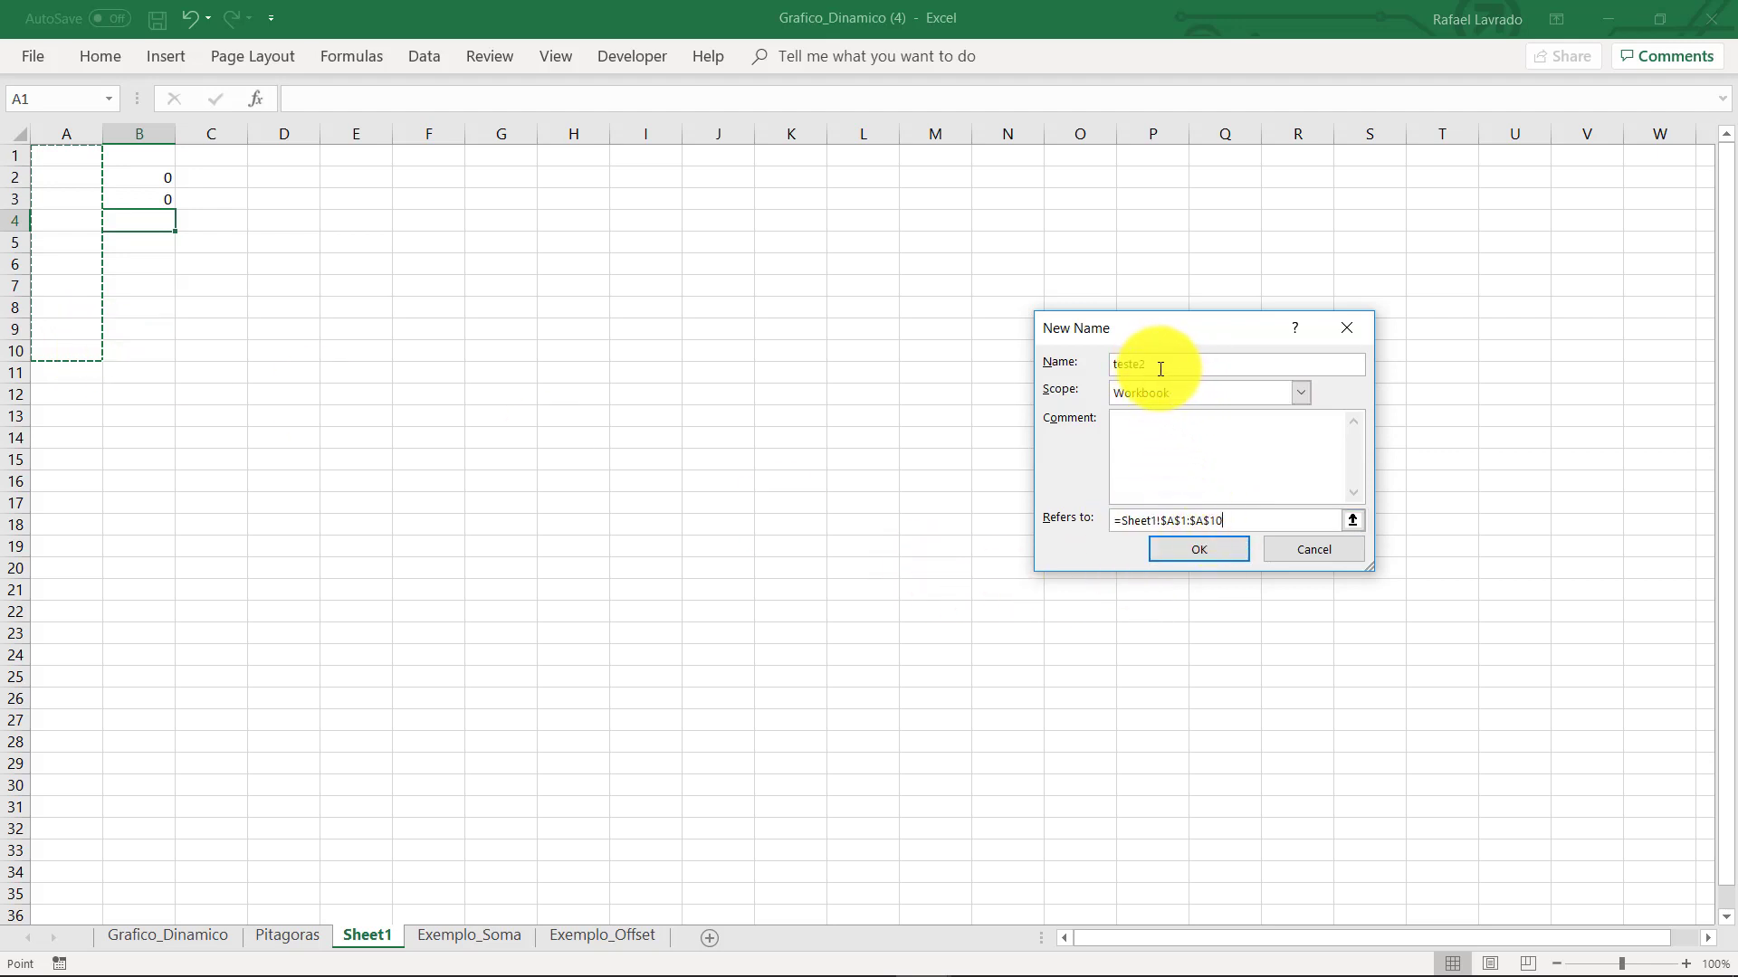
left_click(1199, 551)
Fill cells A1:A10 with the number series 1 to 10, starting from 1 and 2
left_click(81, 159)
type("1")
key("Return")
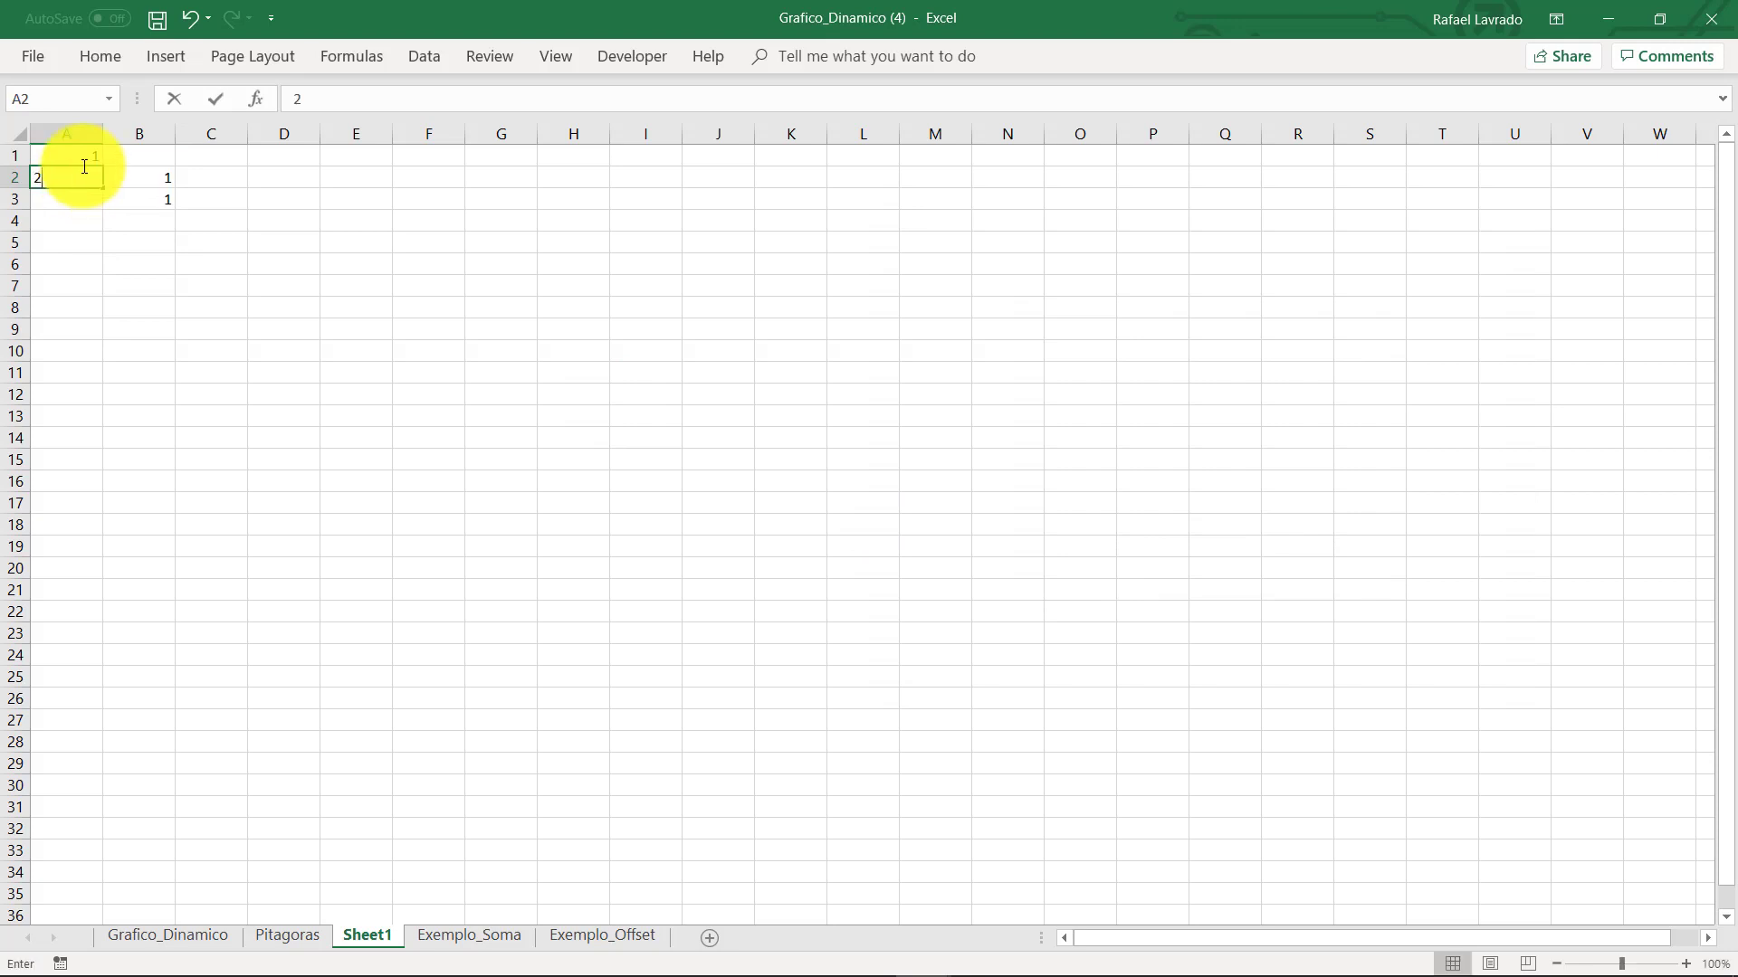
type("2")
left_click_drag(83, 159, 95, 183)
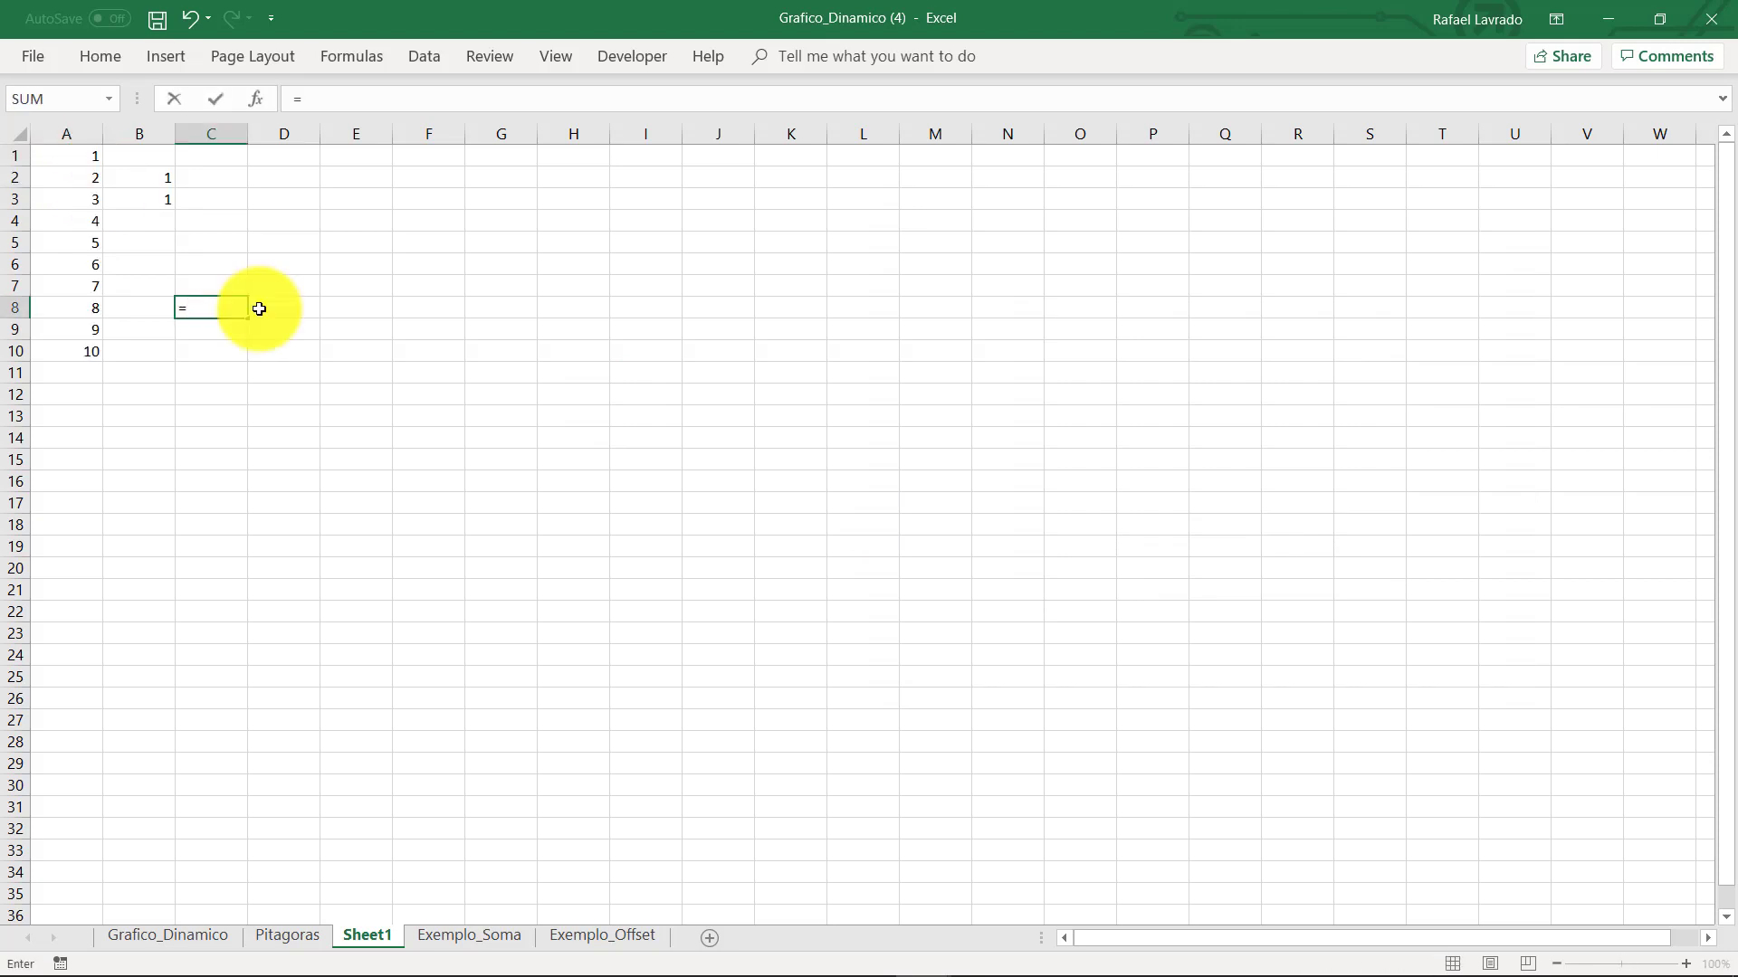
Enter =SUM(teste2) in cell C8 to total the named range
type("sun")
key("BackSpace")
key("Tab")
type("te")
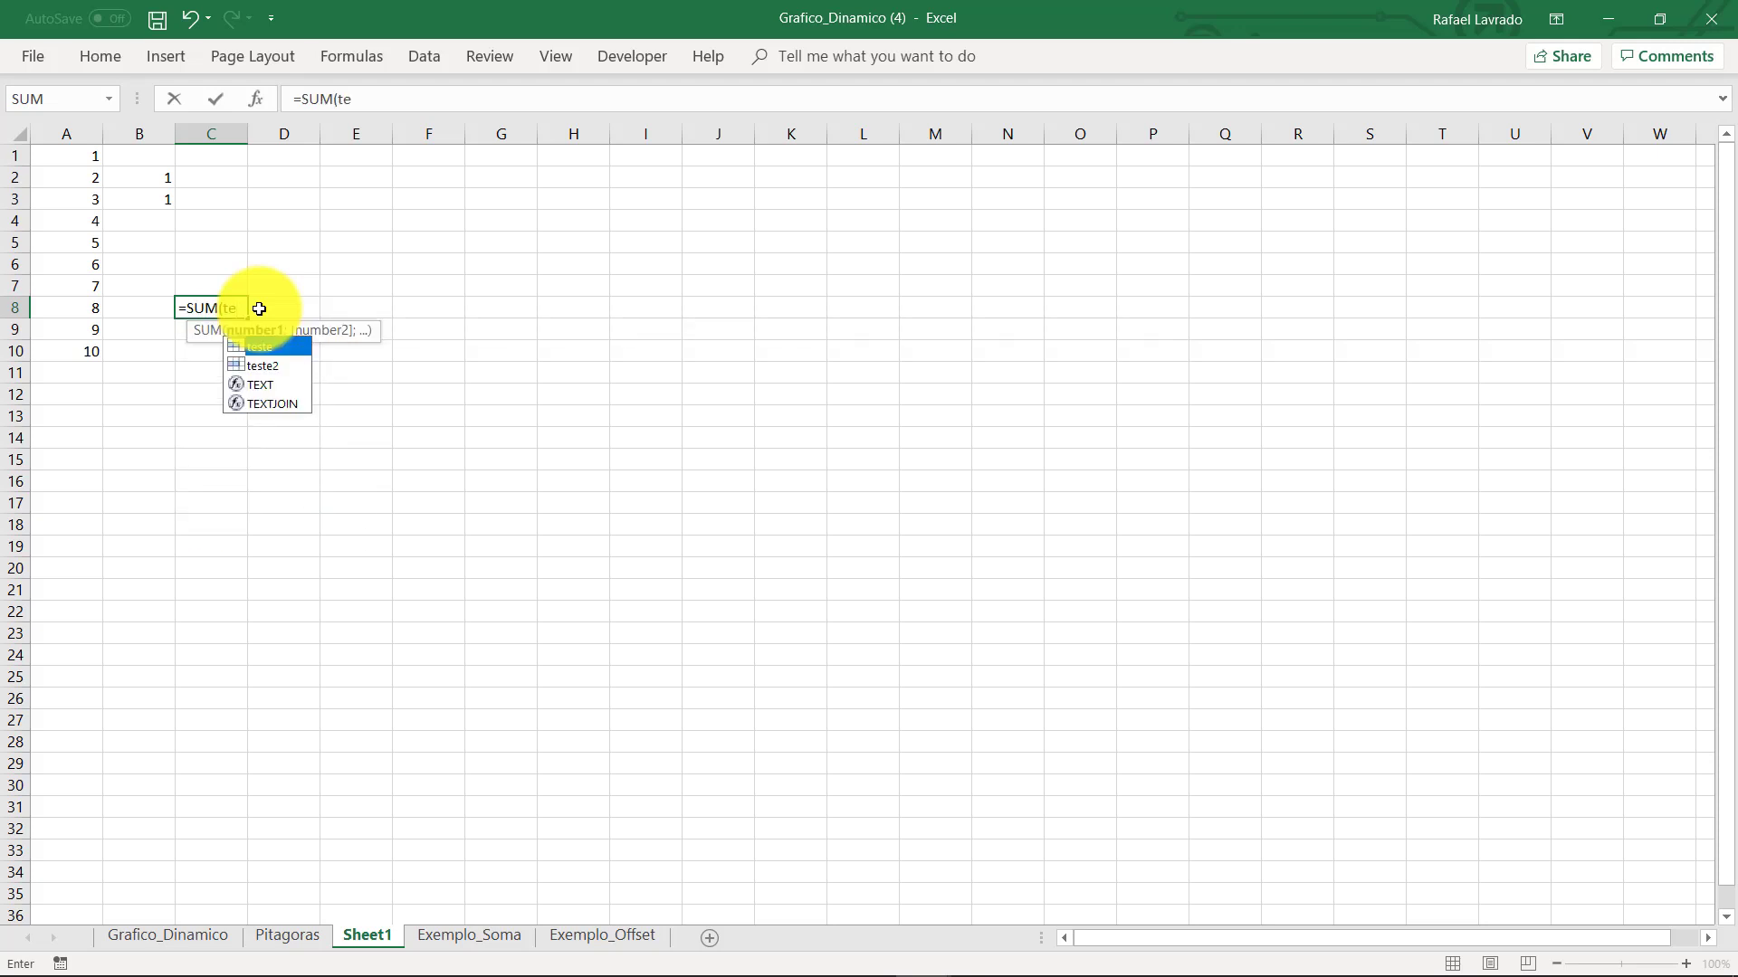
key("Down")
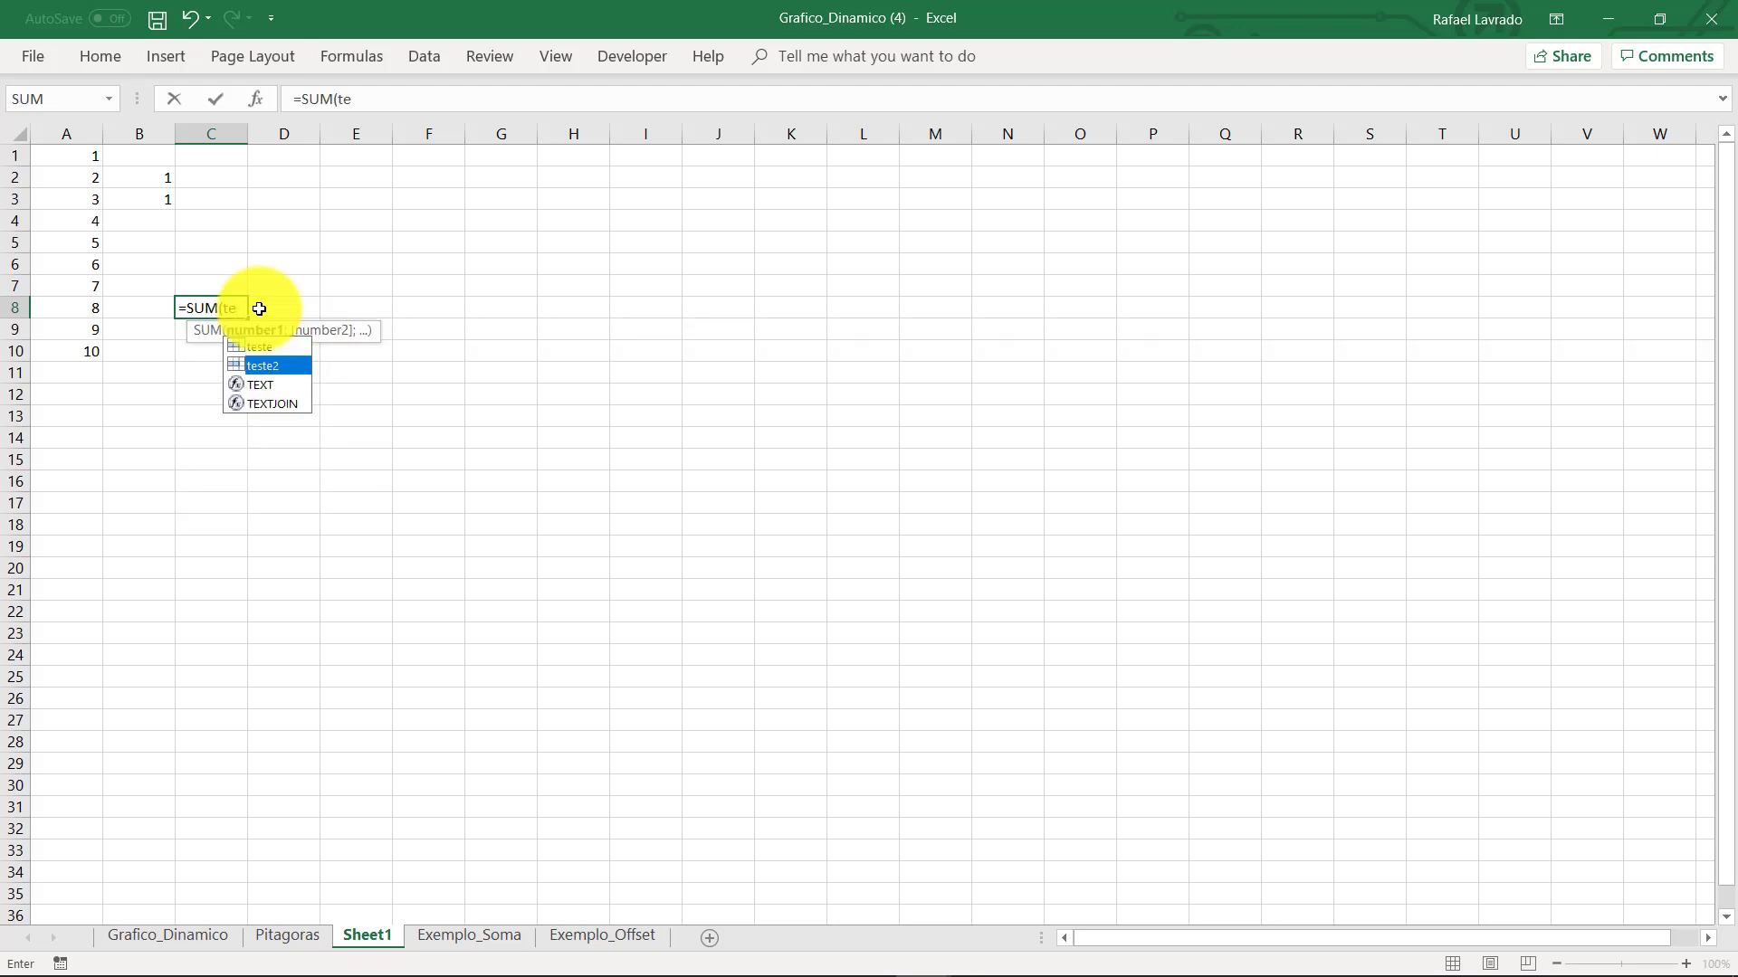
key("Tab")
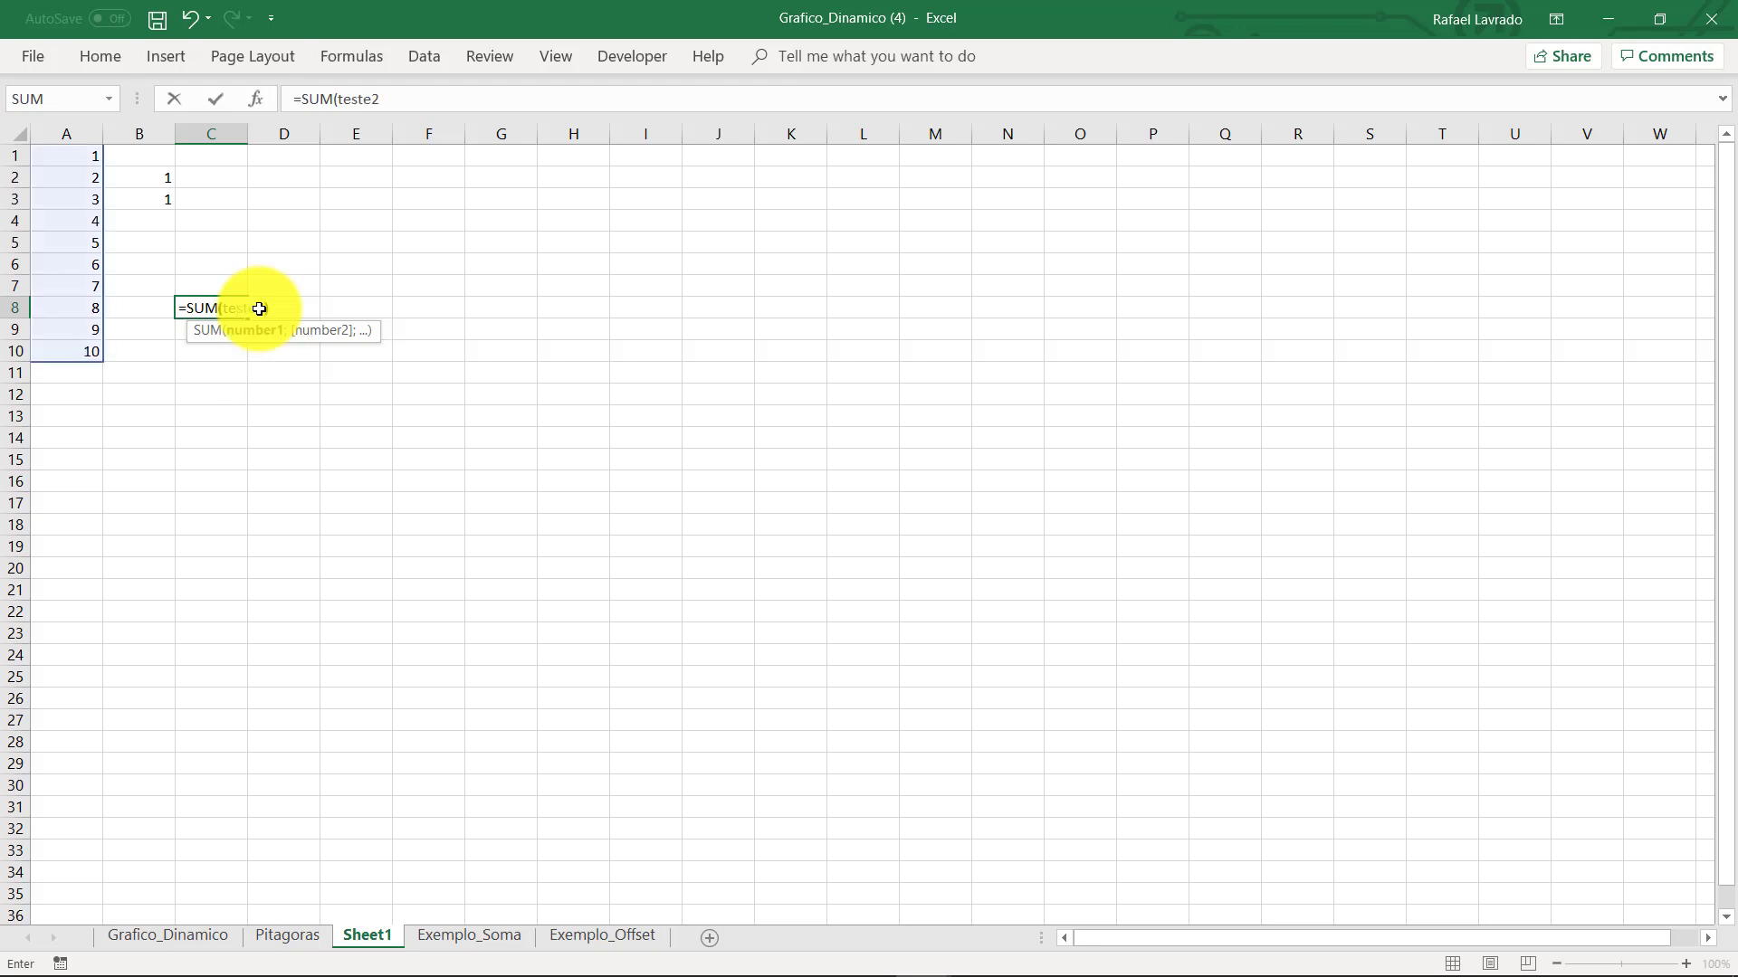
key("Return")
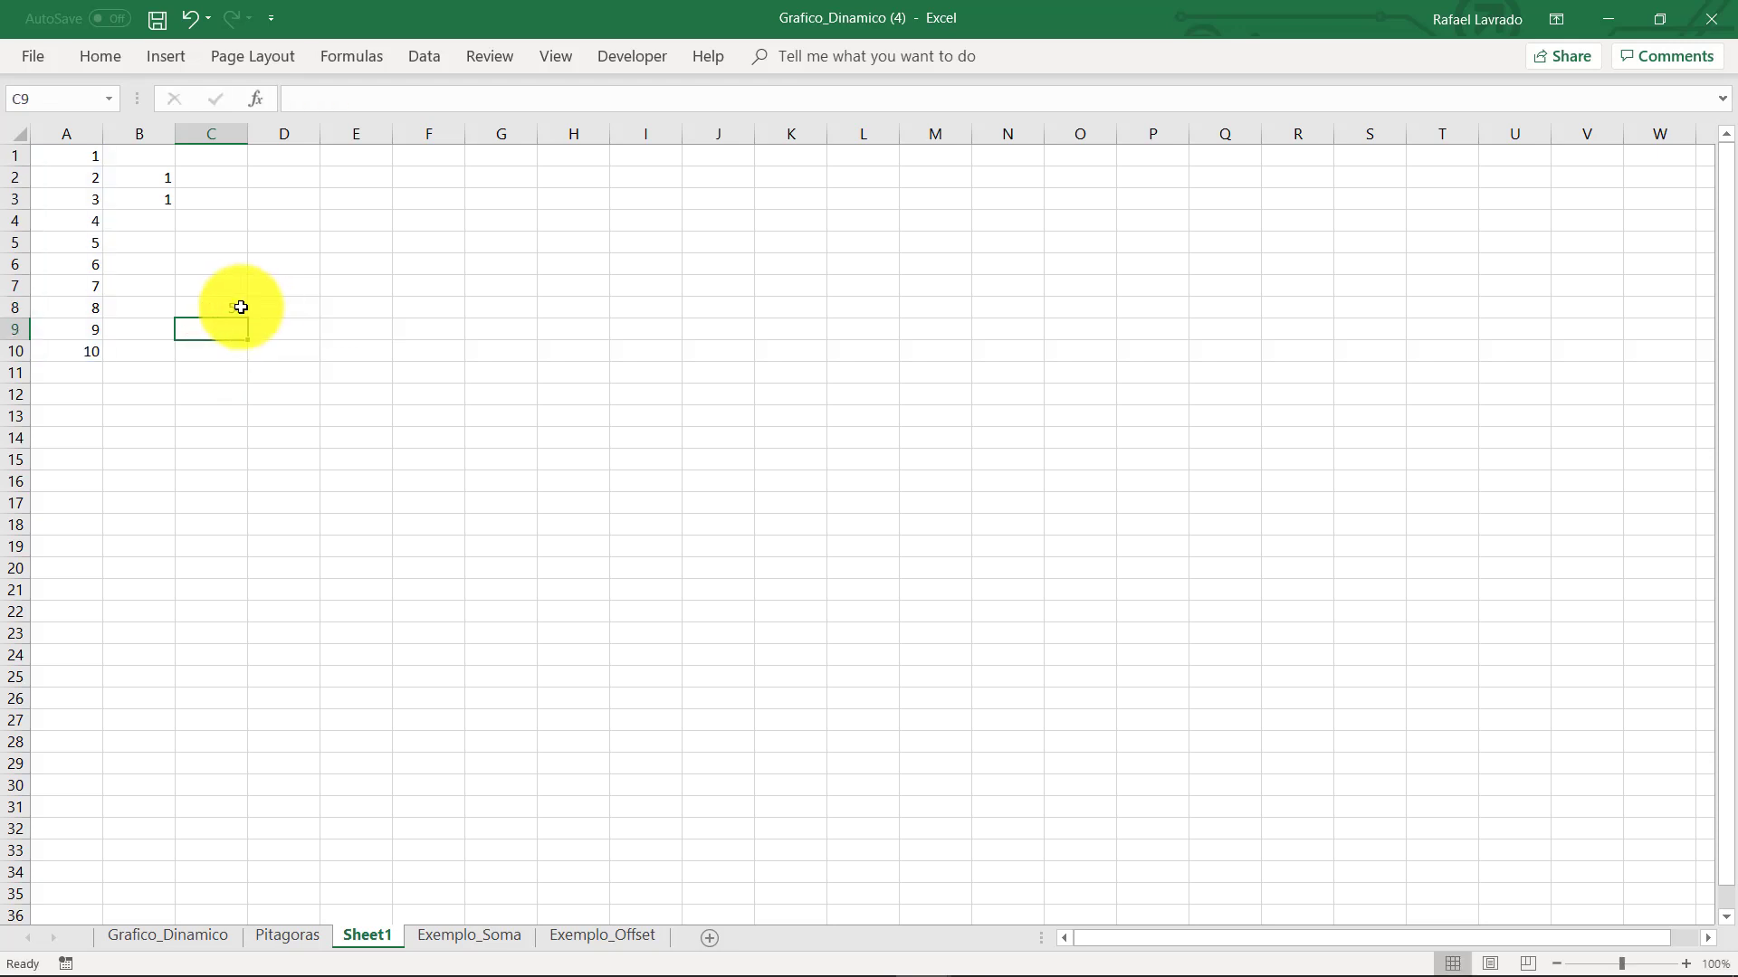
Inspect the SUM formula in C8 and the range its teste2 argument covers
left_click(240, 306)
left_click(343, 104)
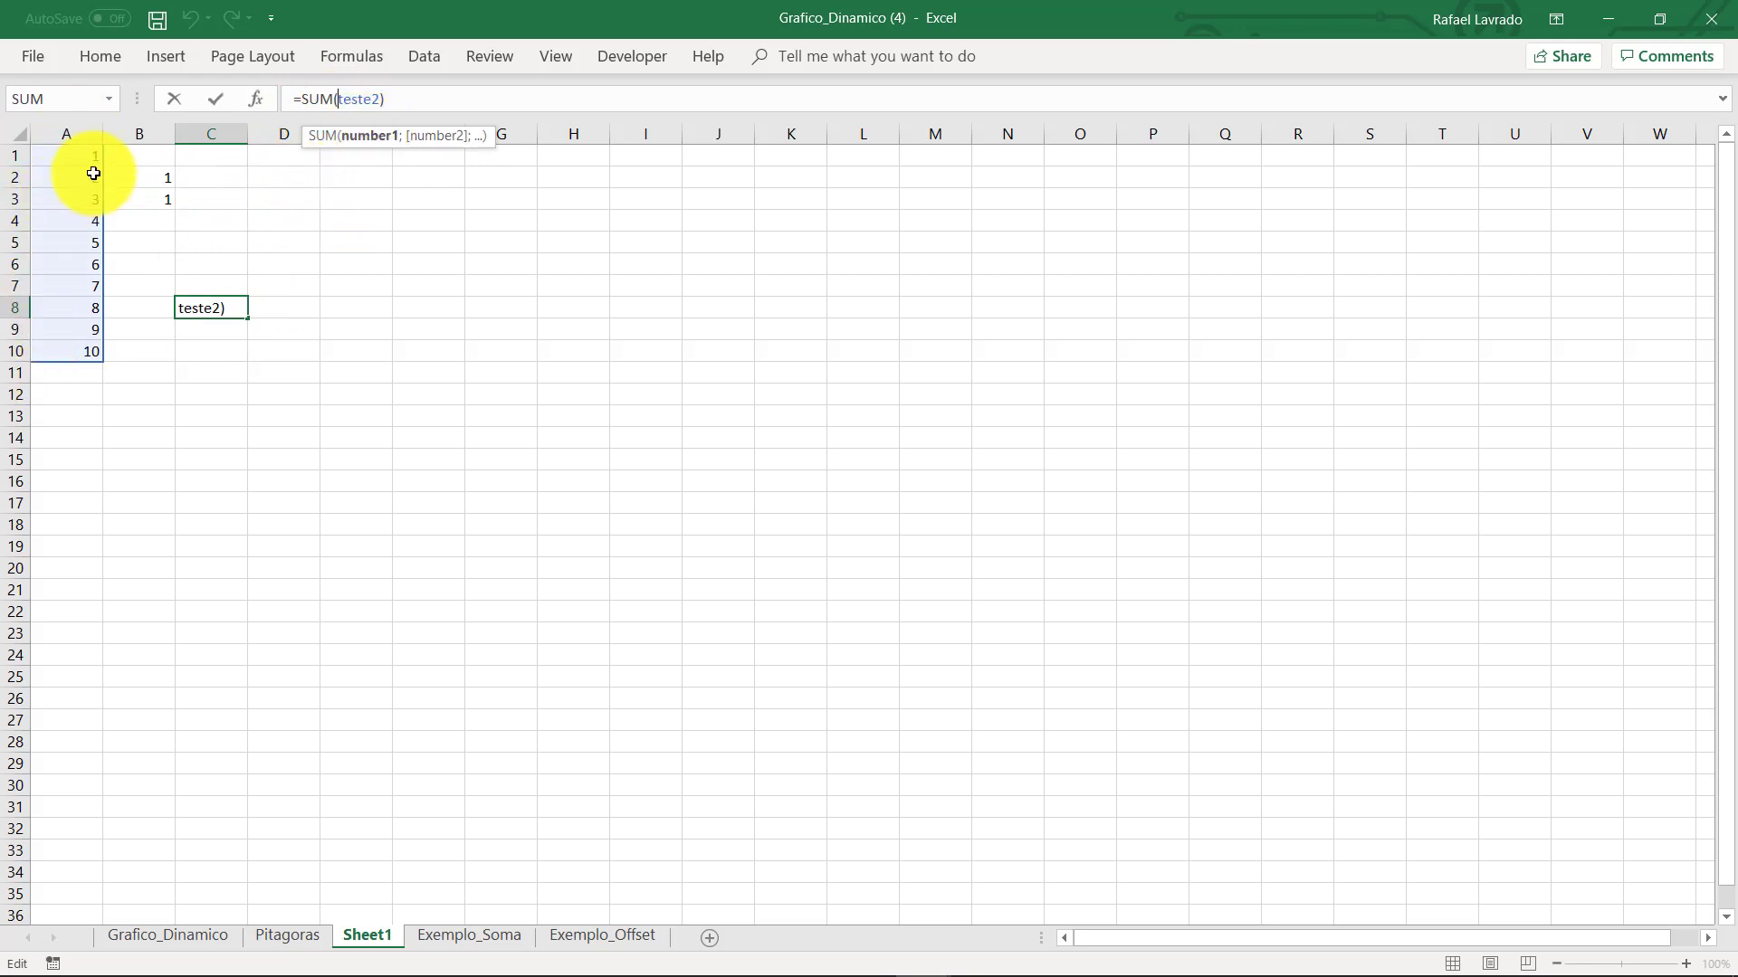
key("Return")
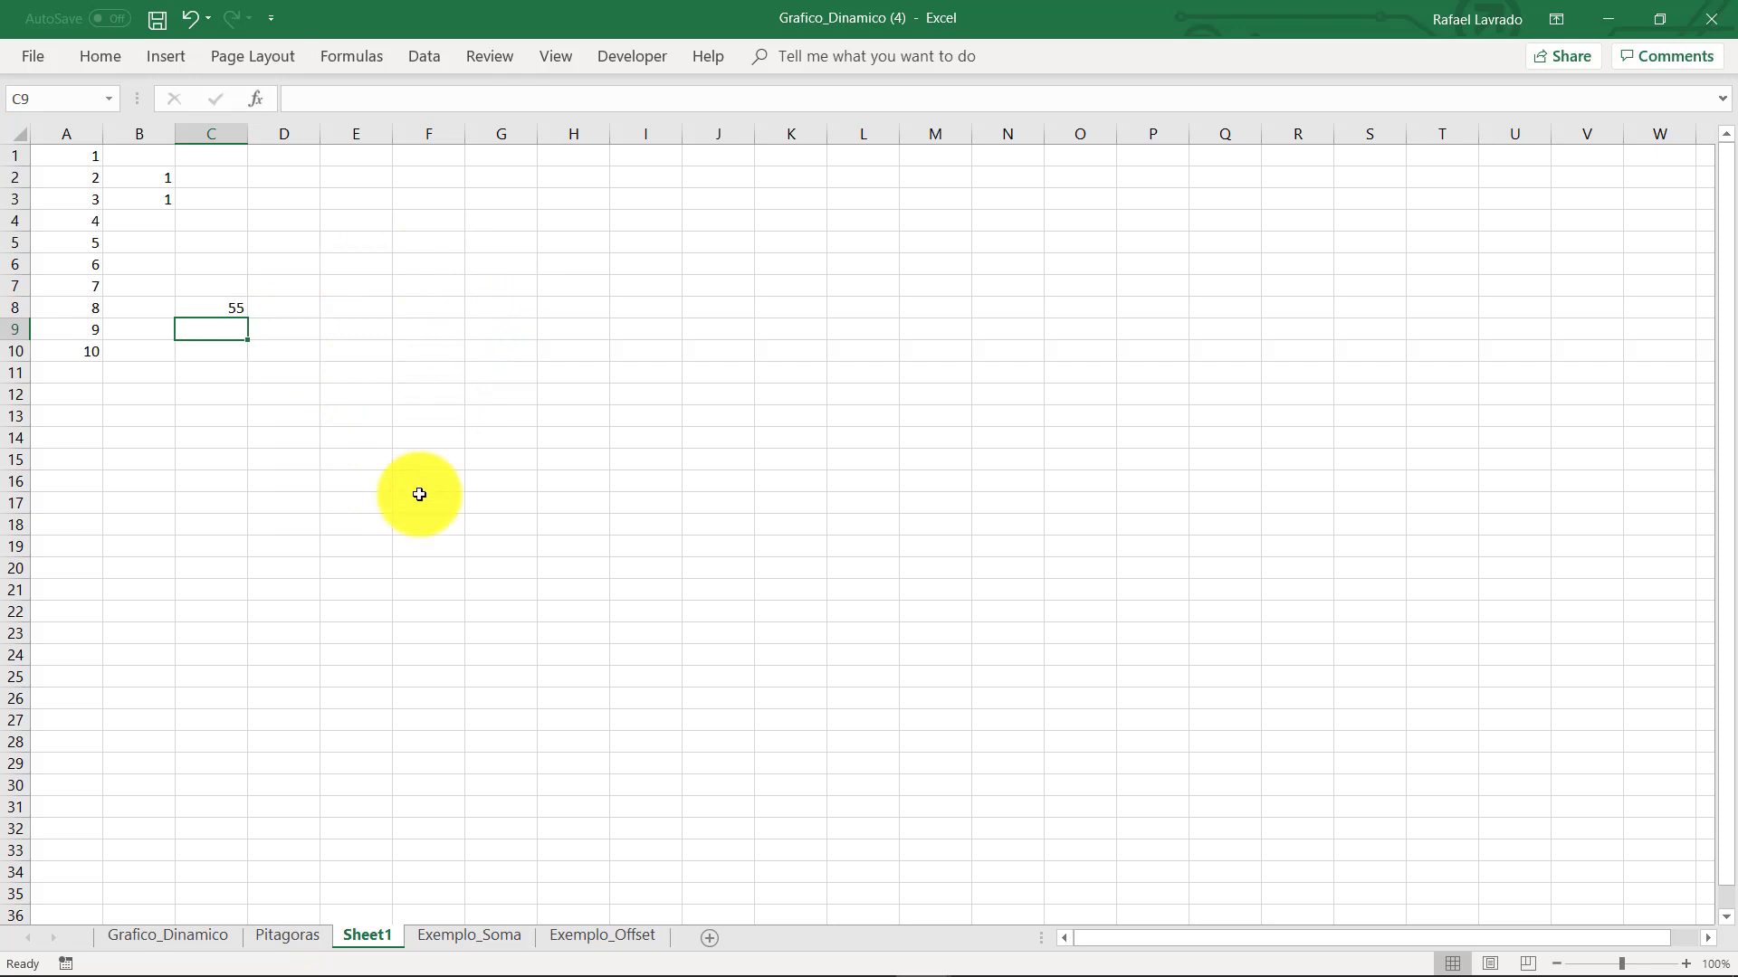
On the Pitagoras sheet, examine the named cells Cateto1 and Cateto2 and the hypotenuse formula in D1
left_click(287, 936)
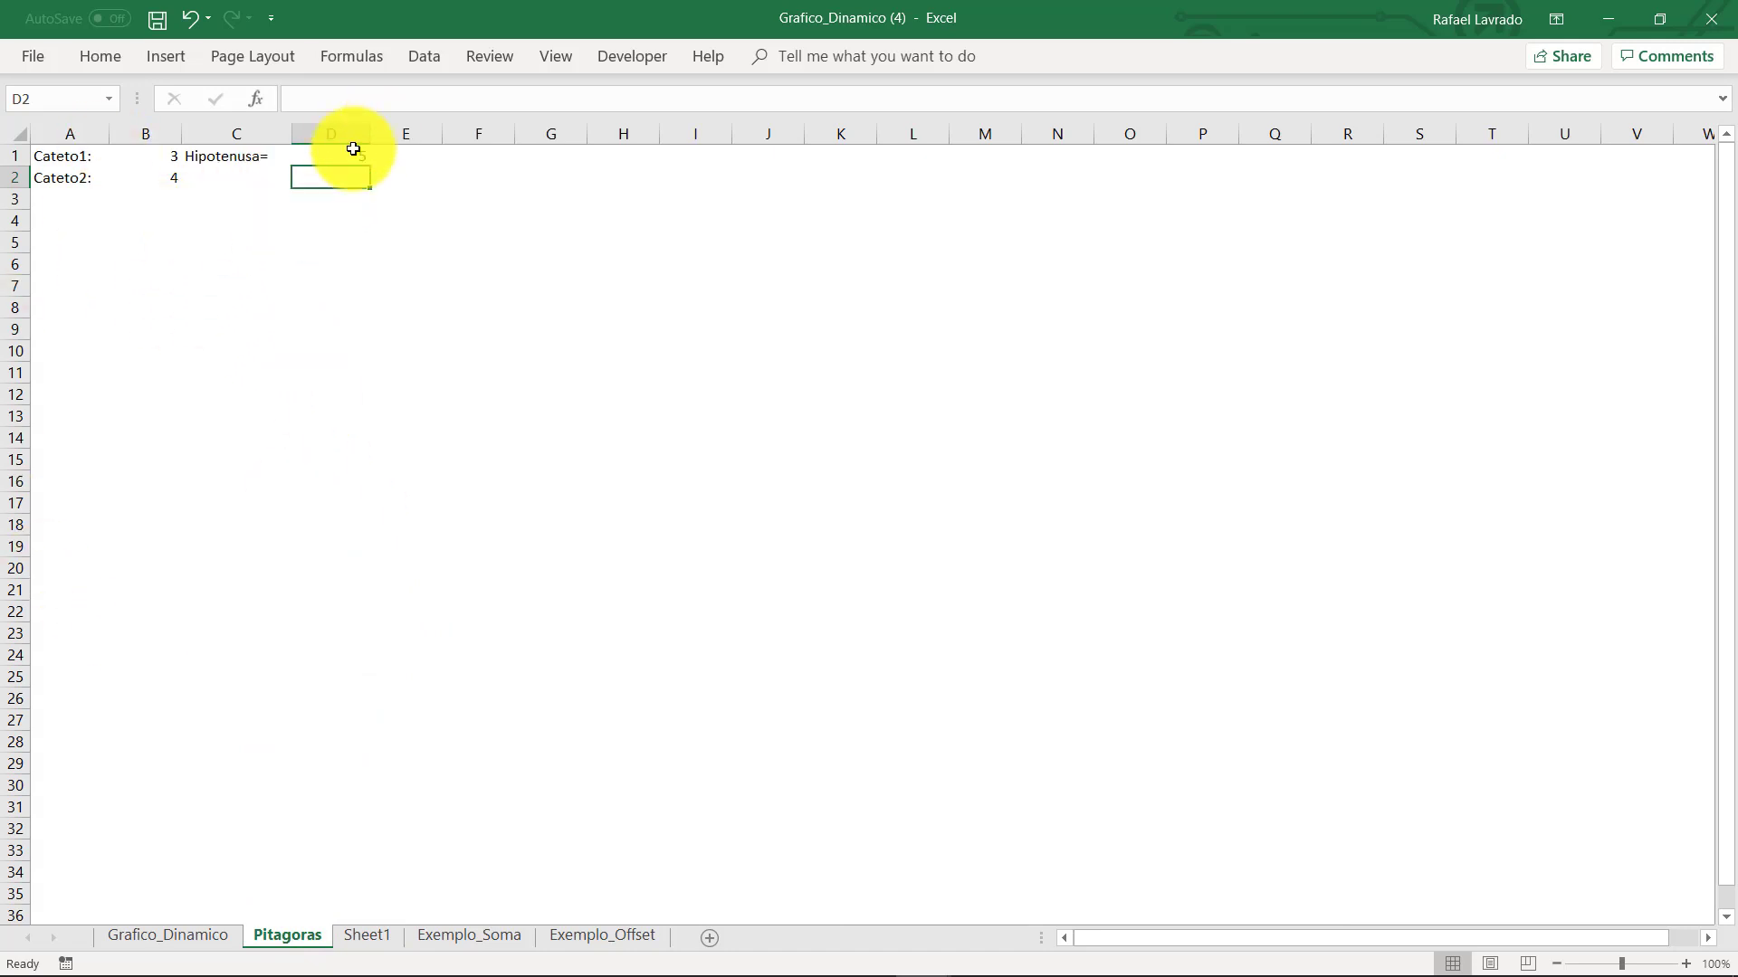
left_click(165, 161)
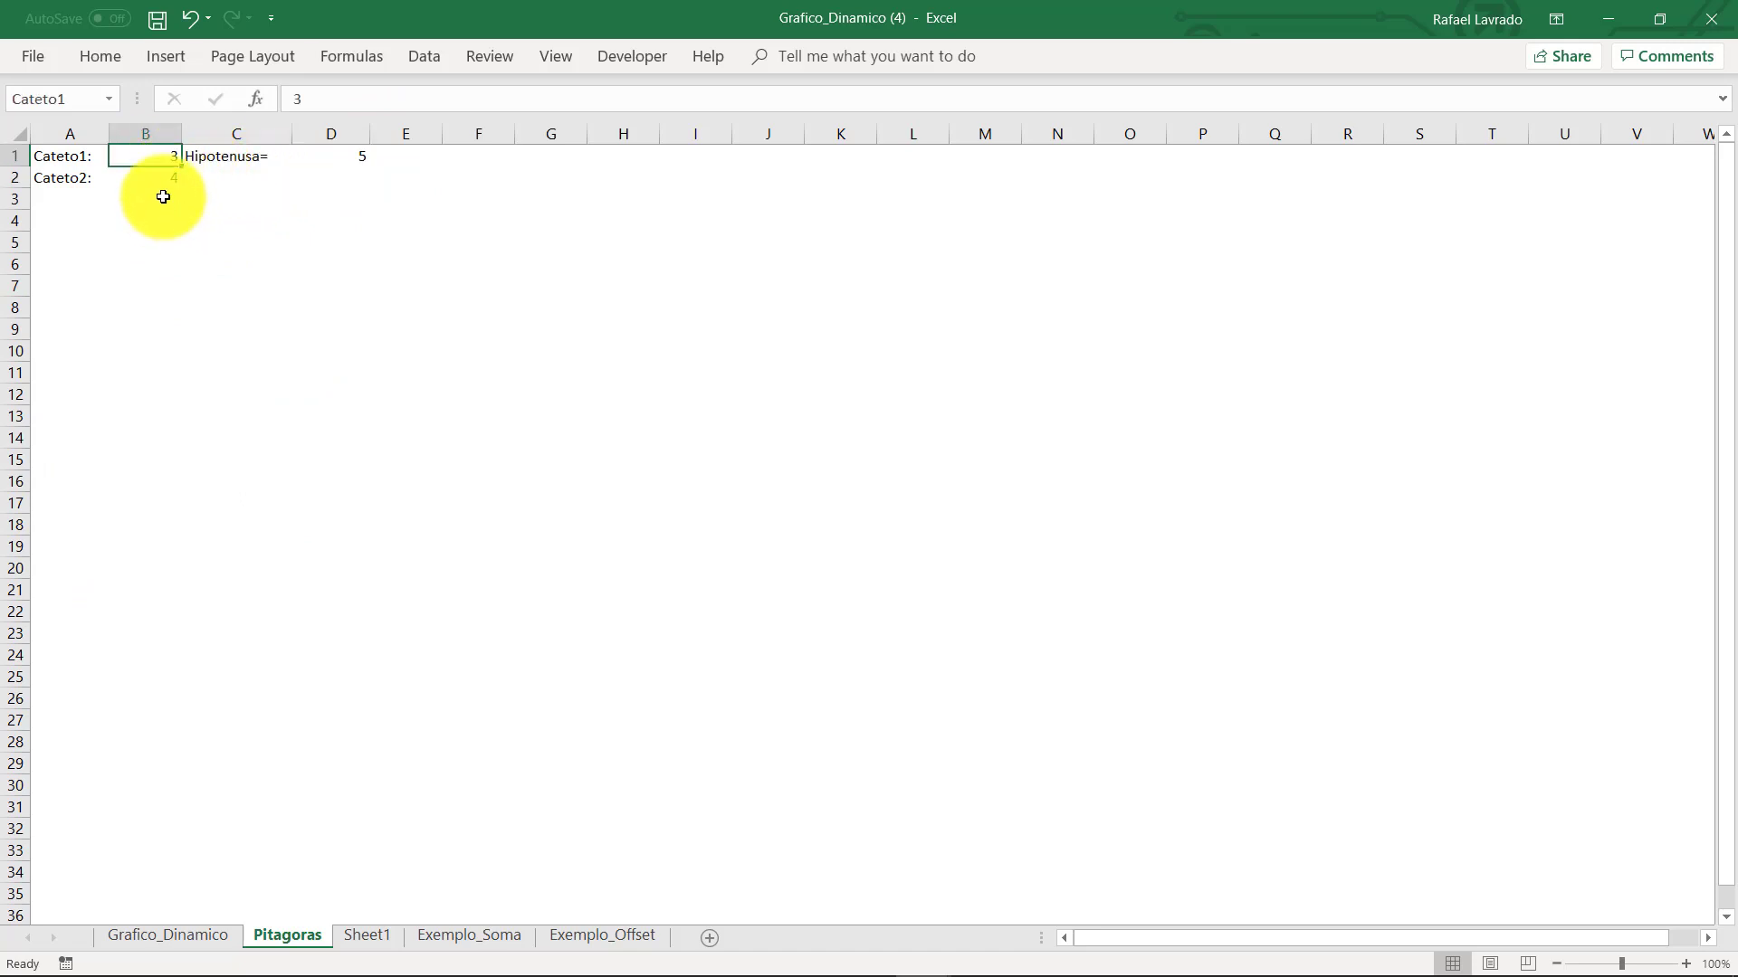
left_click(159, 185)
left_click(145, 160)
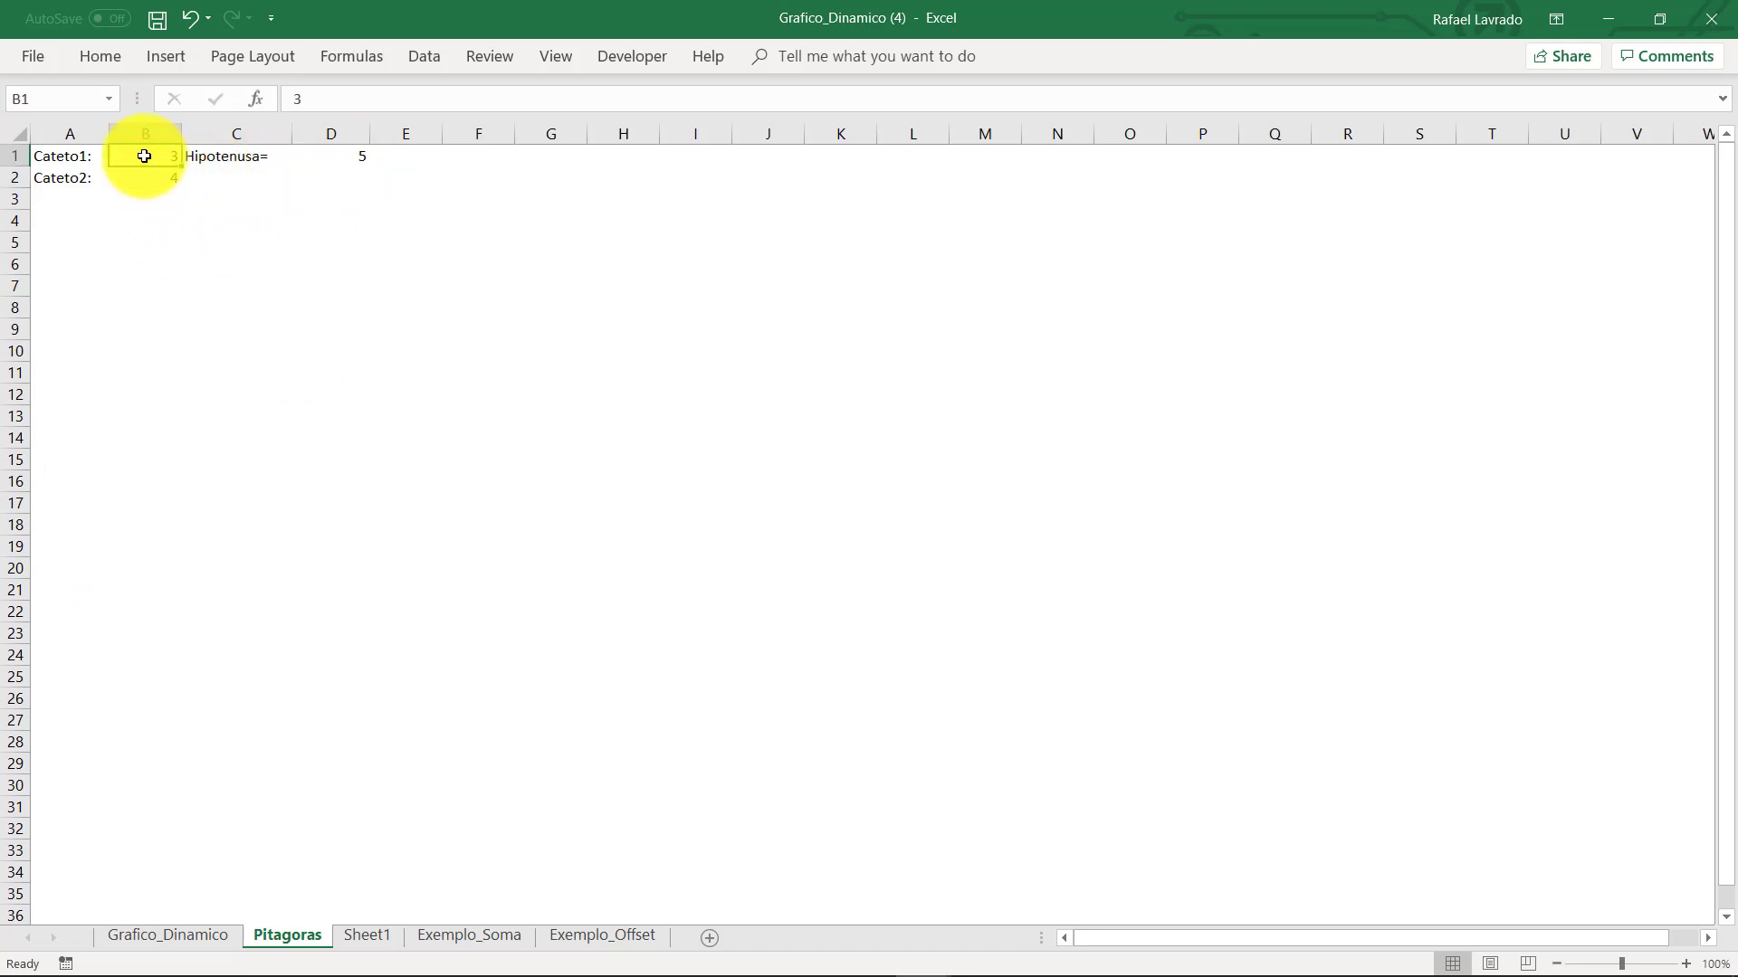
left_click(147, 176)
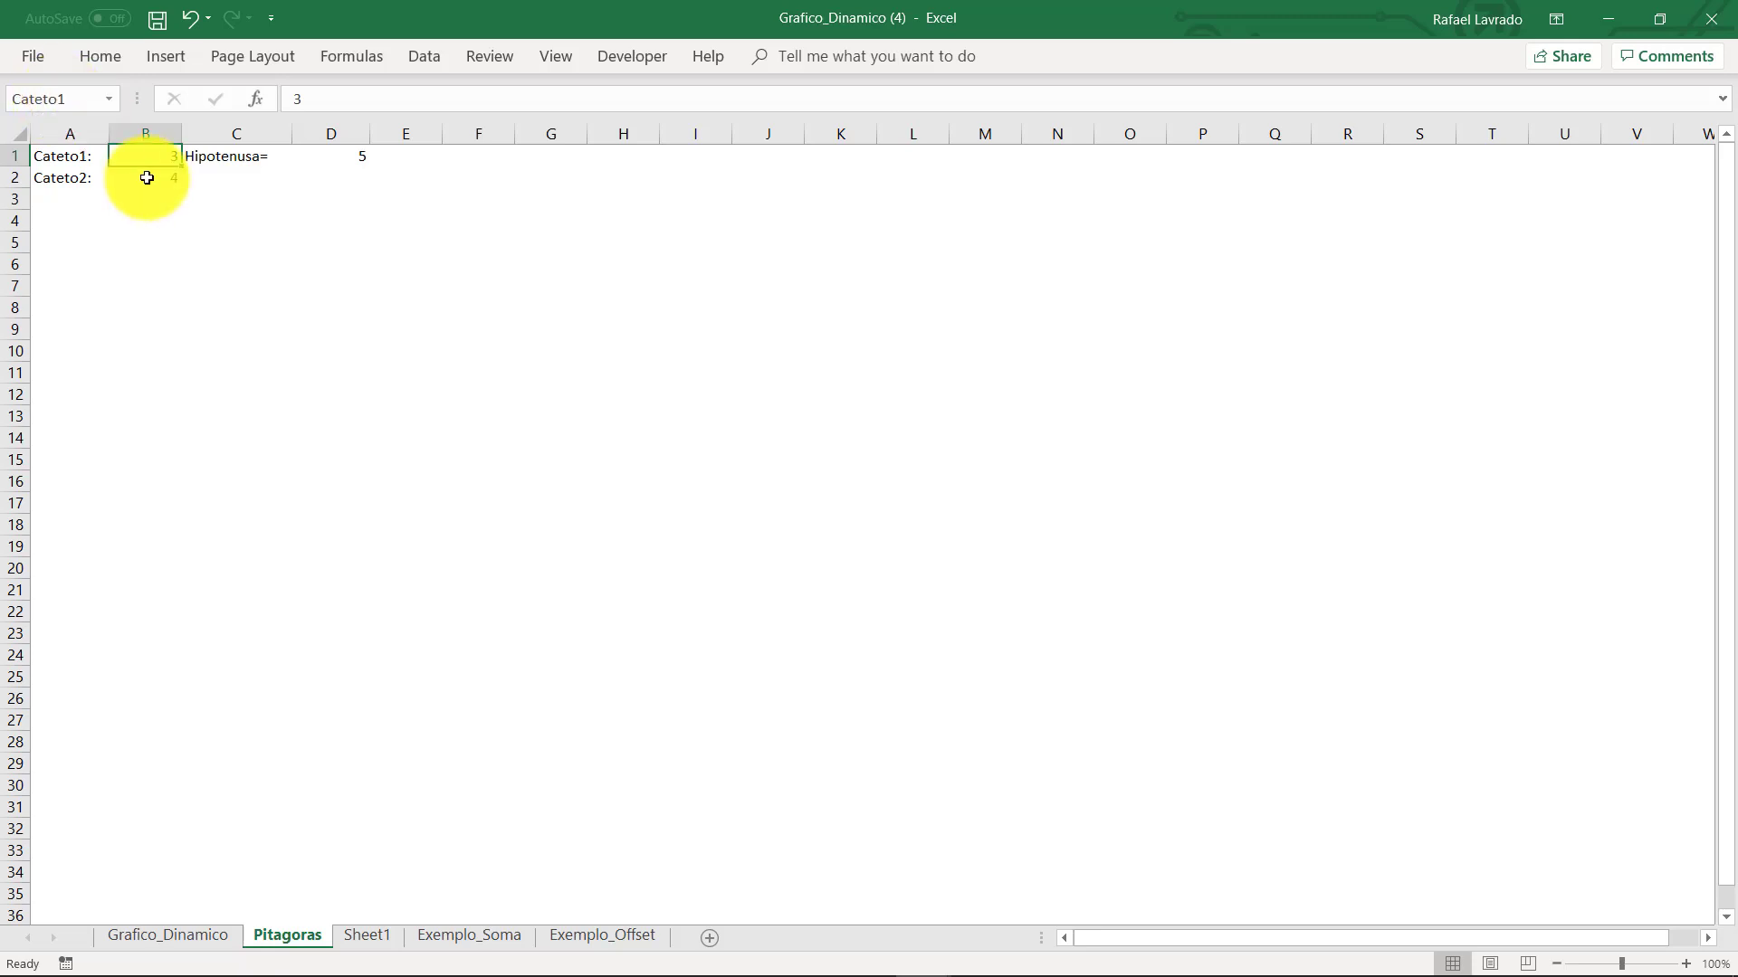
left_click(343, 159)
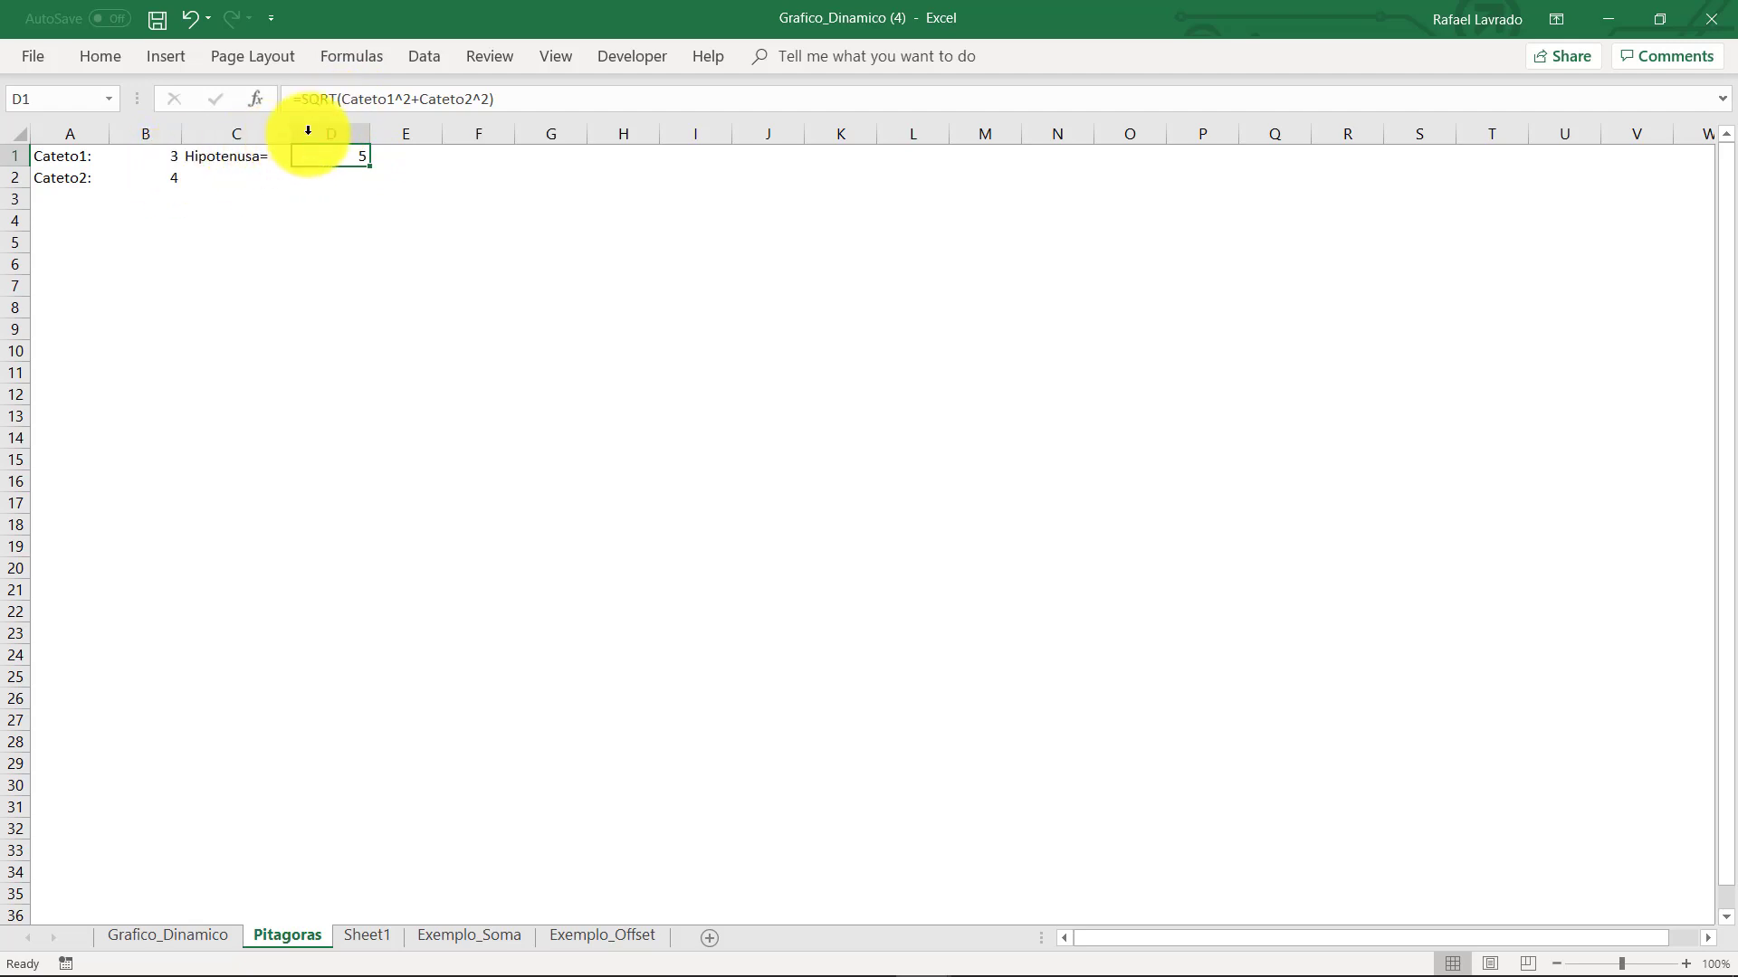
left_click(376, 100)
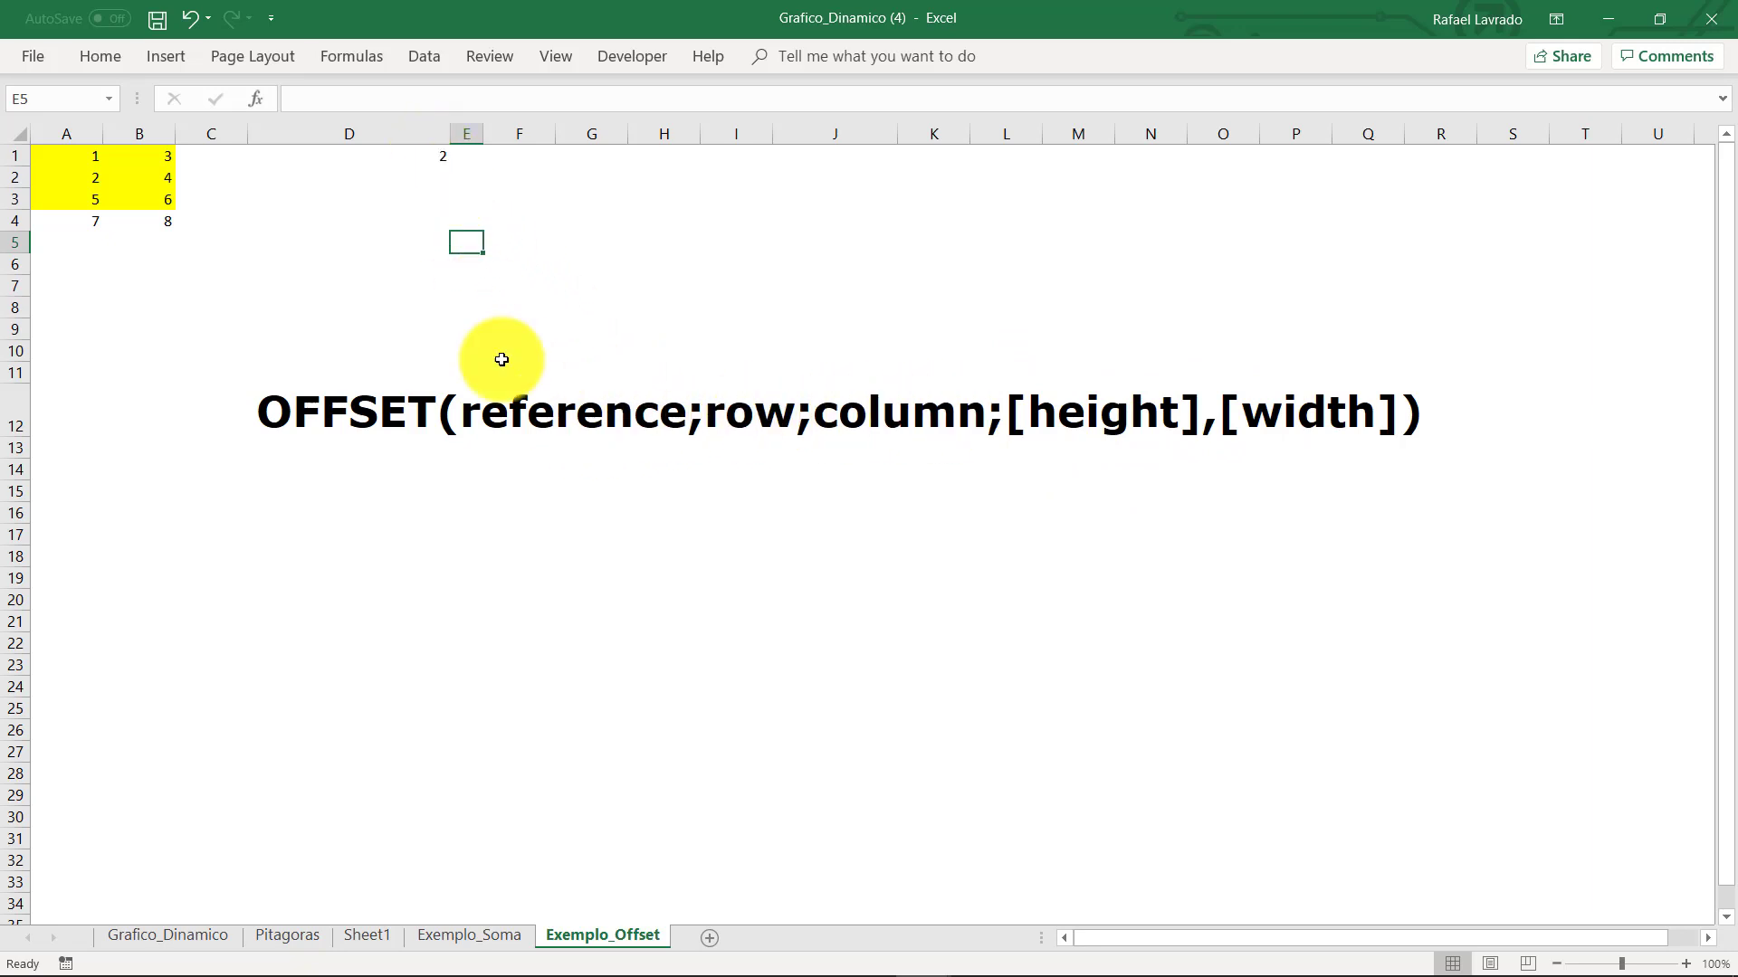
Inspect the reference, rows and cols arguments of the OFFSET formula in cell D1
left_click(438, 155)
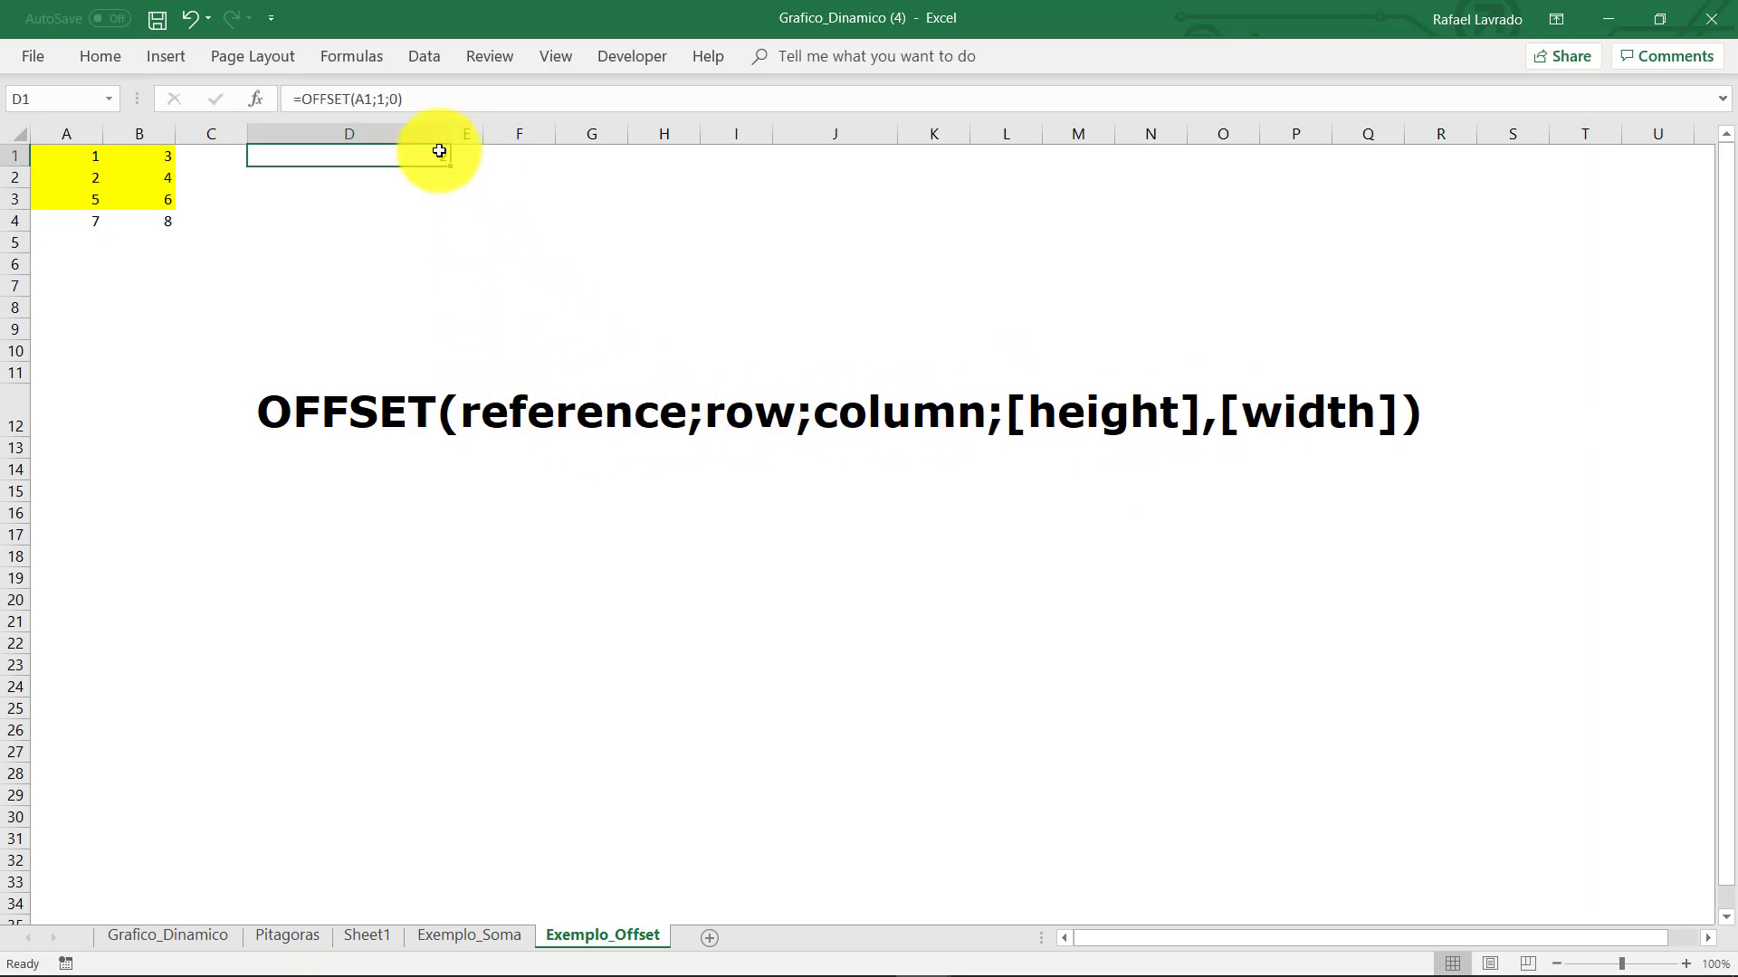
left_click(359, 101)
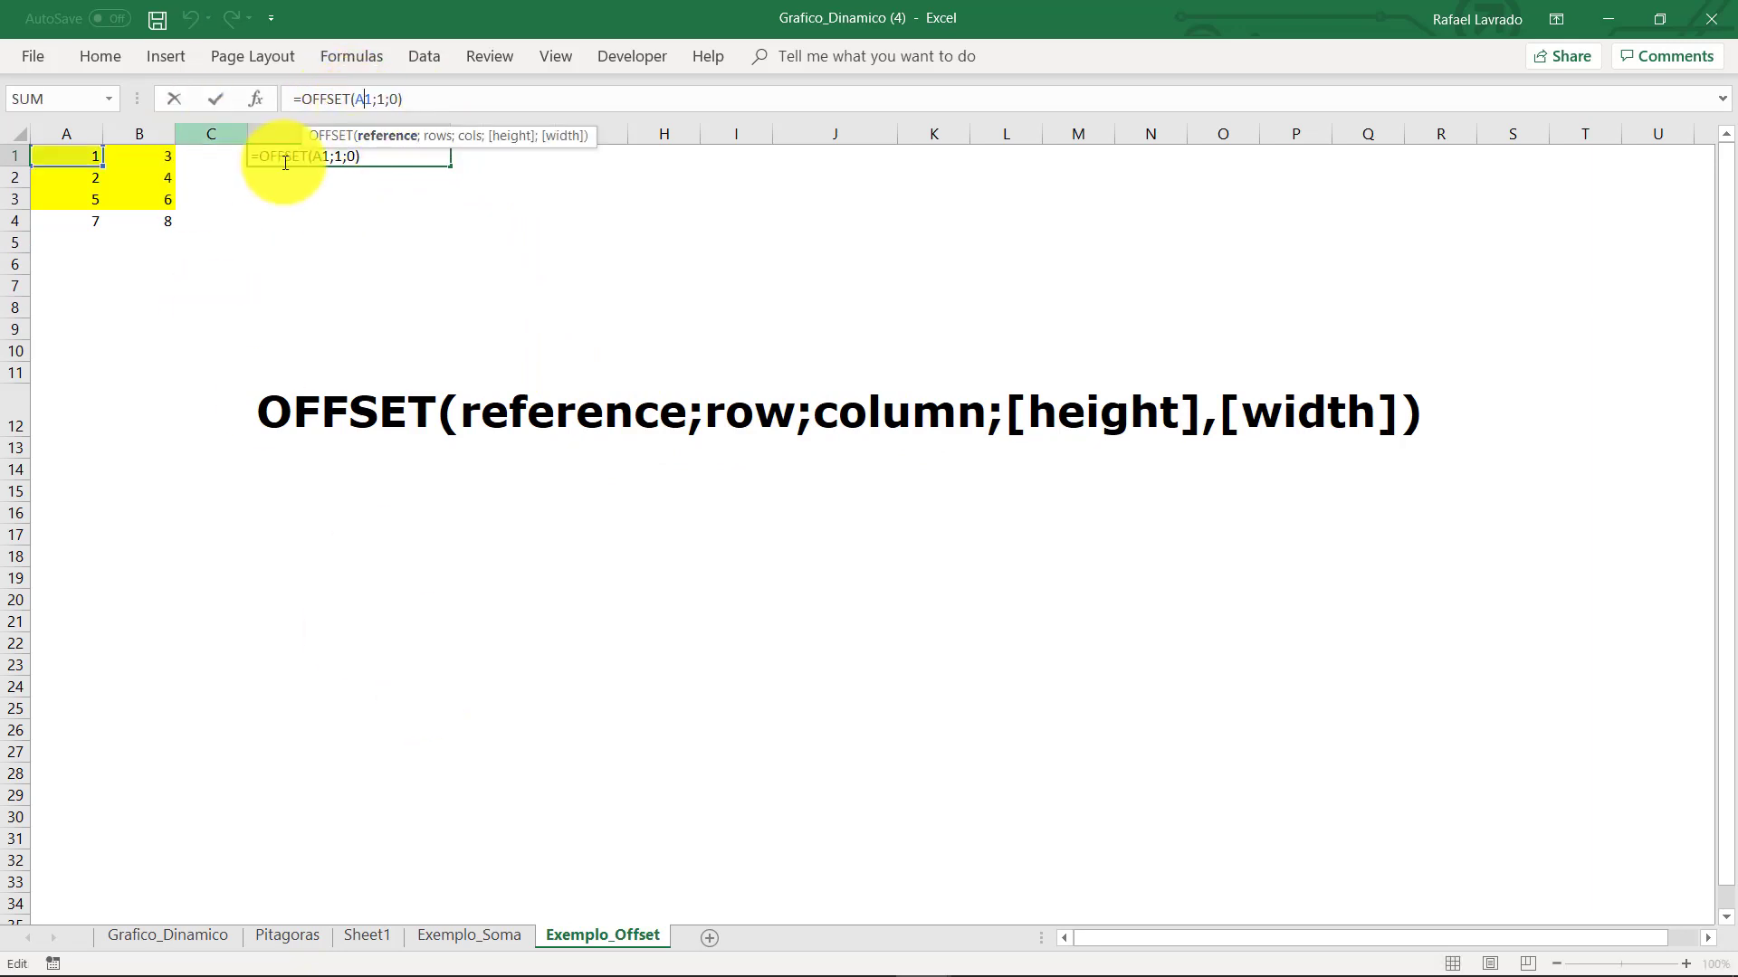
left_click(472, 142)
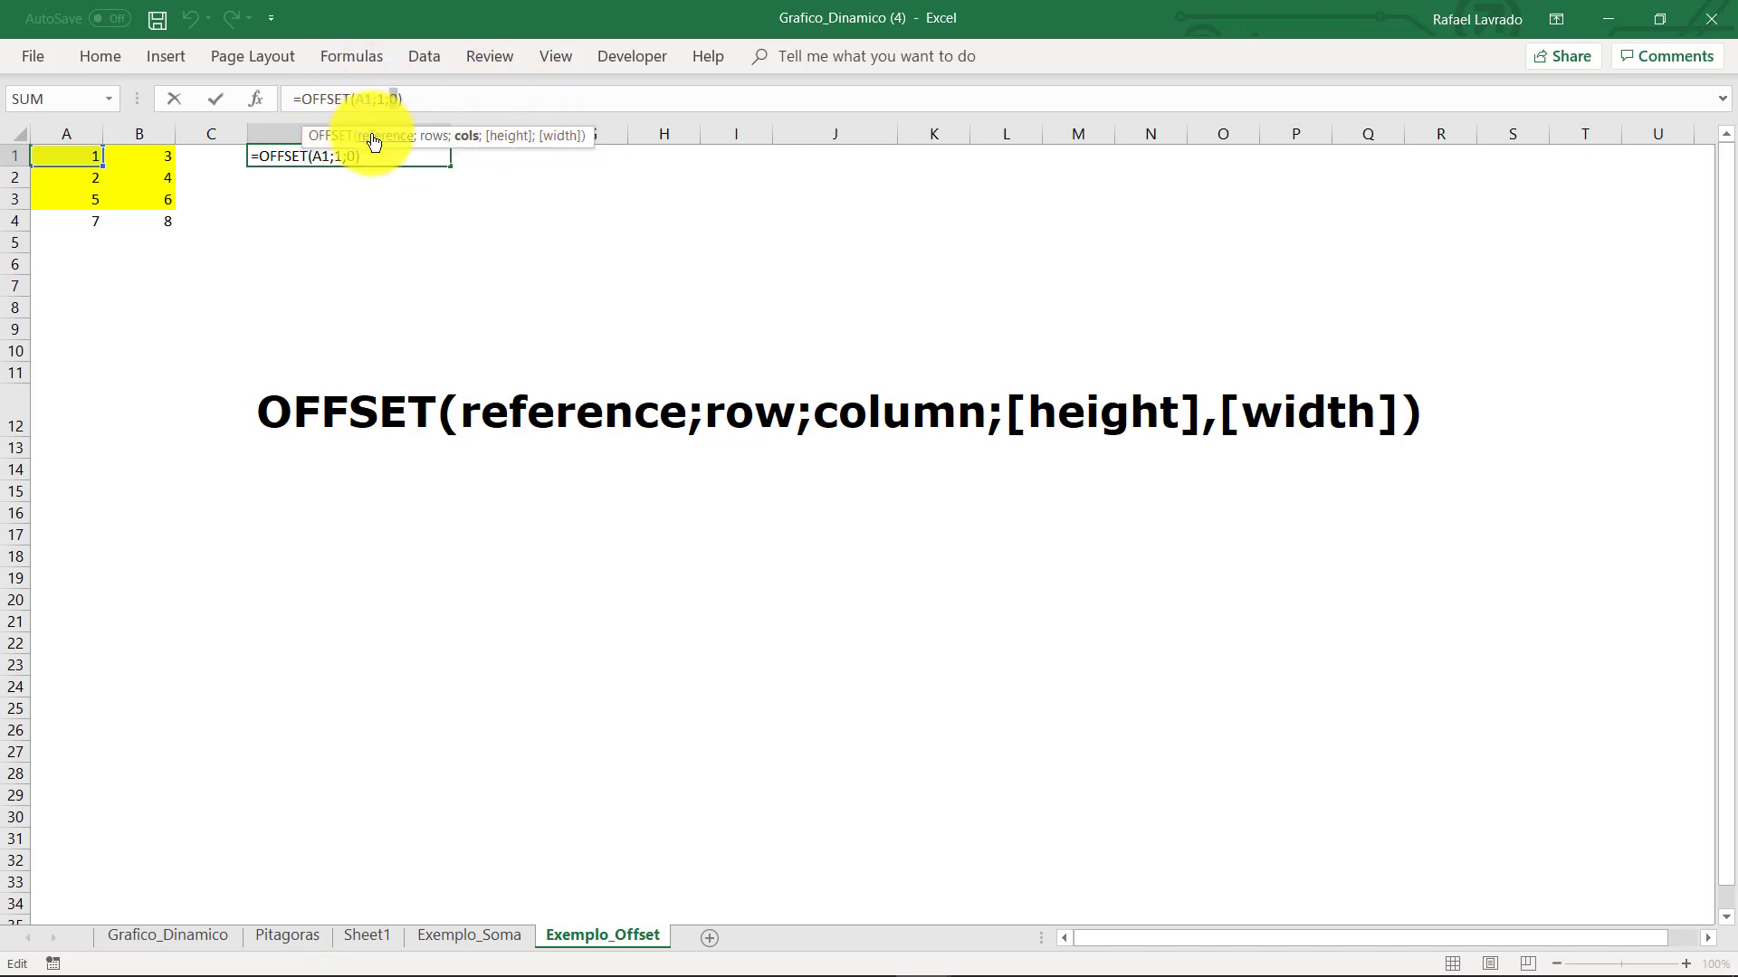
left_click(372, 101)
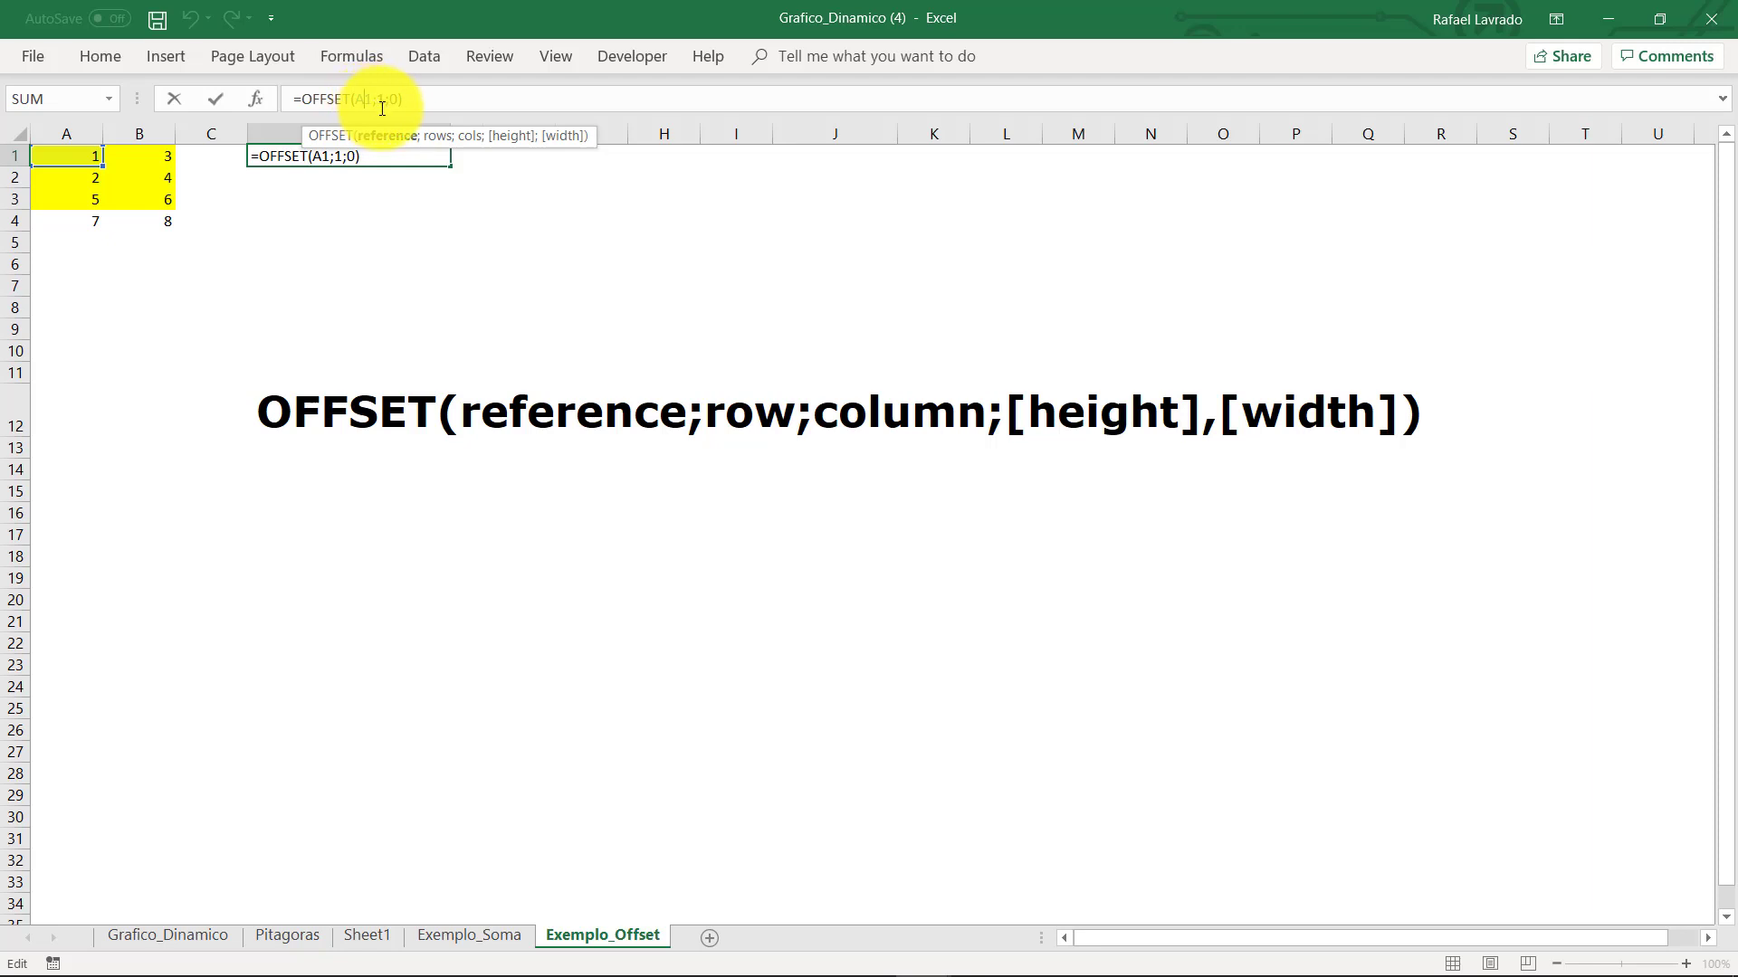
key("Right")
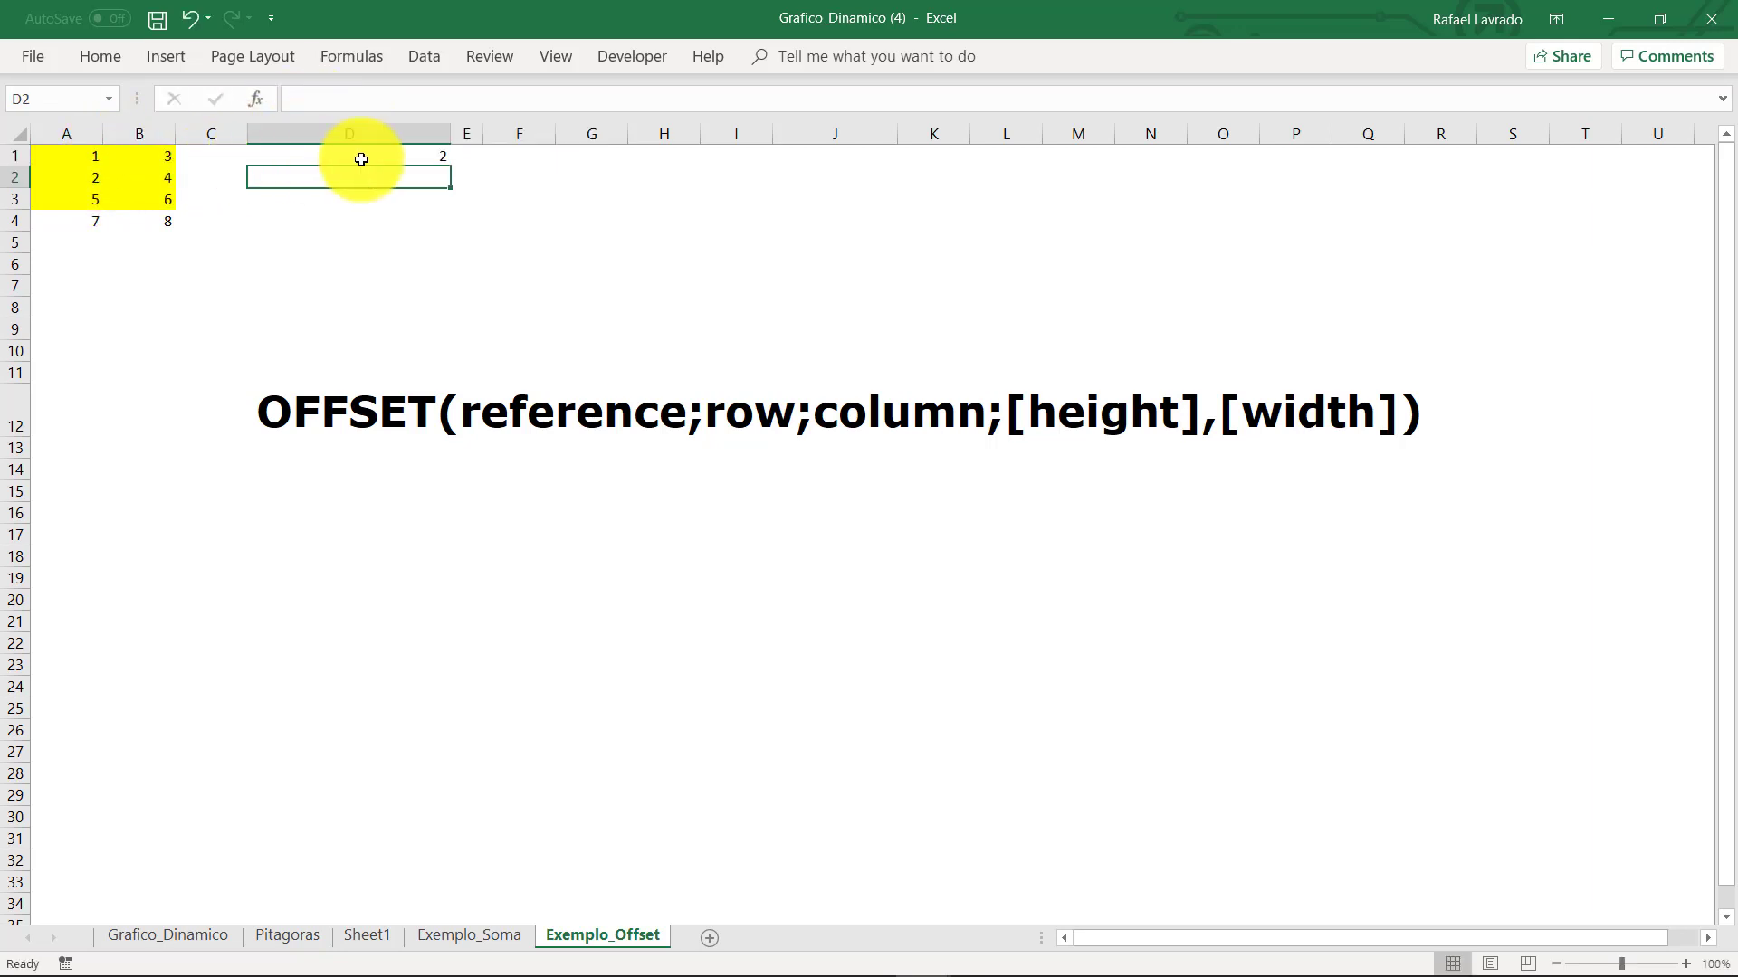
left_click(335, 99)
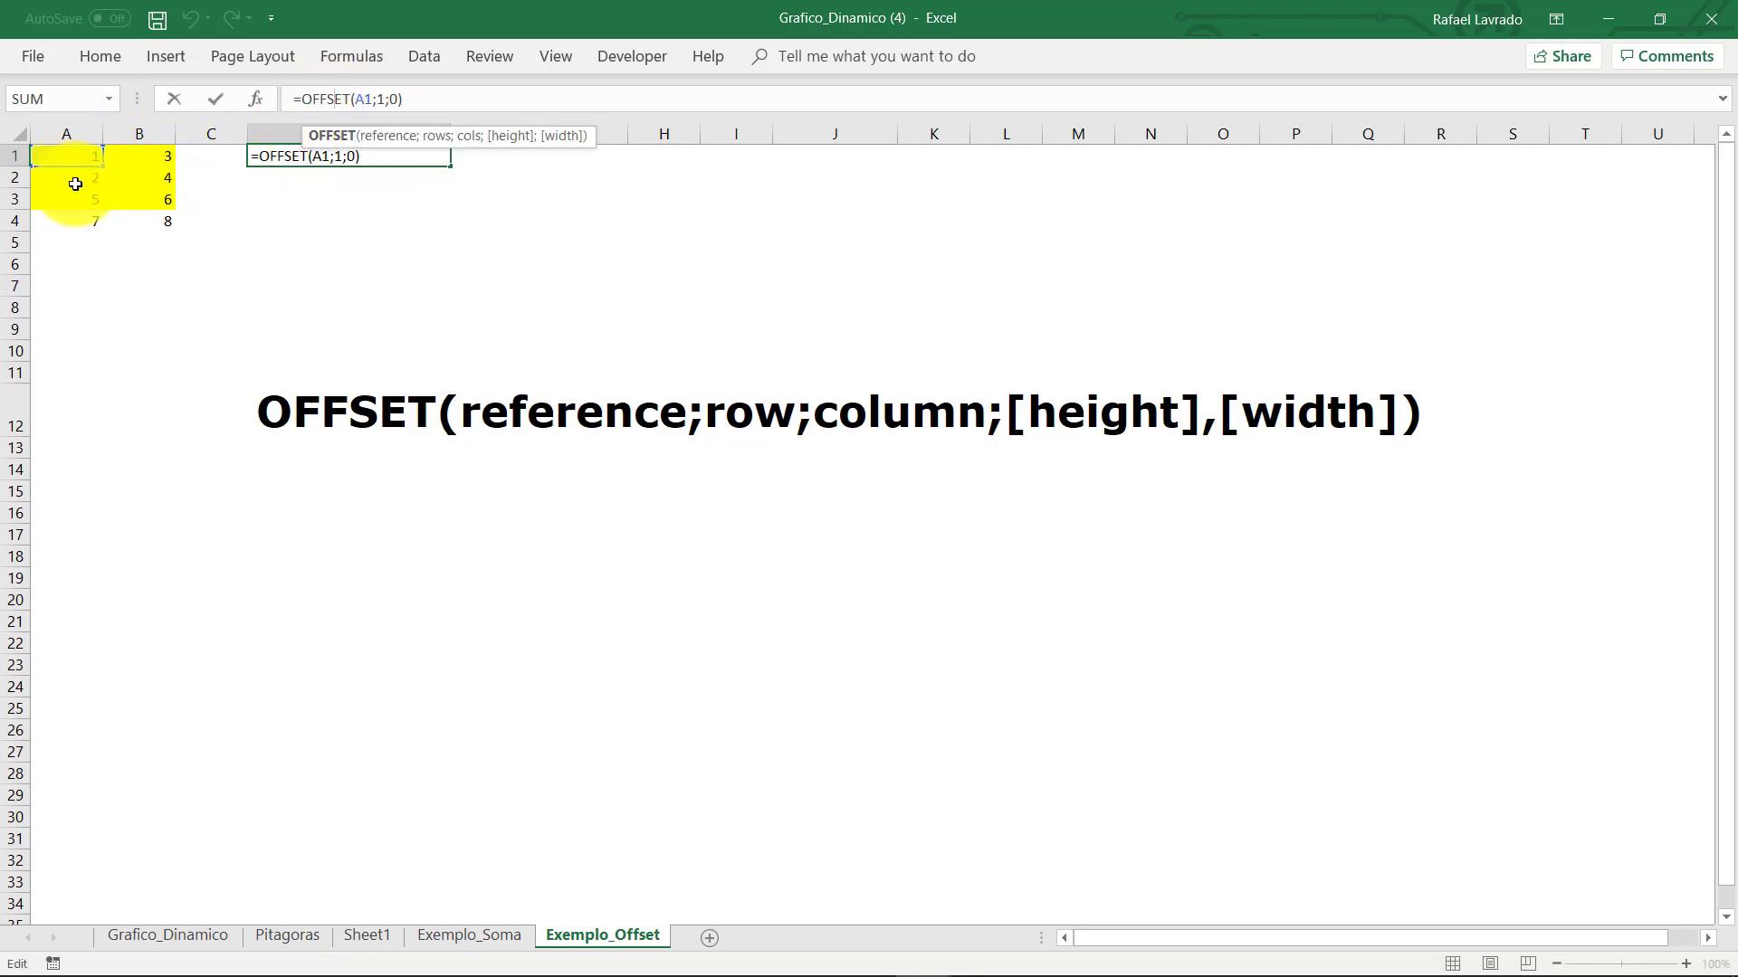
left_click(330, 146)
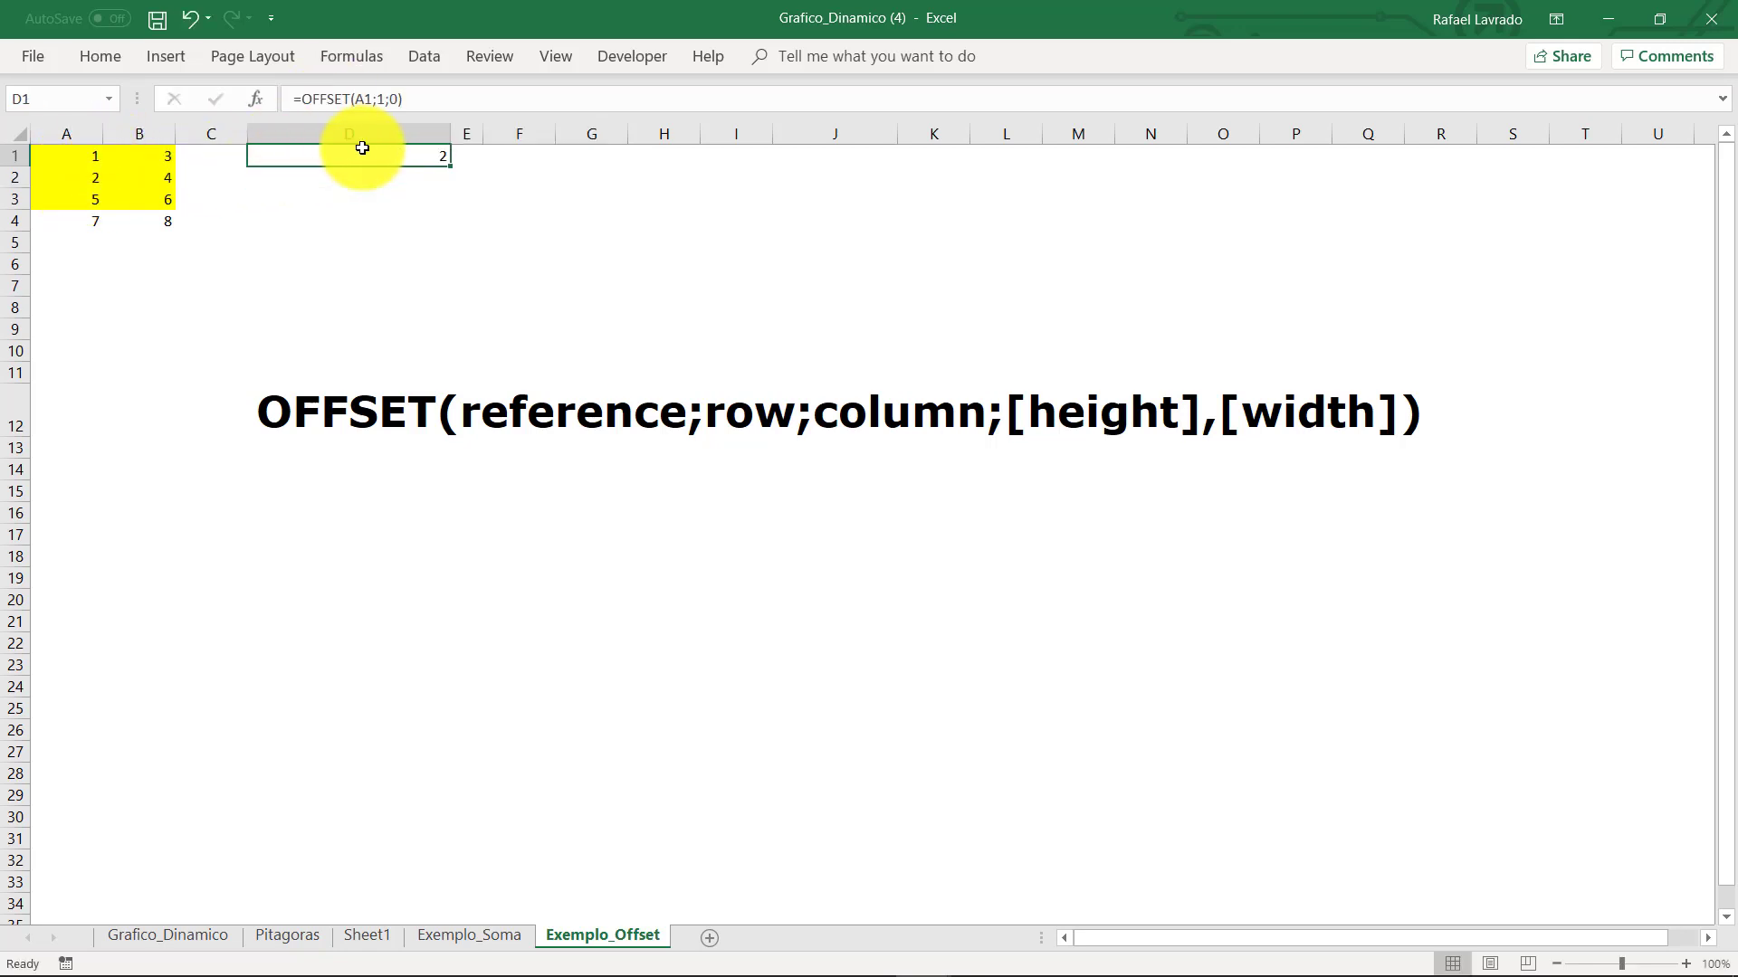
Change the formula in D1 to =OFFSET(A1;2;1)
left_click(385, 97)
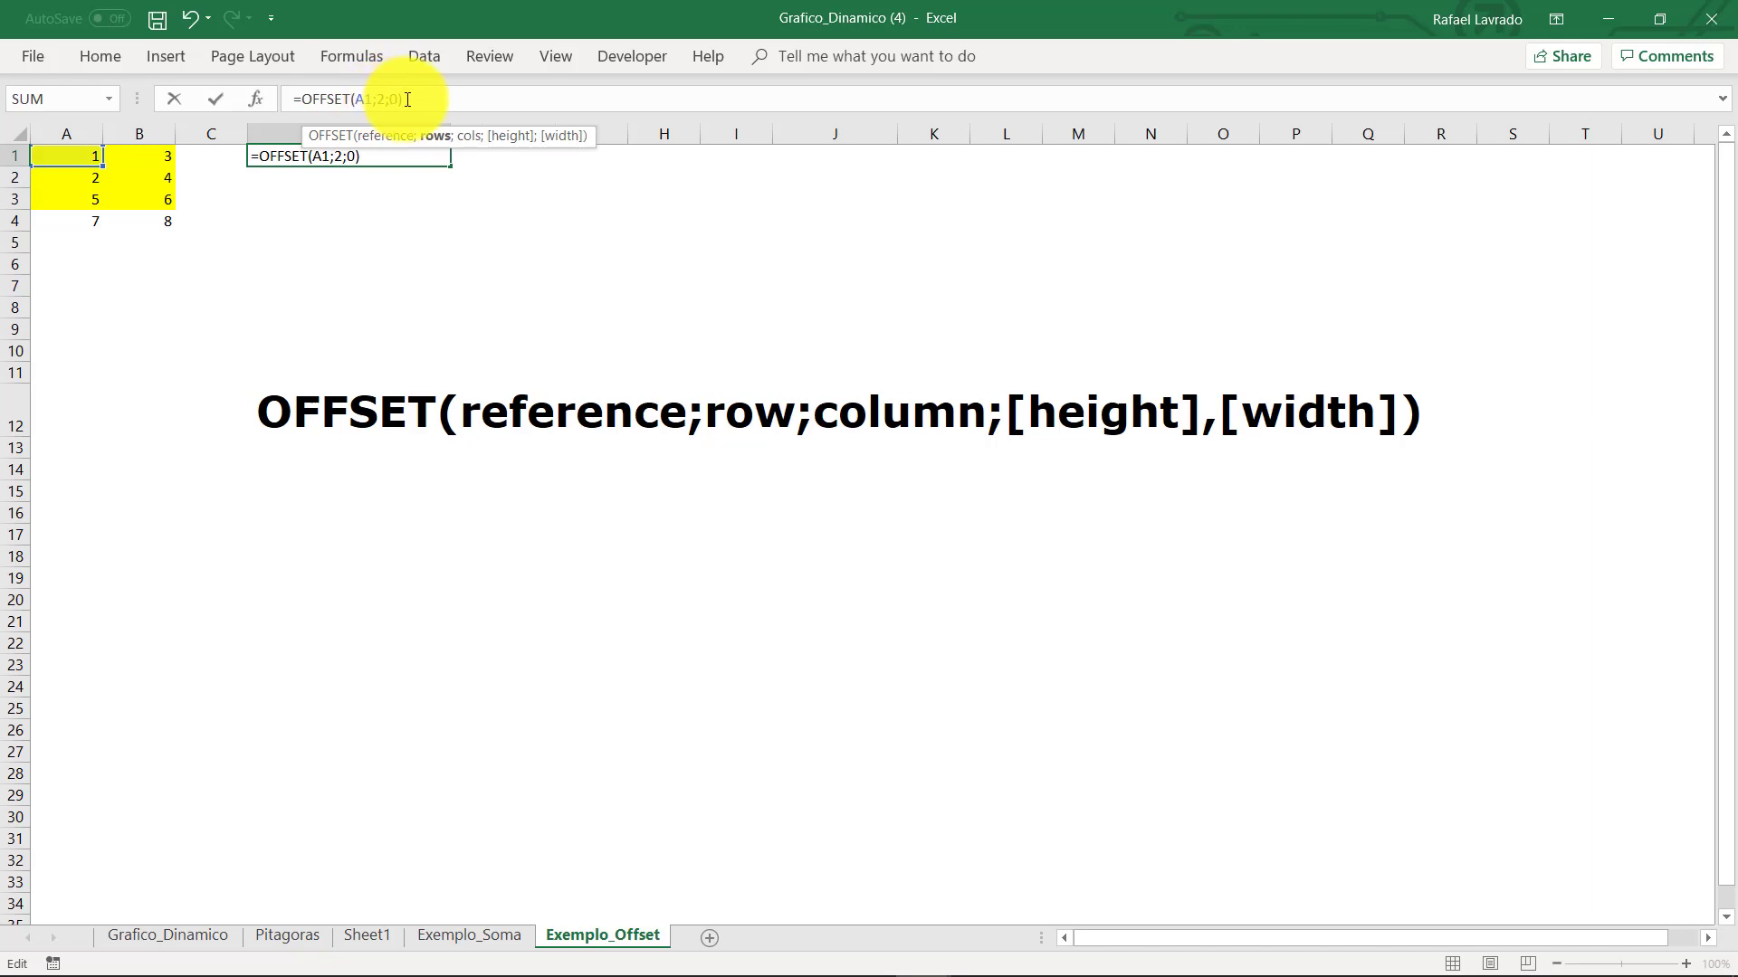
left_click(392, 99)
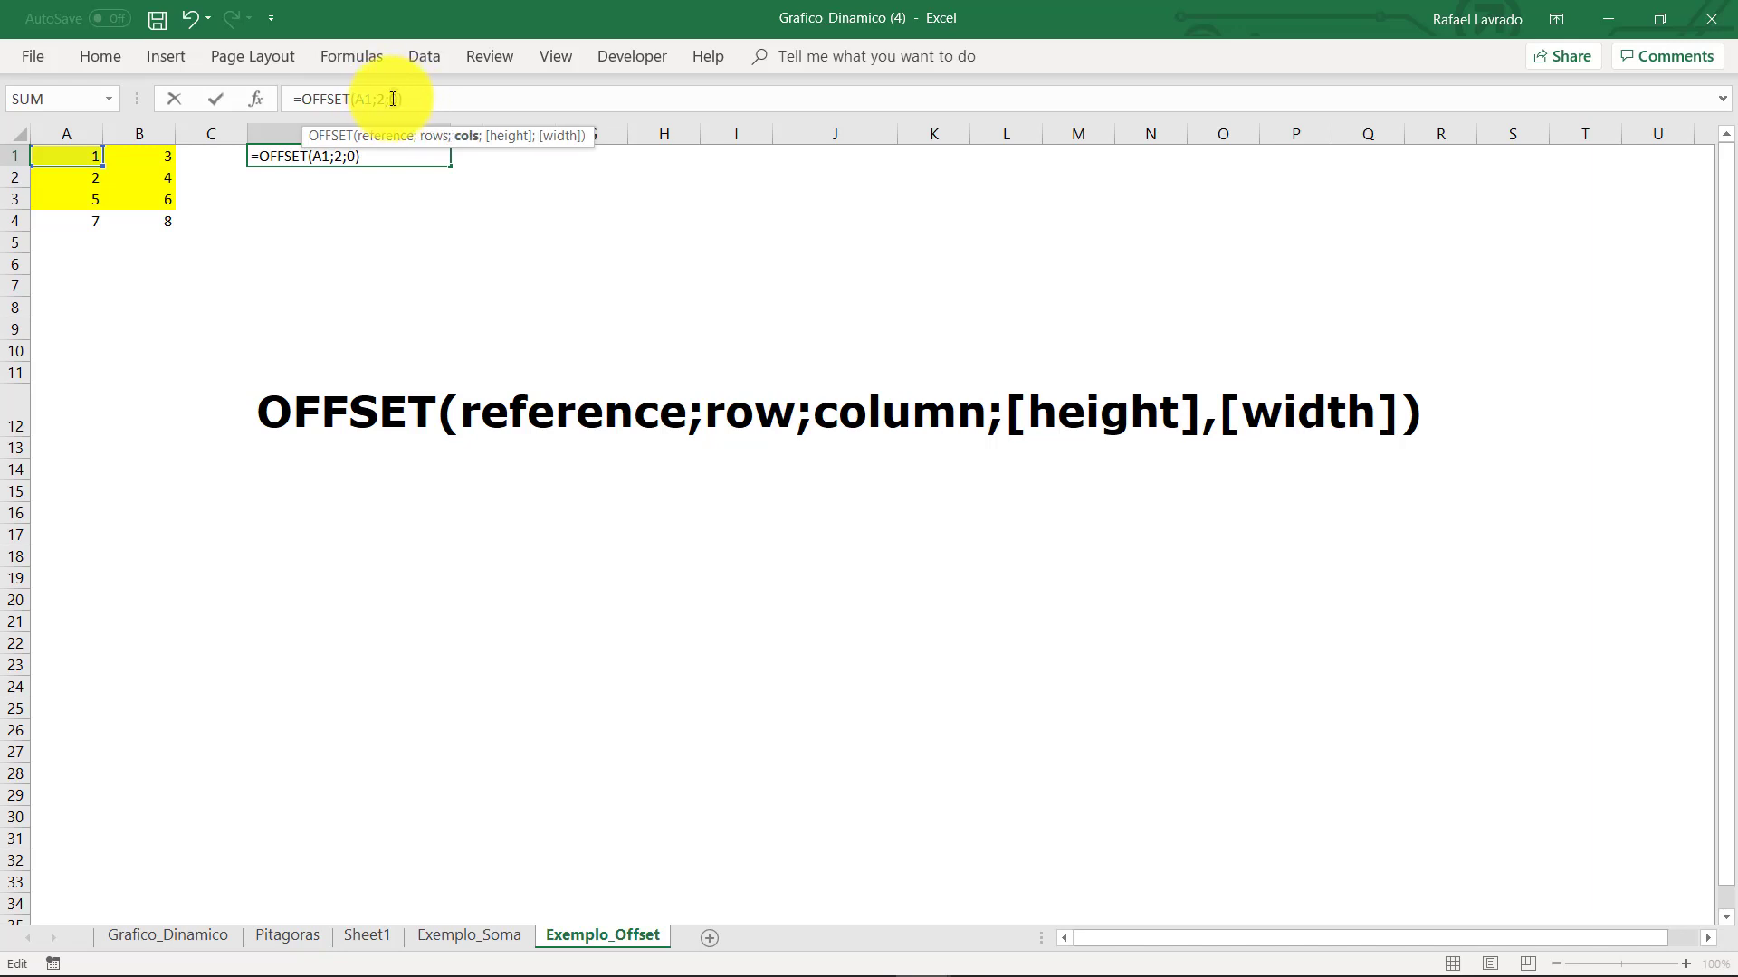
key("Return")
Trace how the rows and cols arguments of D1's OFFSET formula lead from A1 to the returned cell
left_click(438, 154)
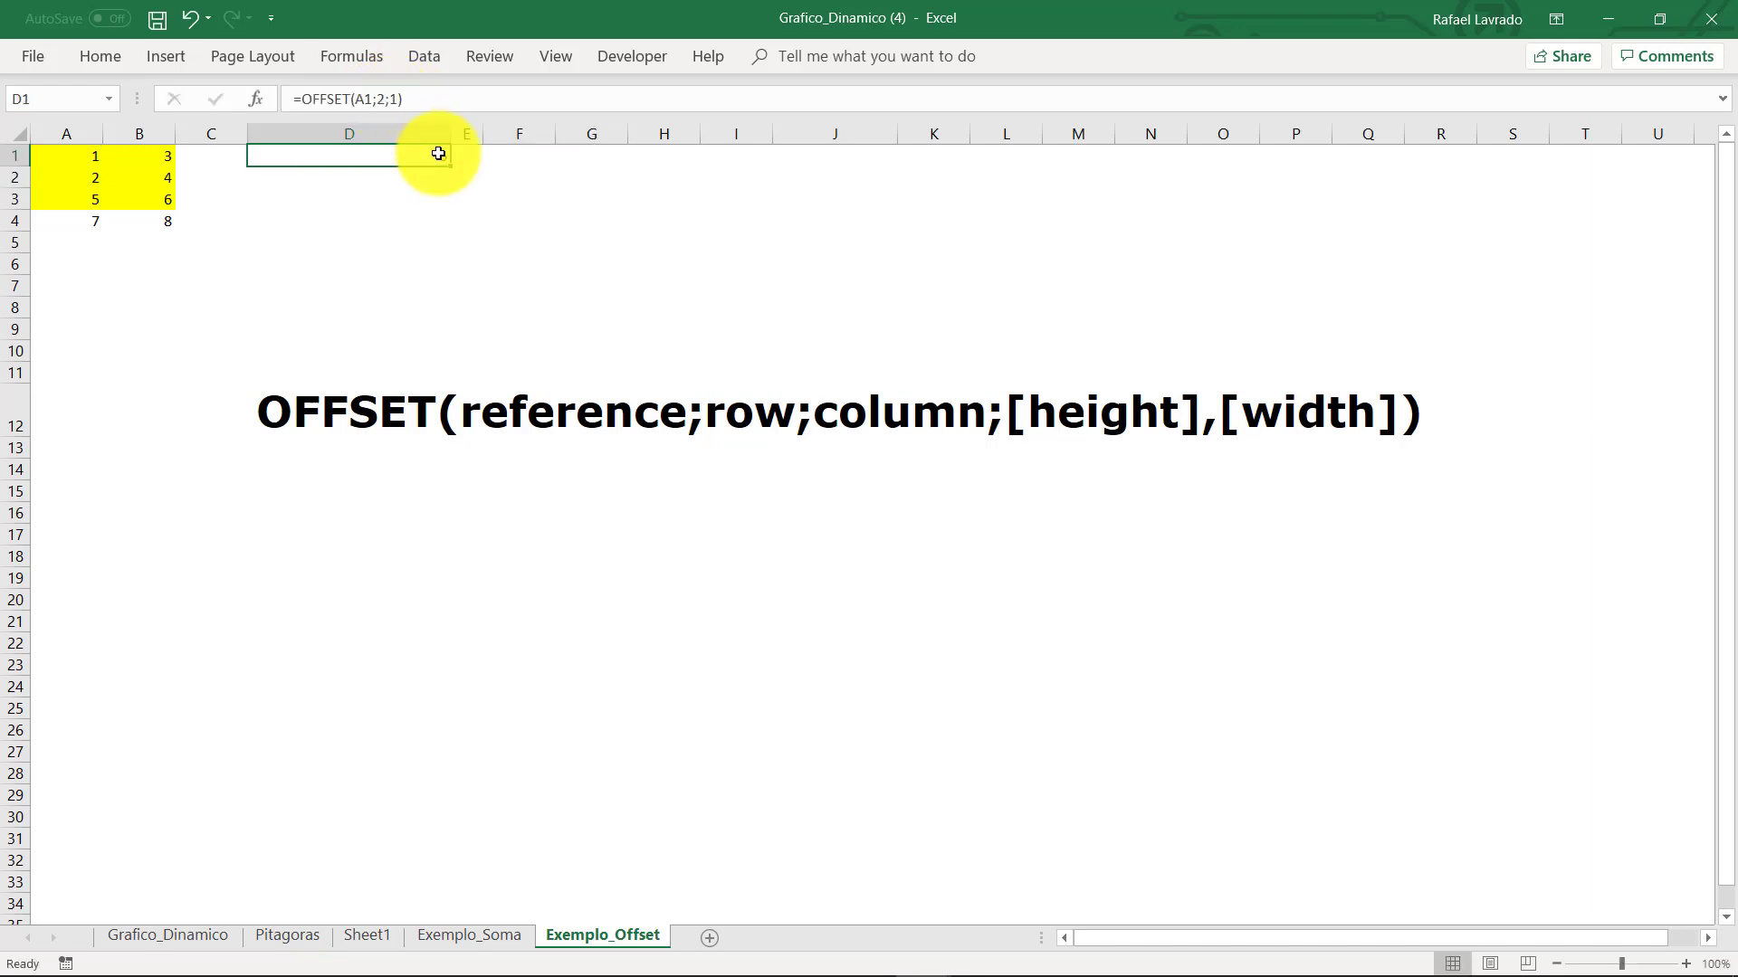
key("F2")
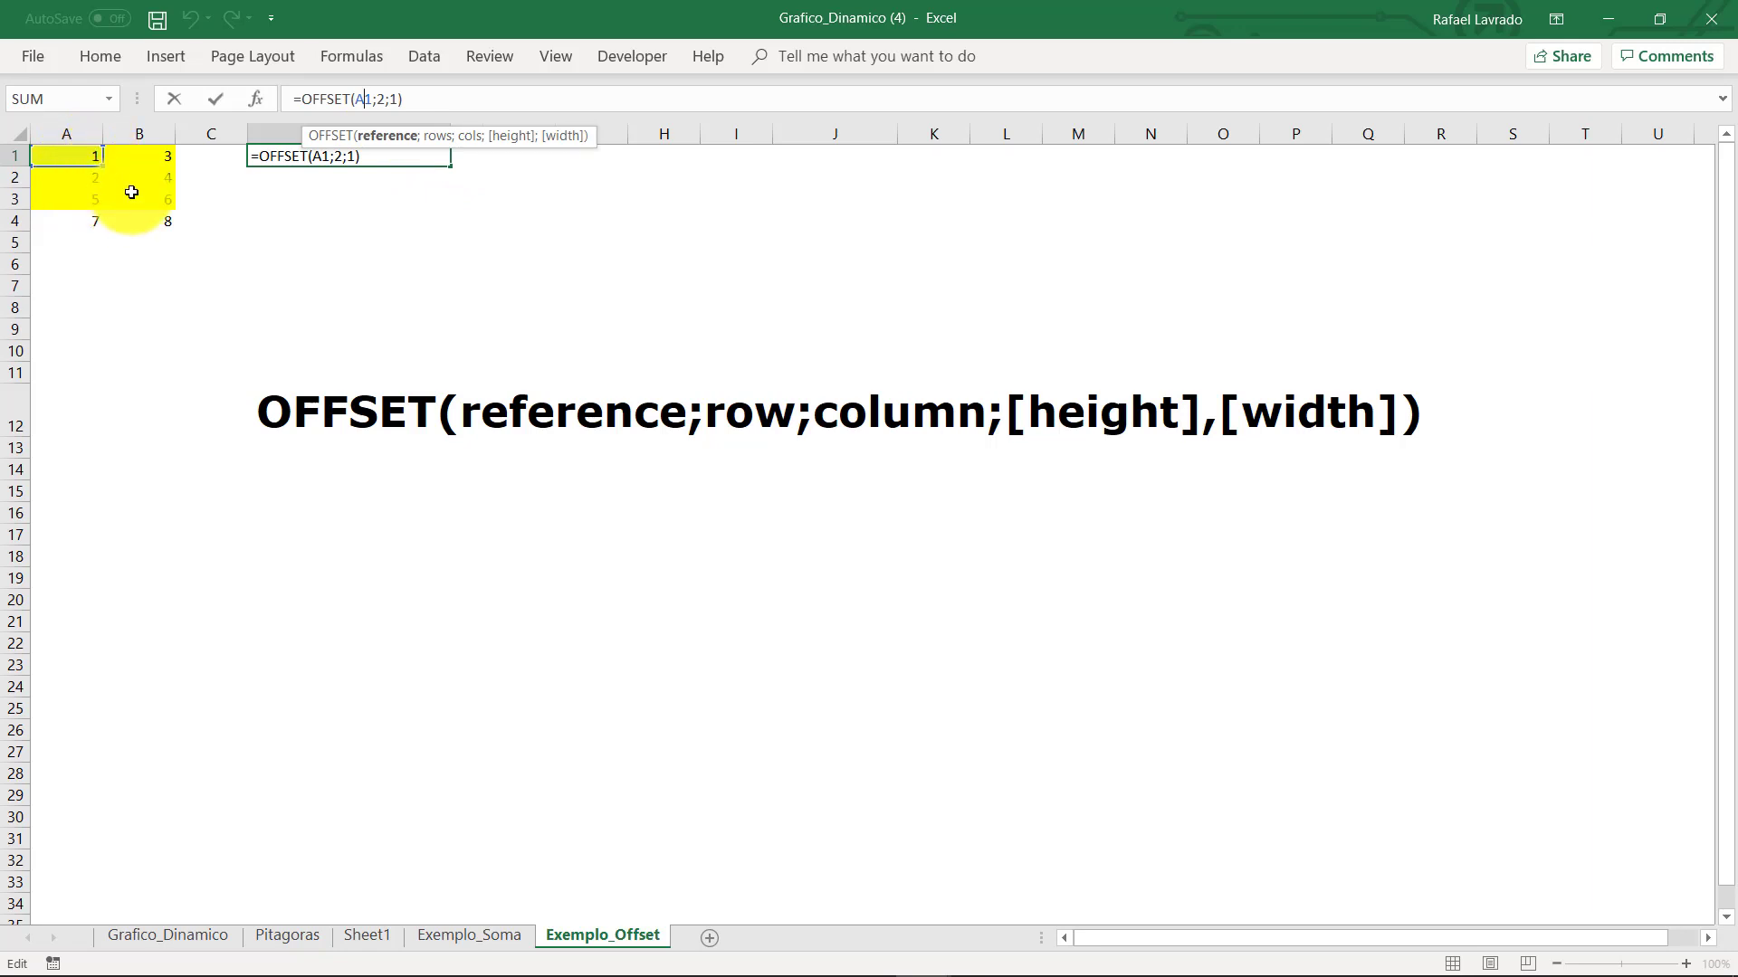
key("Return")
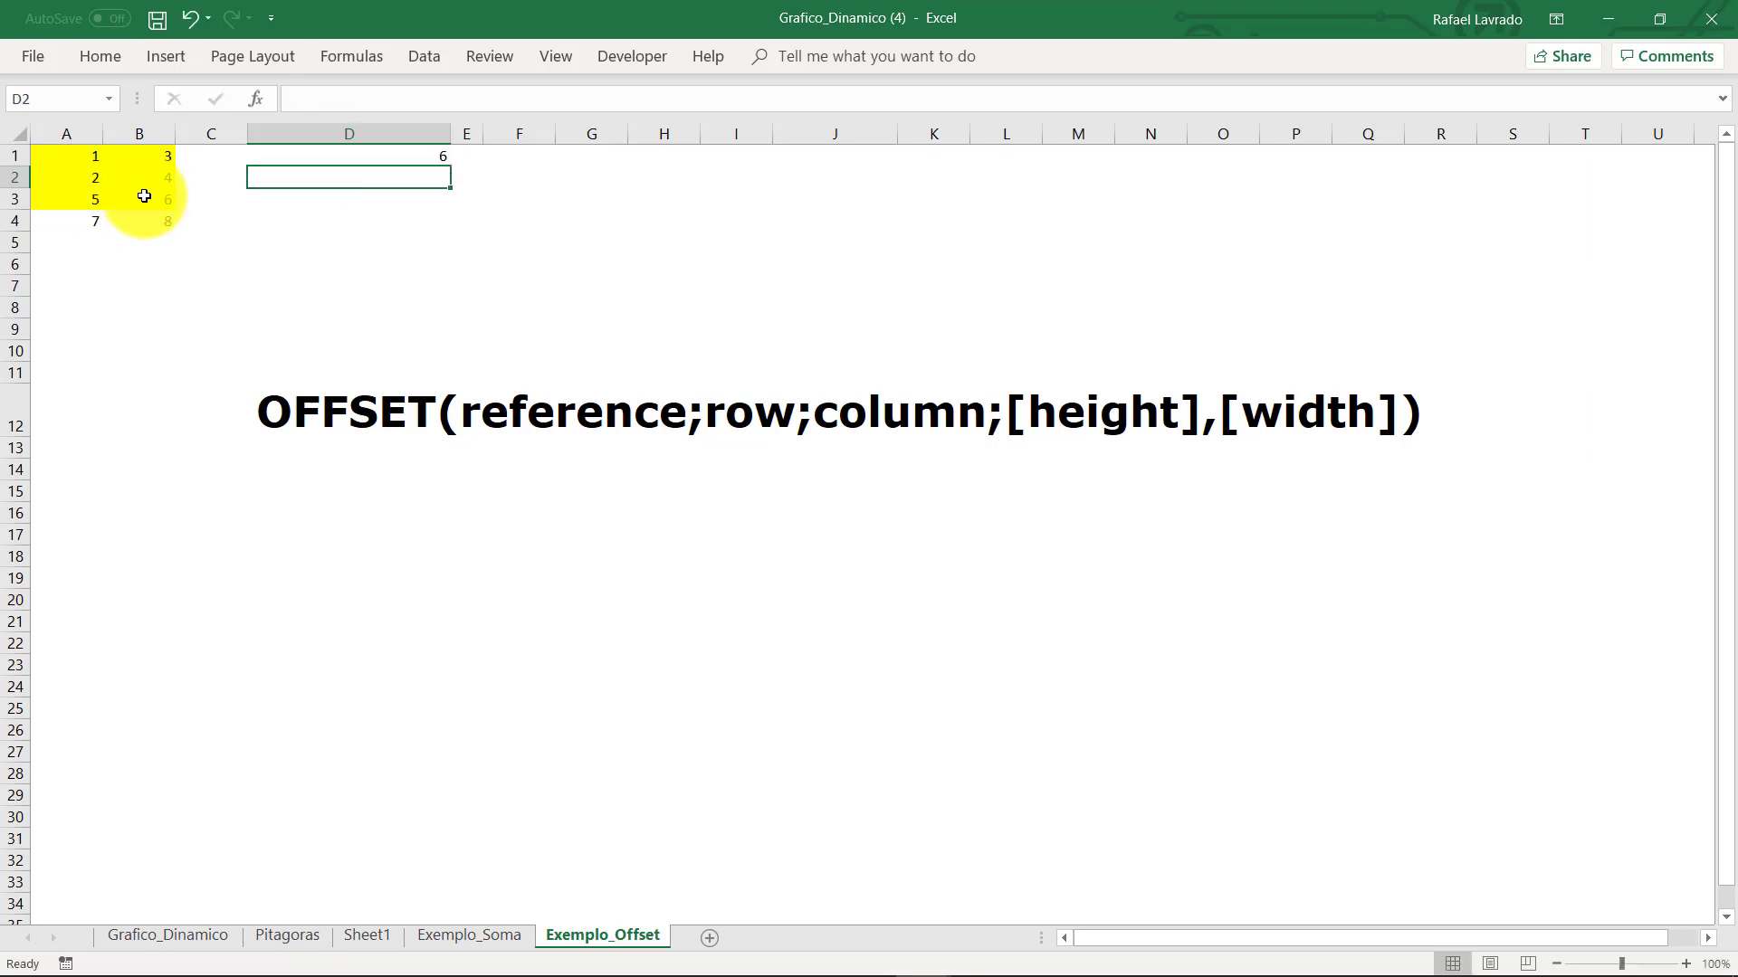
left_click(388, 156)
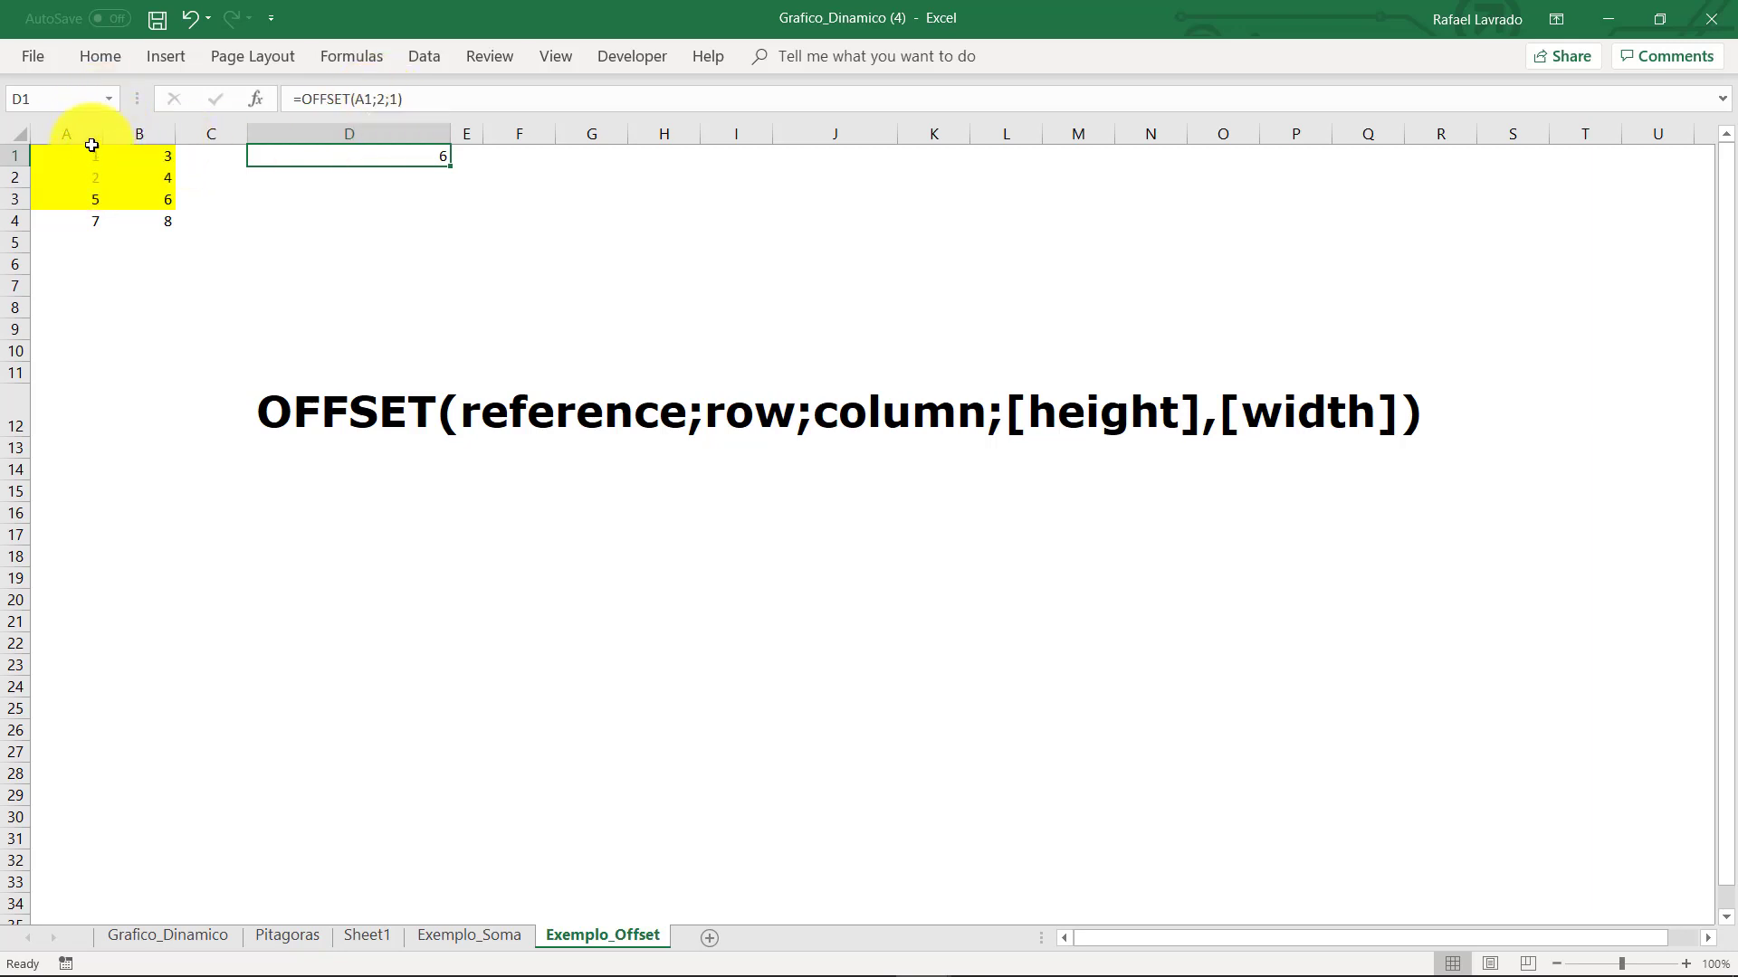
key("Down")
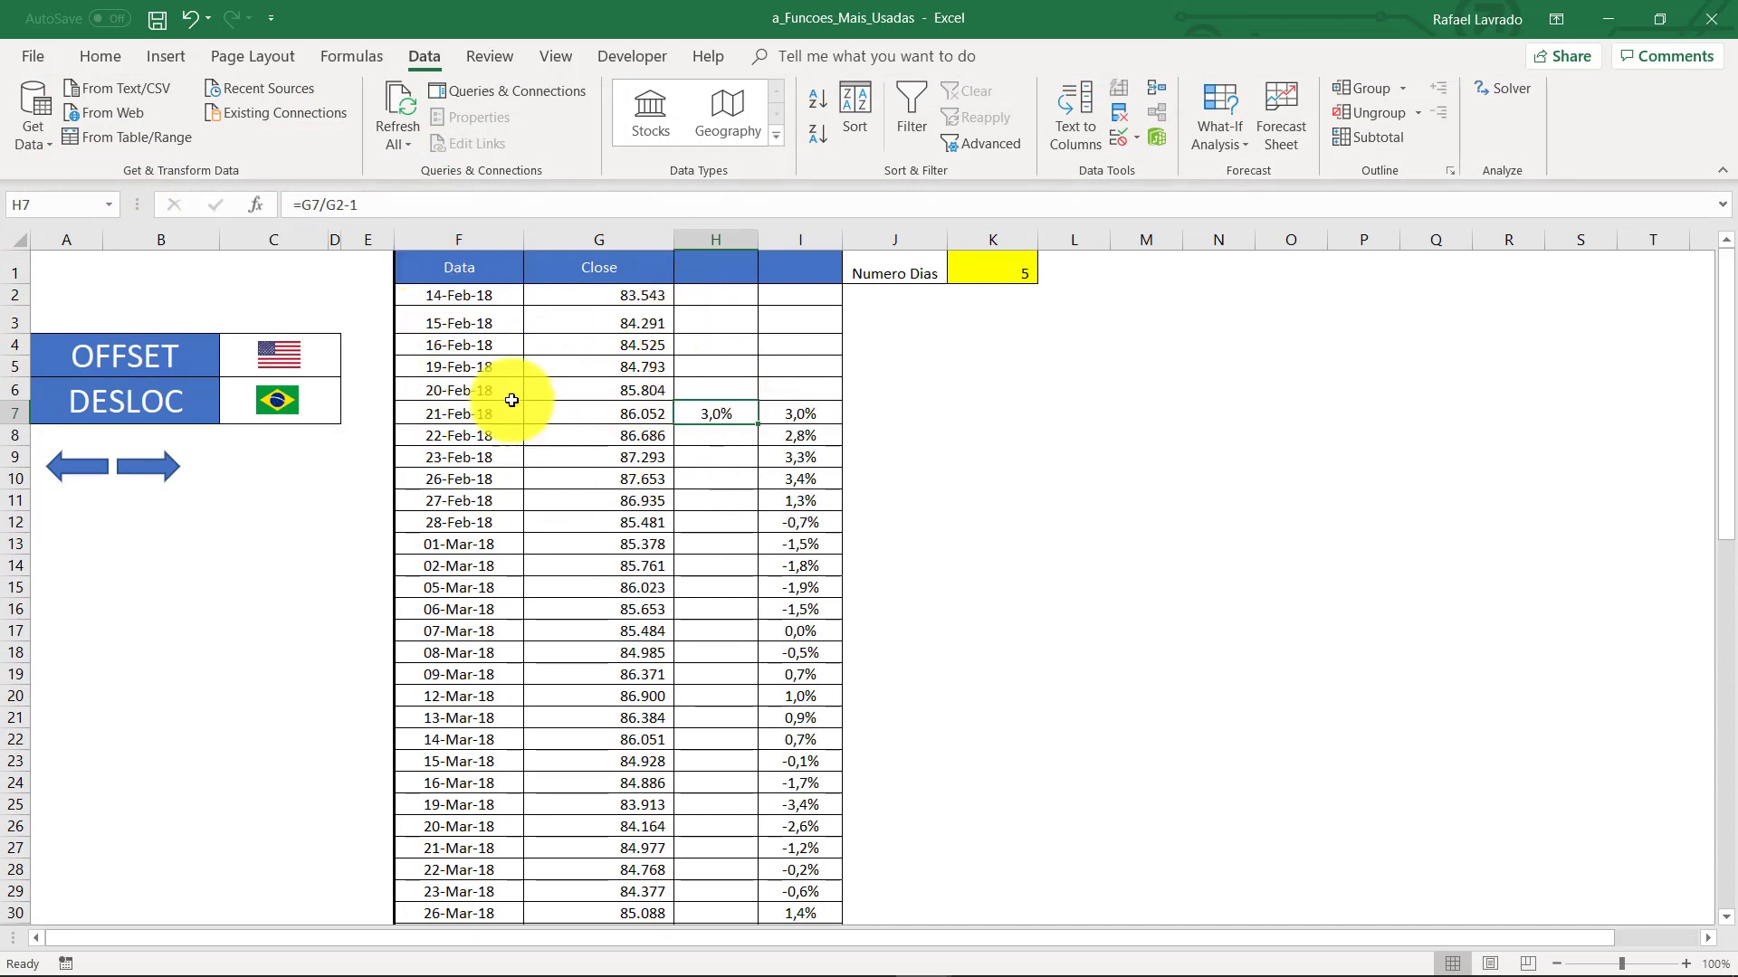
In the a_Funcoes_Mais_Usadas workbook, review H7's formula =G7/G2-1 and fill it down column H
left_click(336, 204)
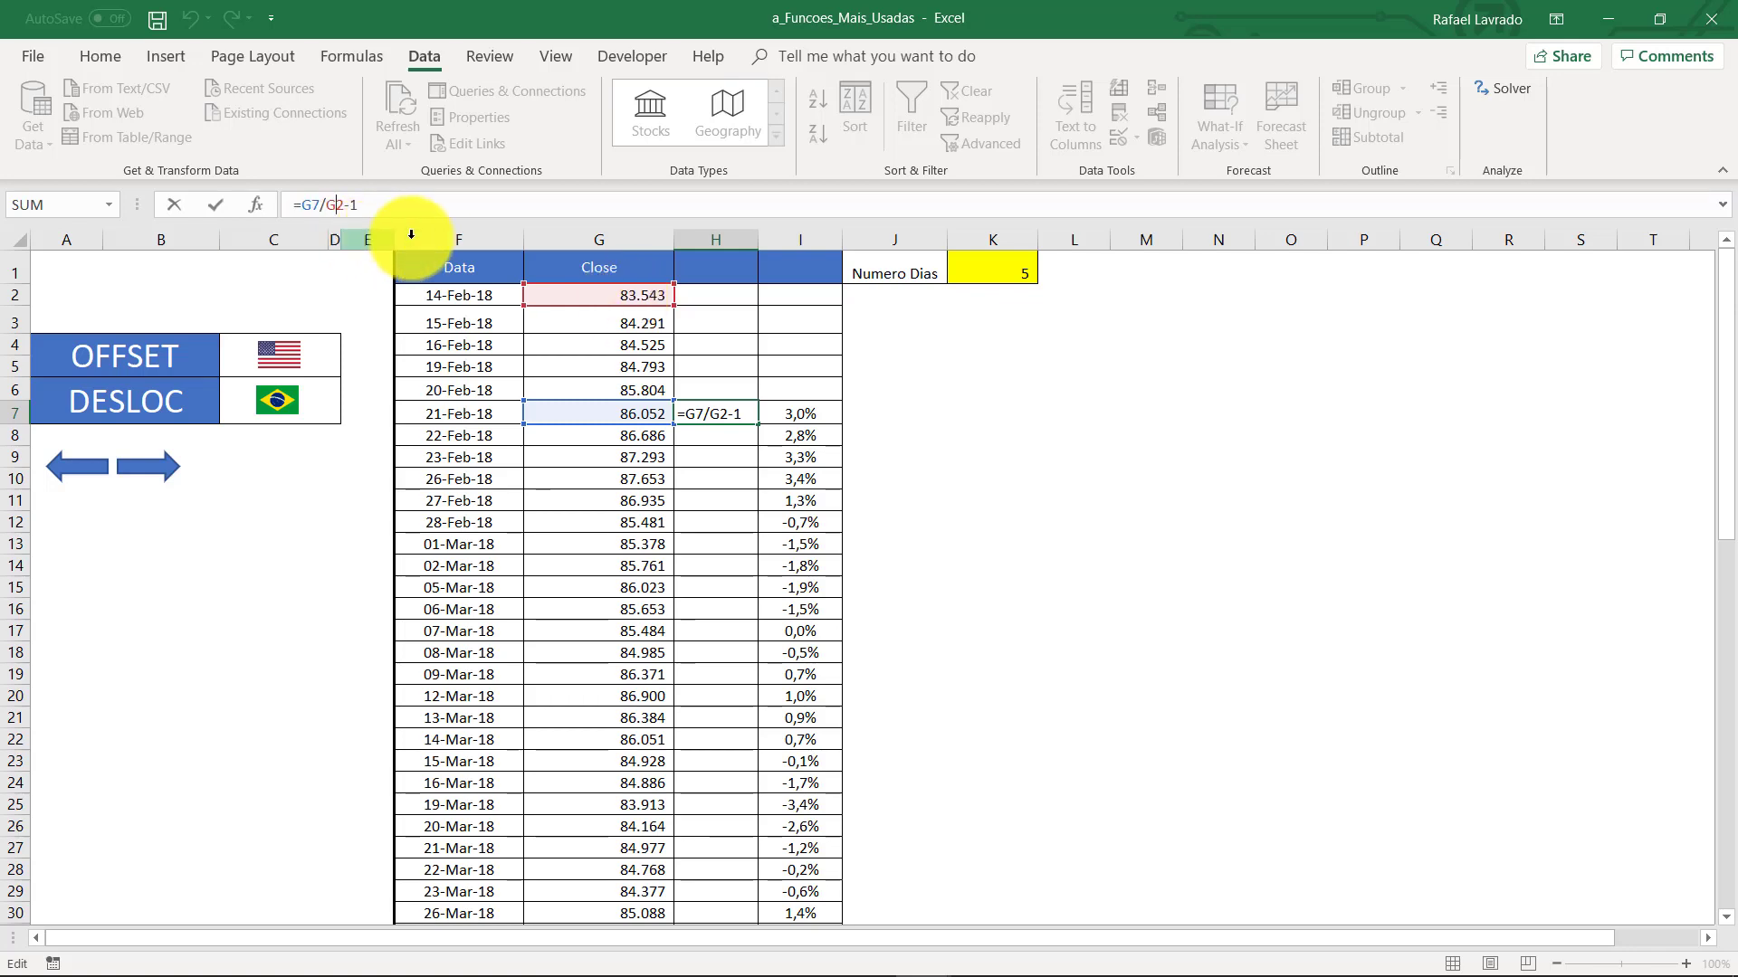
key("Return")
left_click(716, 405)
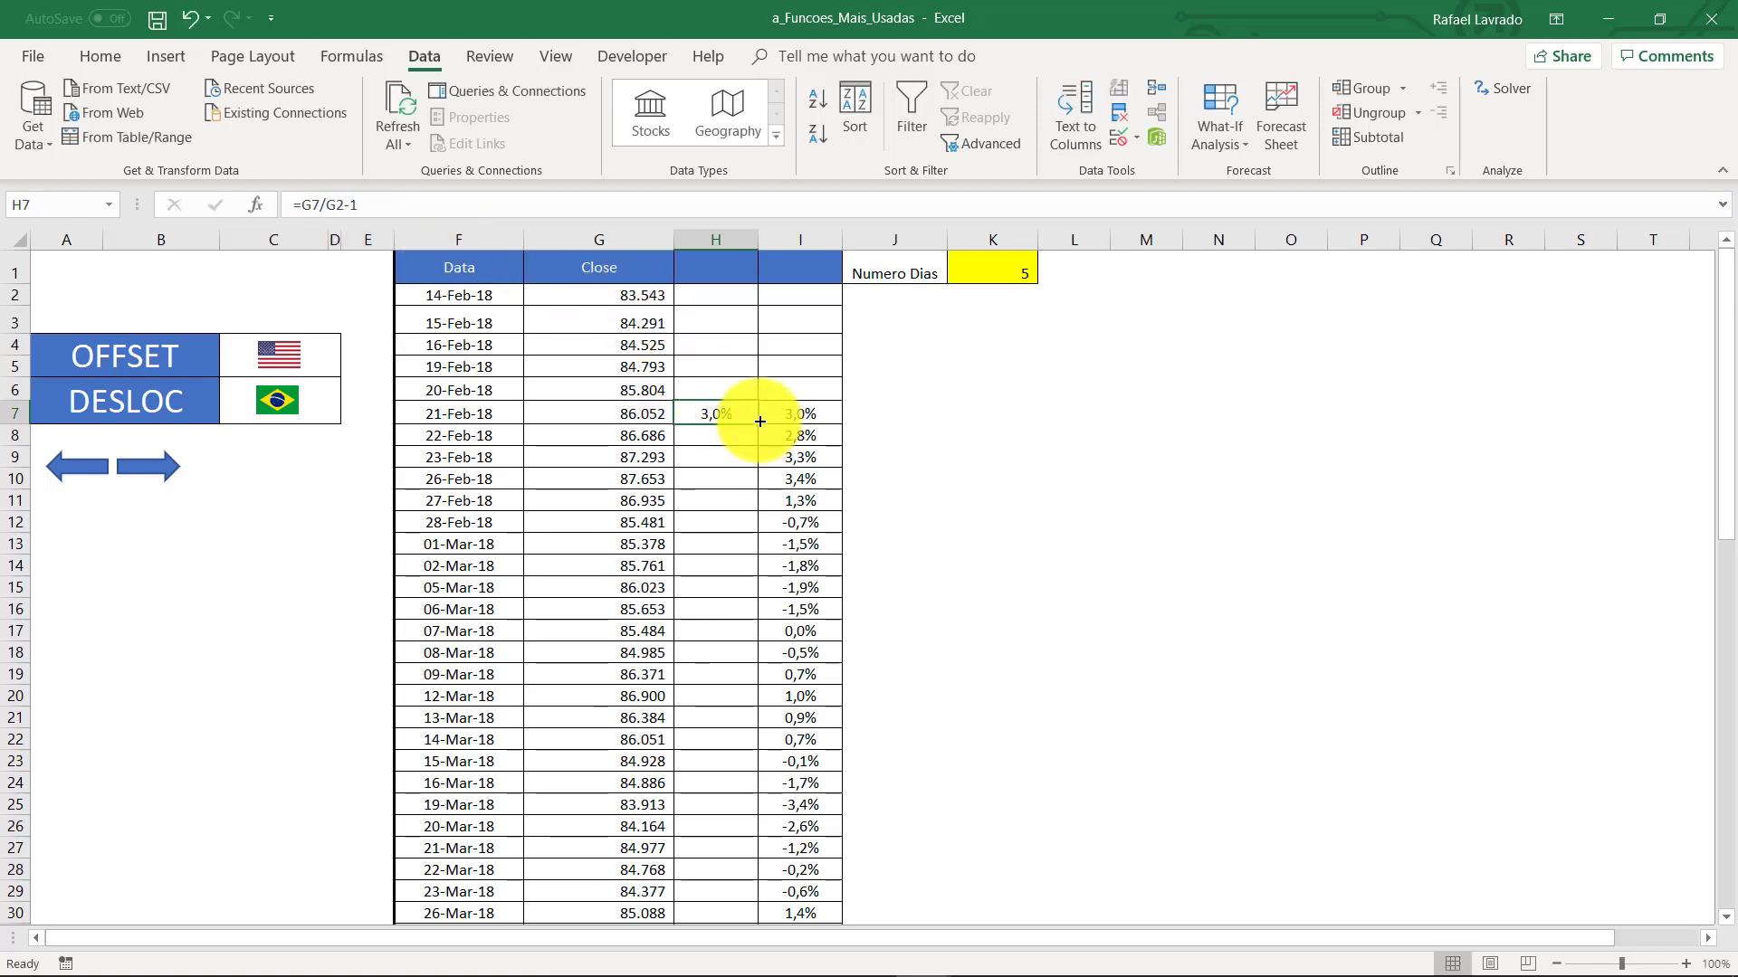
double_click(759, 423)
Check which Close cells the filled-down formula in H8 refers to
left_click(730, 434)
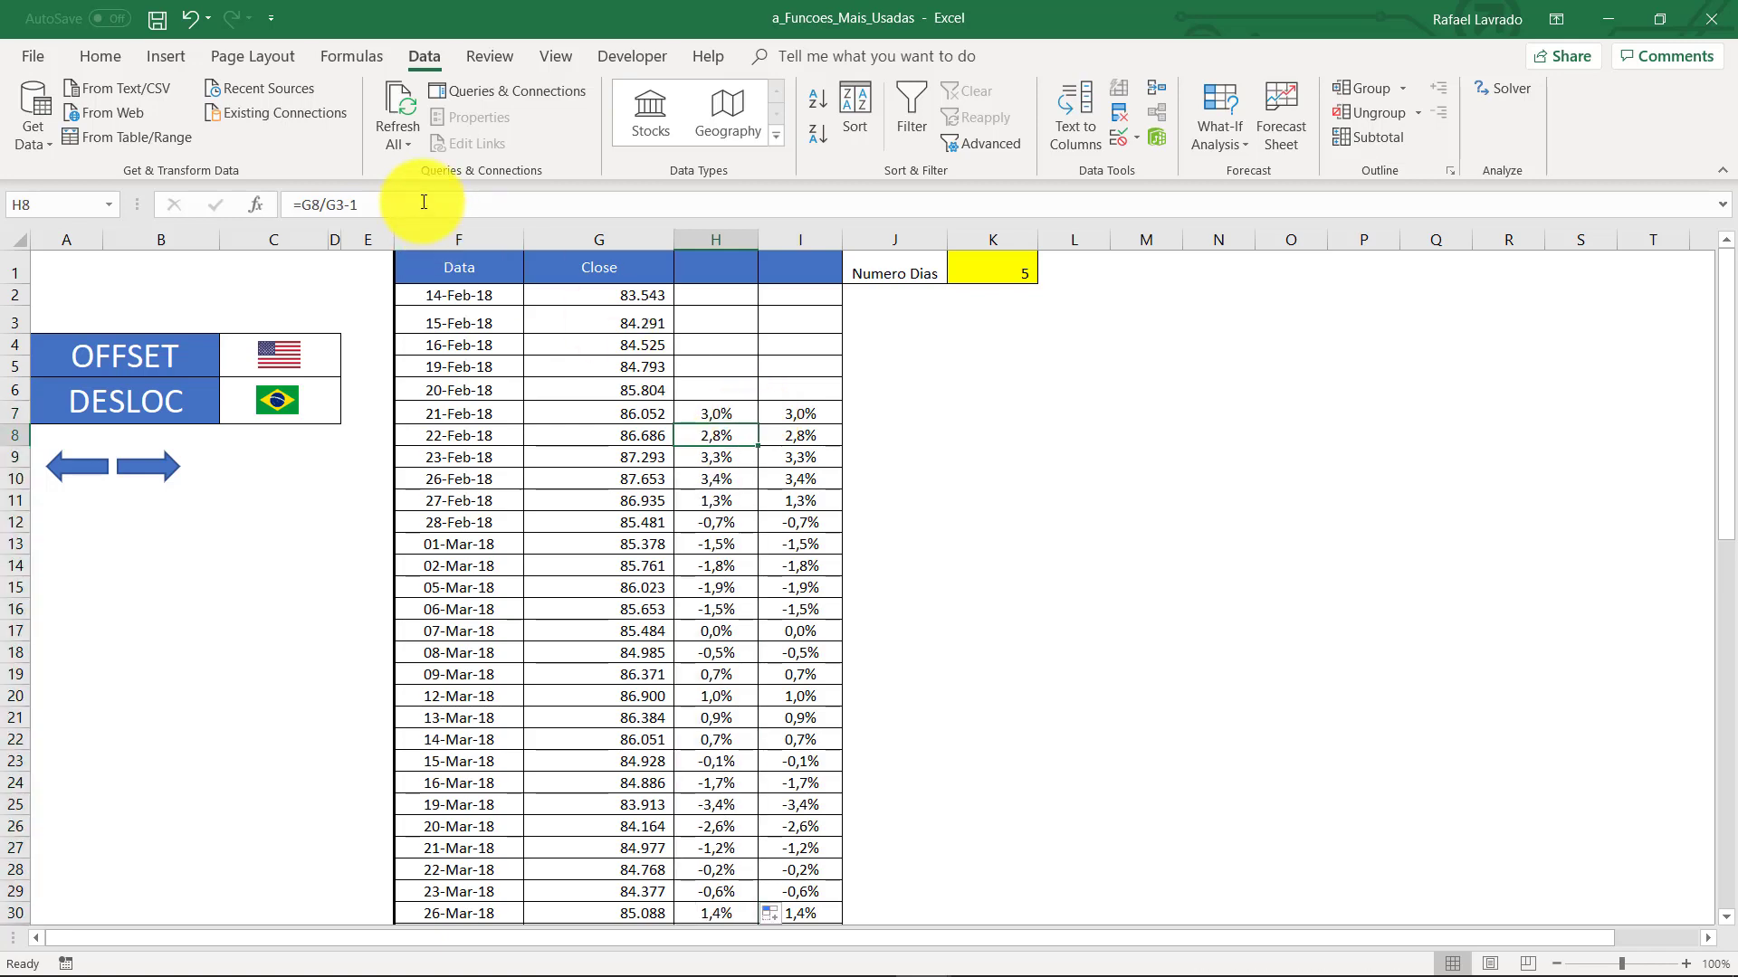
key("F2")
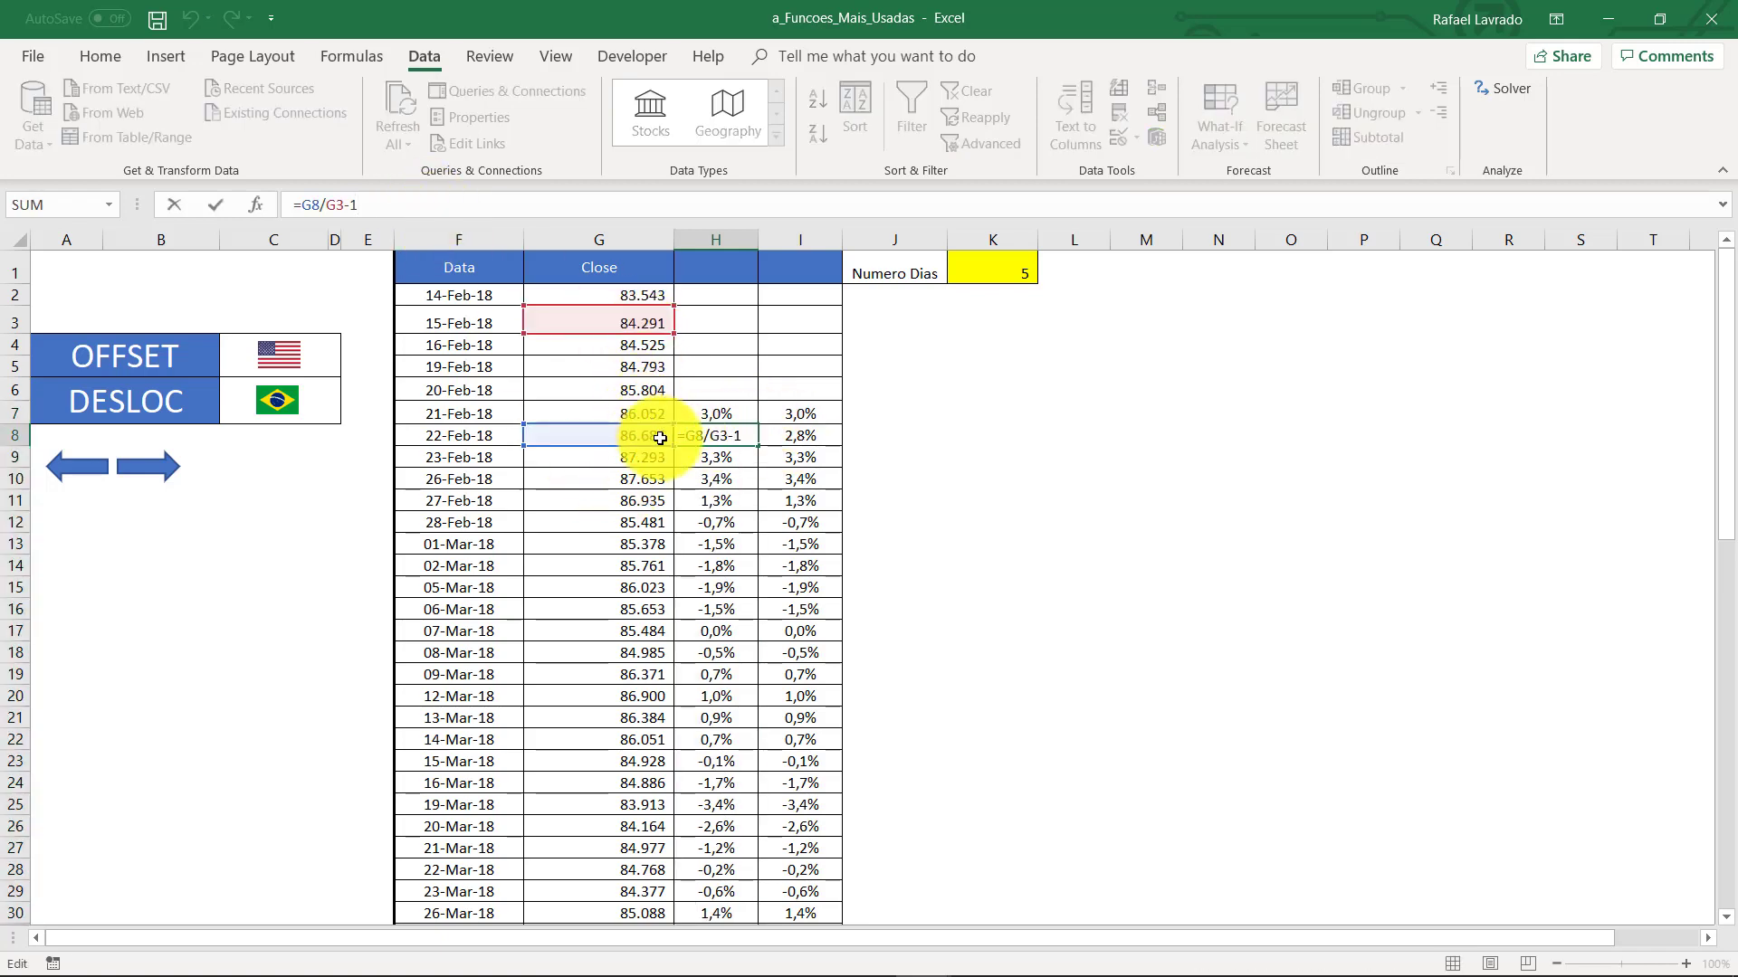
left_click(720, 457)
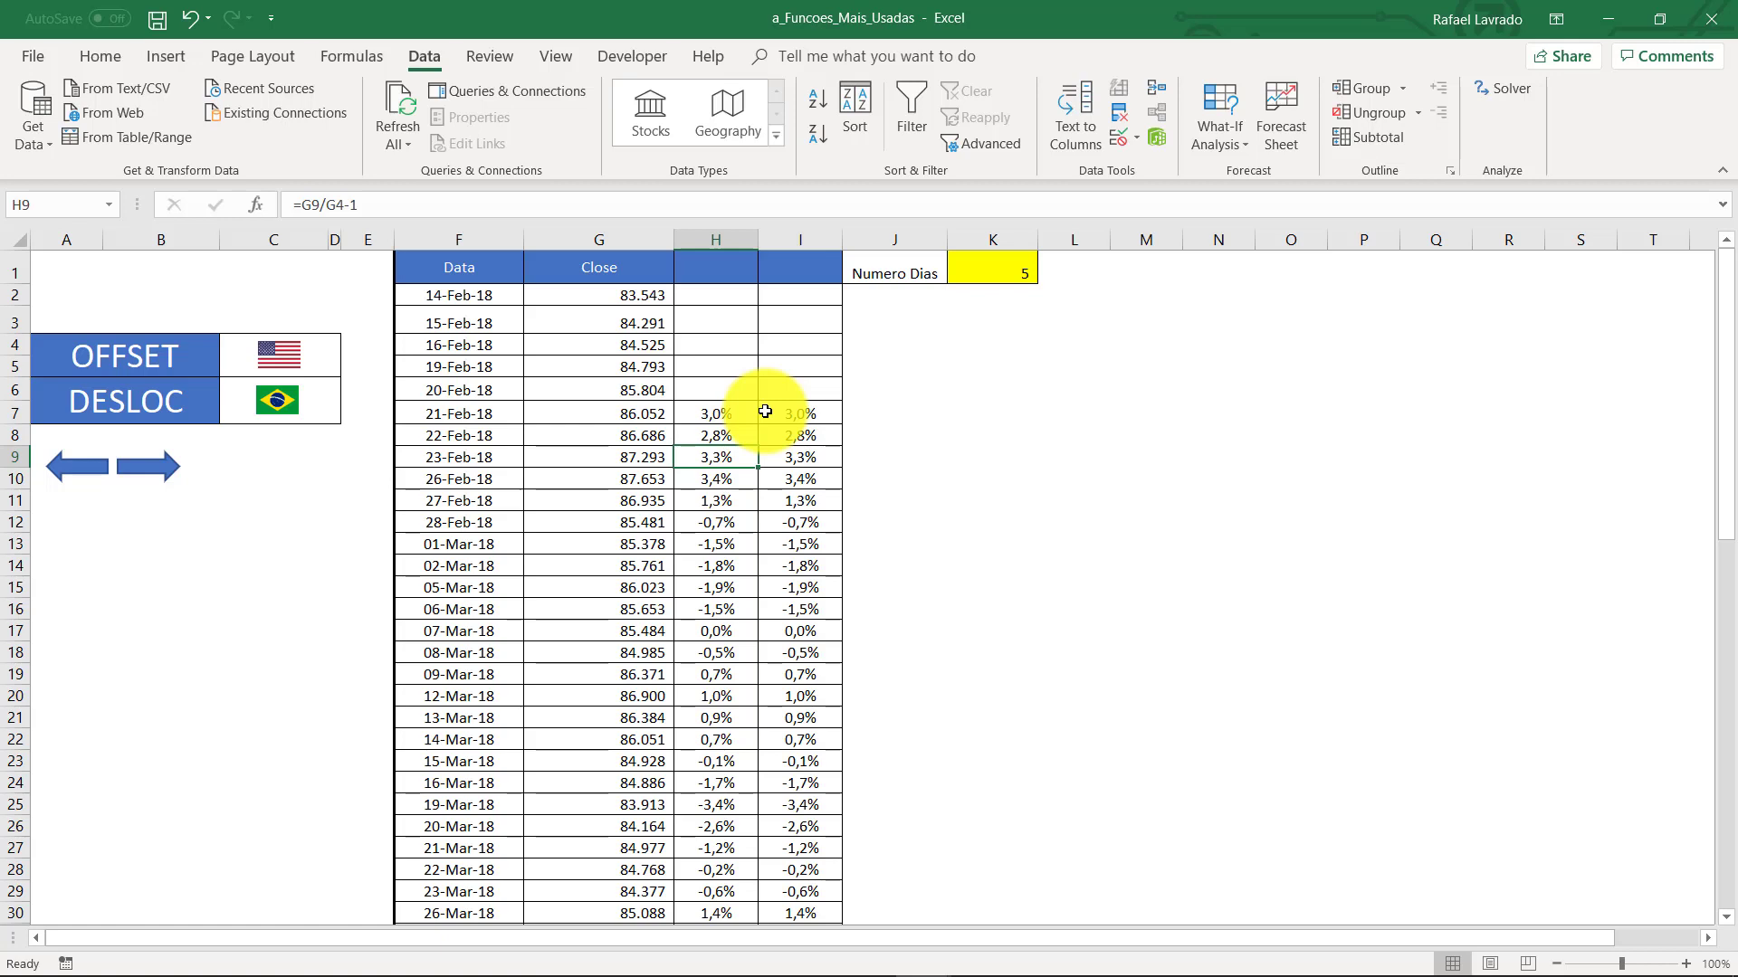
Change H7's formula to =G7/G3-1 by moving its G2 reference to G3, and fill it down column H
left_click(697, 413)
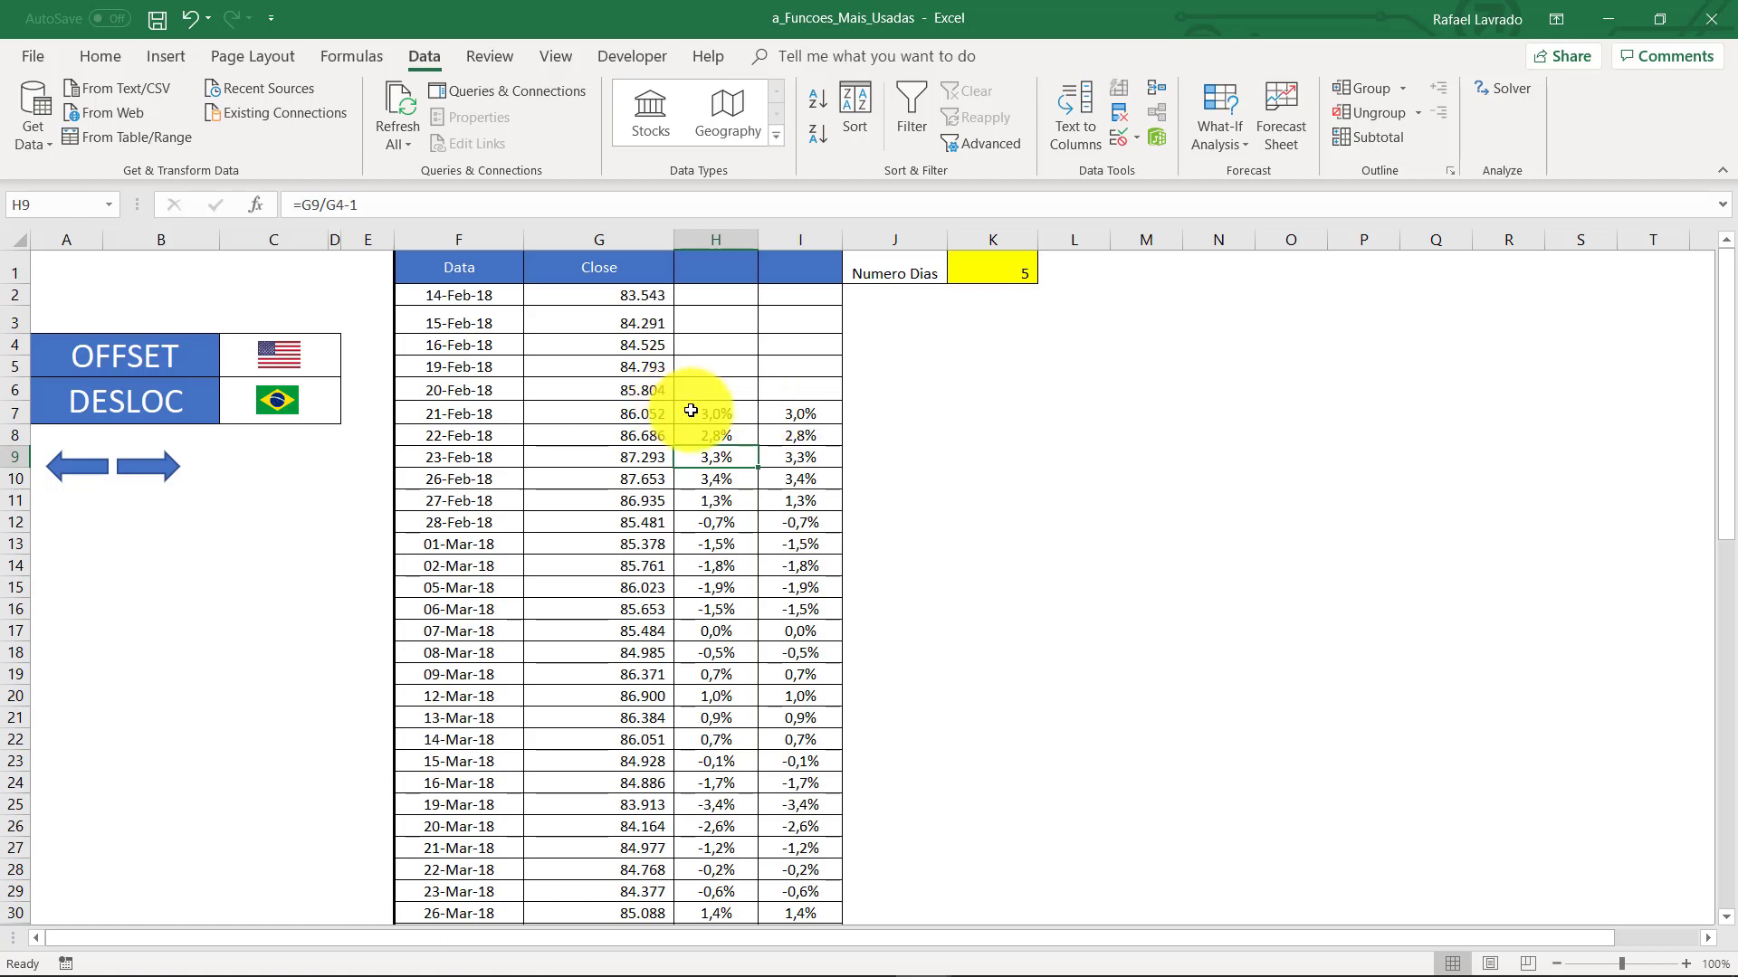
left_click(375, 206)
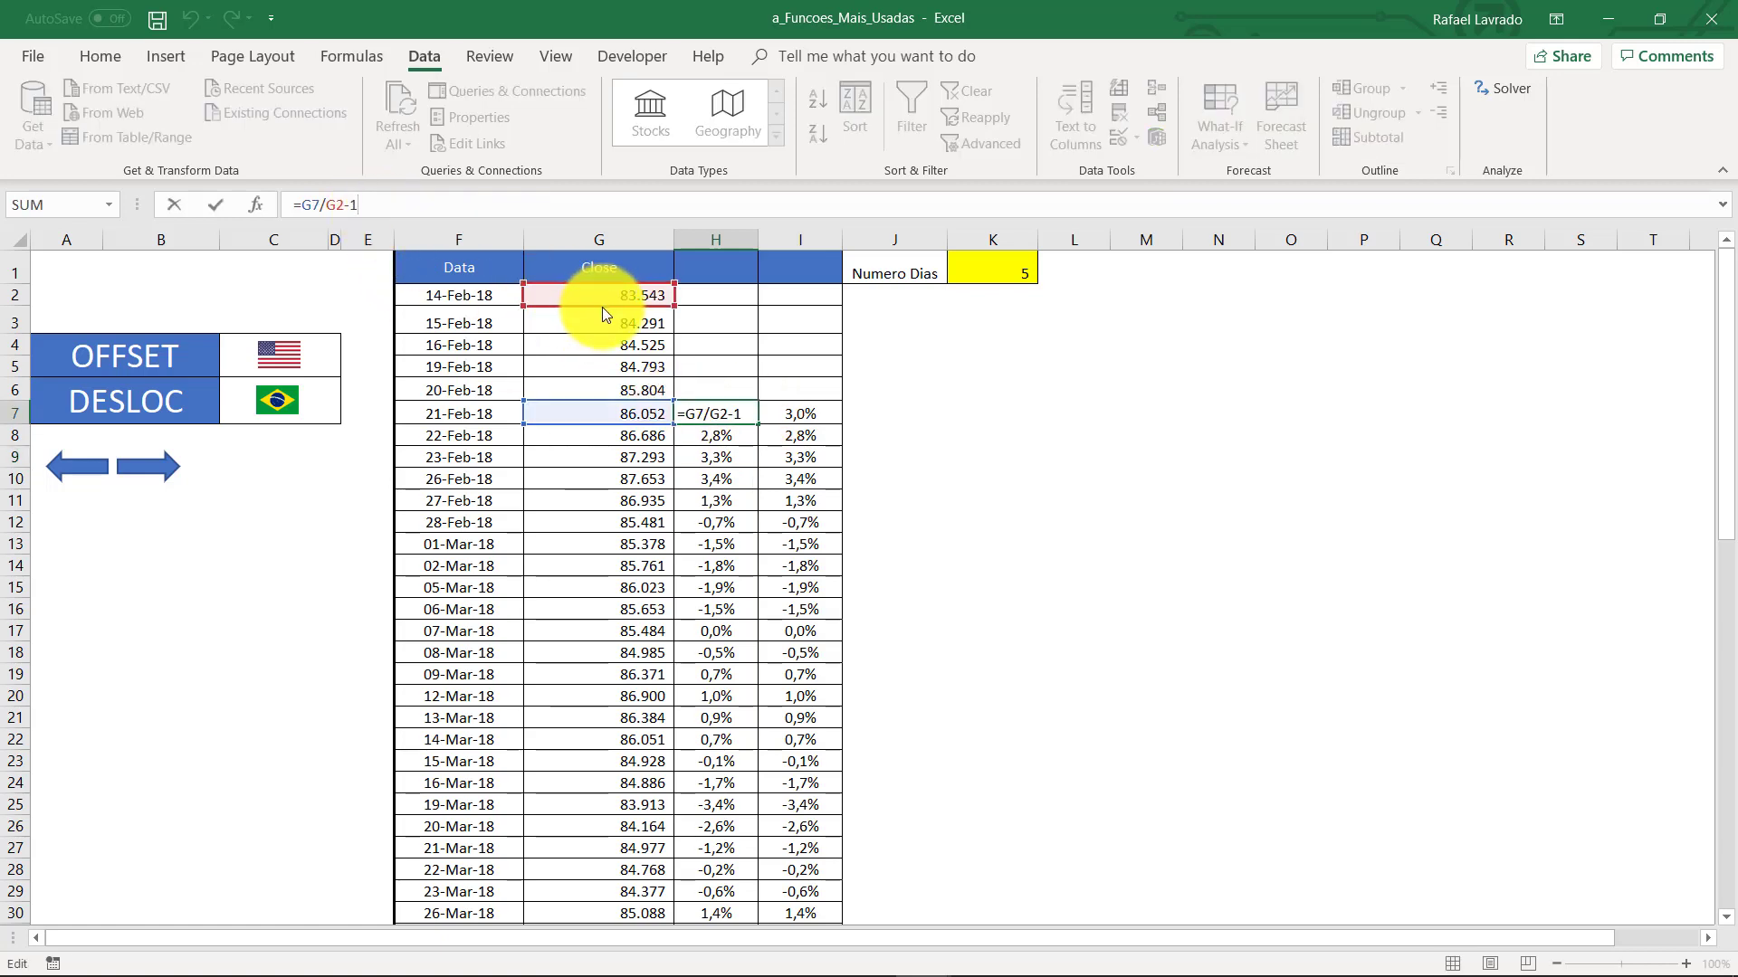
left_click_drag(598, 309, 598, 330)
key("ctrl+Return")
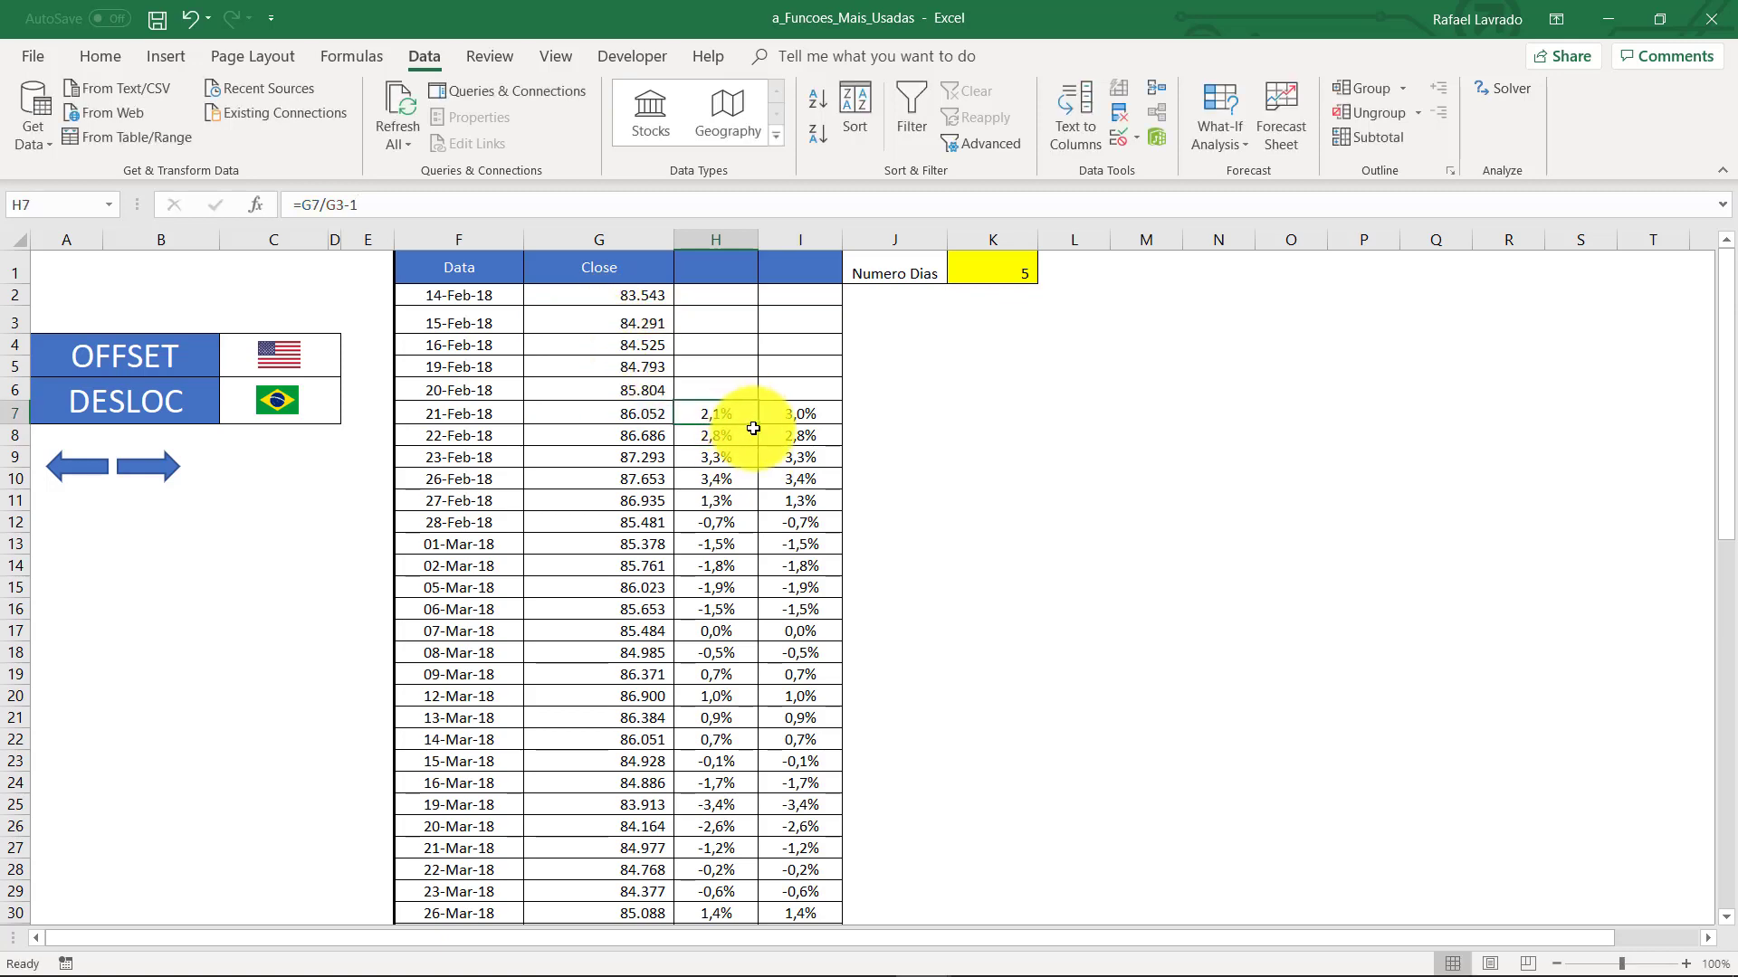
double_click(757, 426)
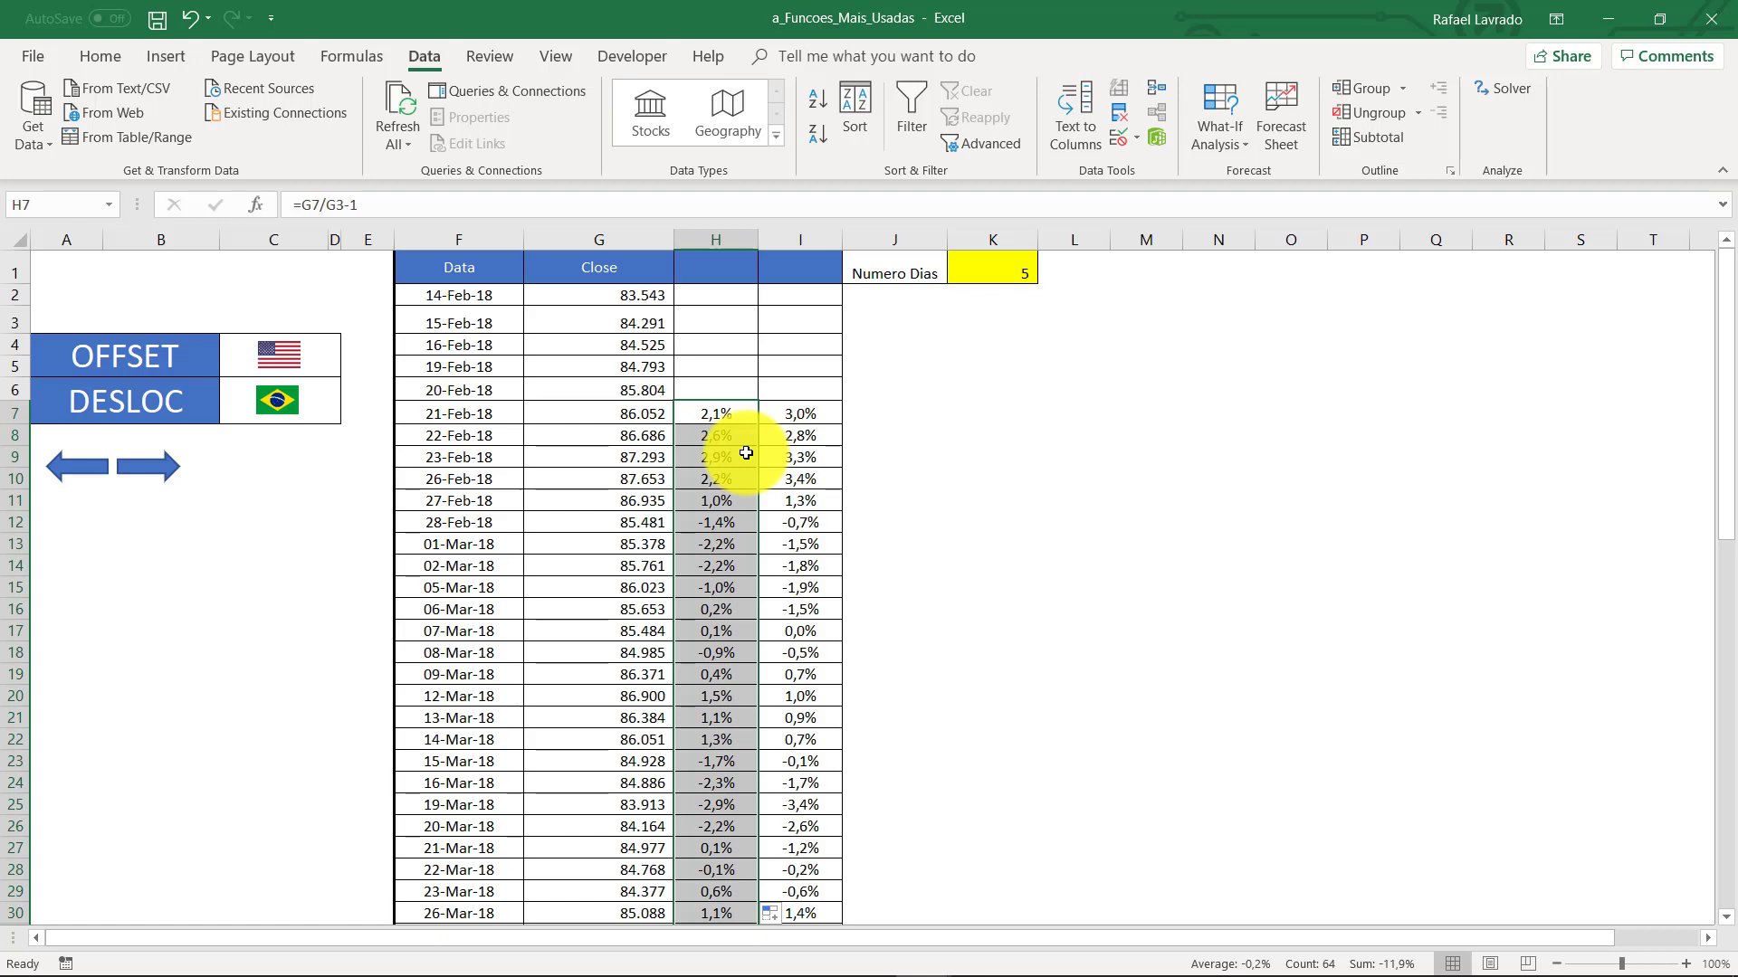
Examine the OFFSET formula in I7 and the cells it references, including the day count in K1
left_click(795, 418)
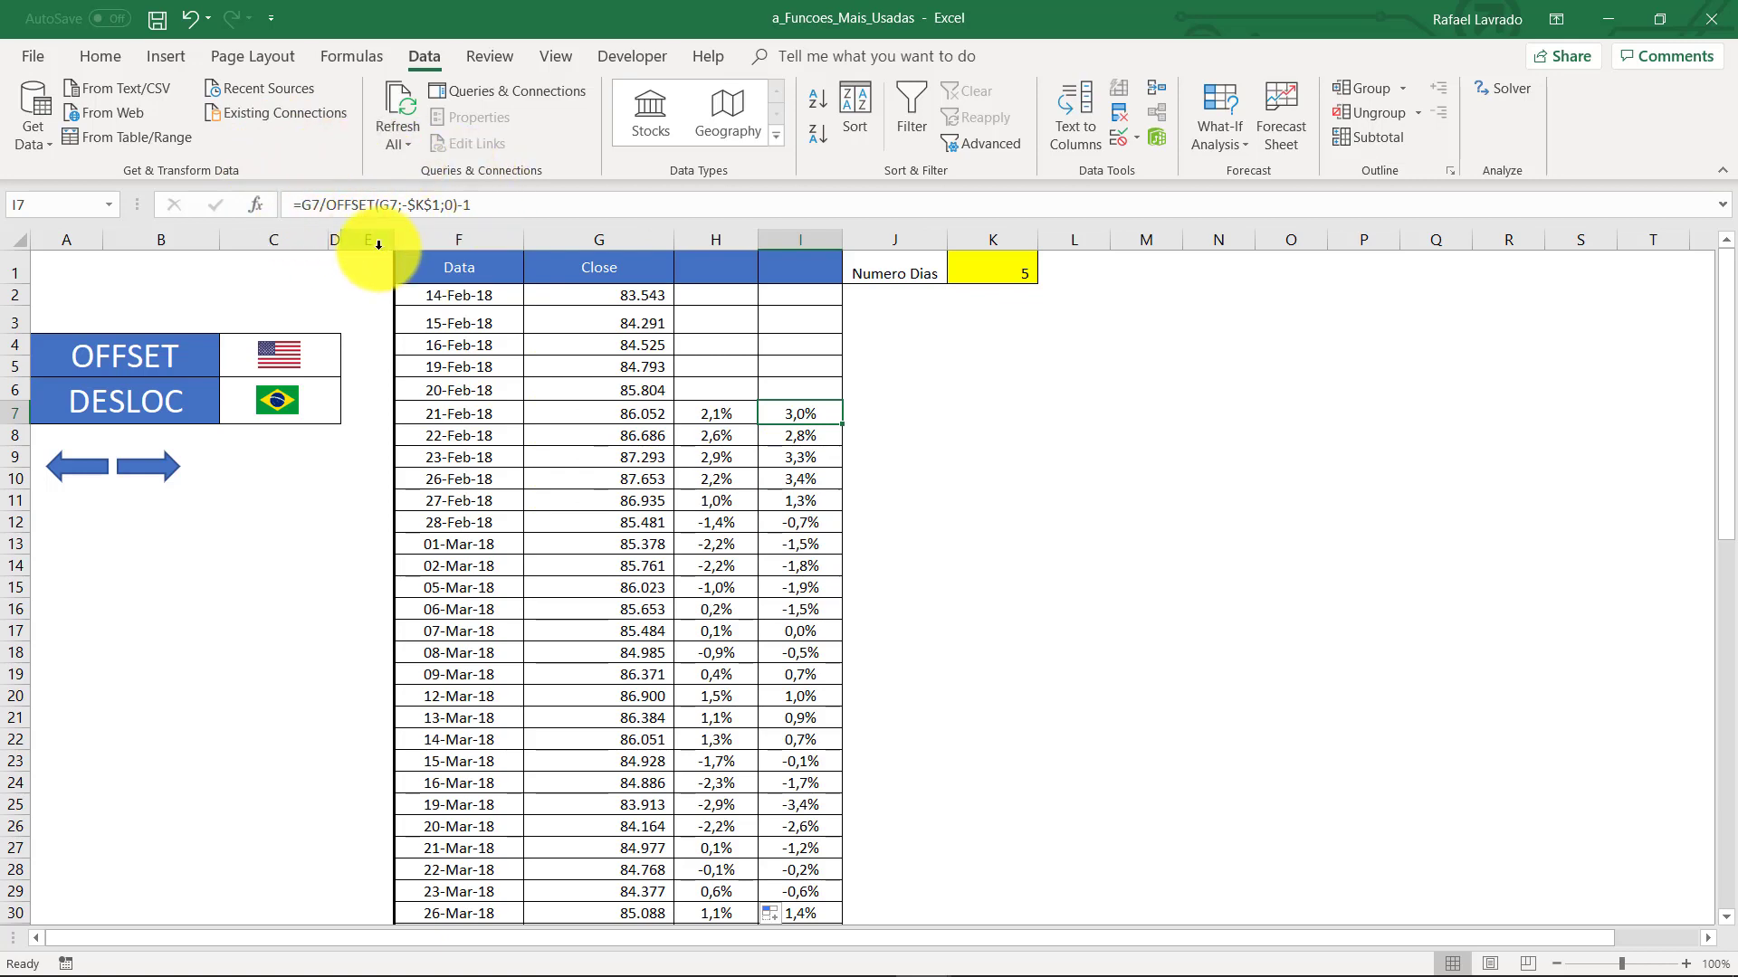
left_click(311, 205)
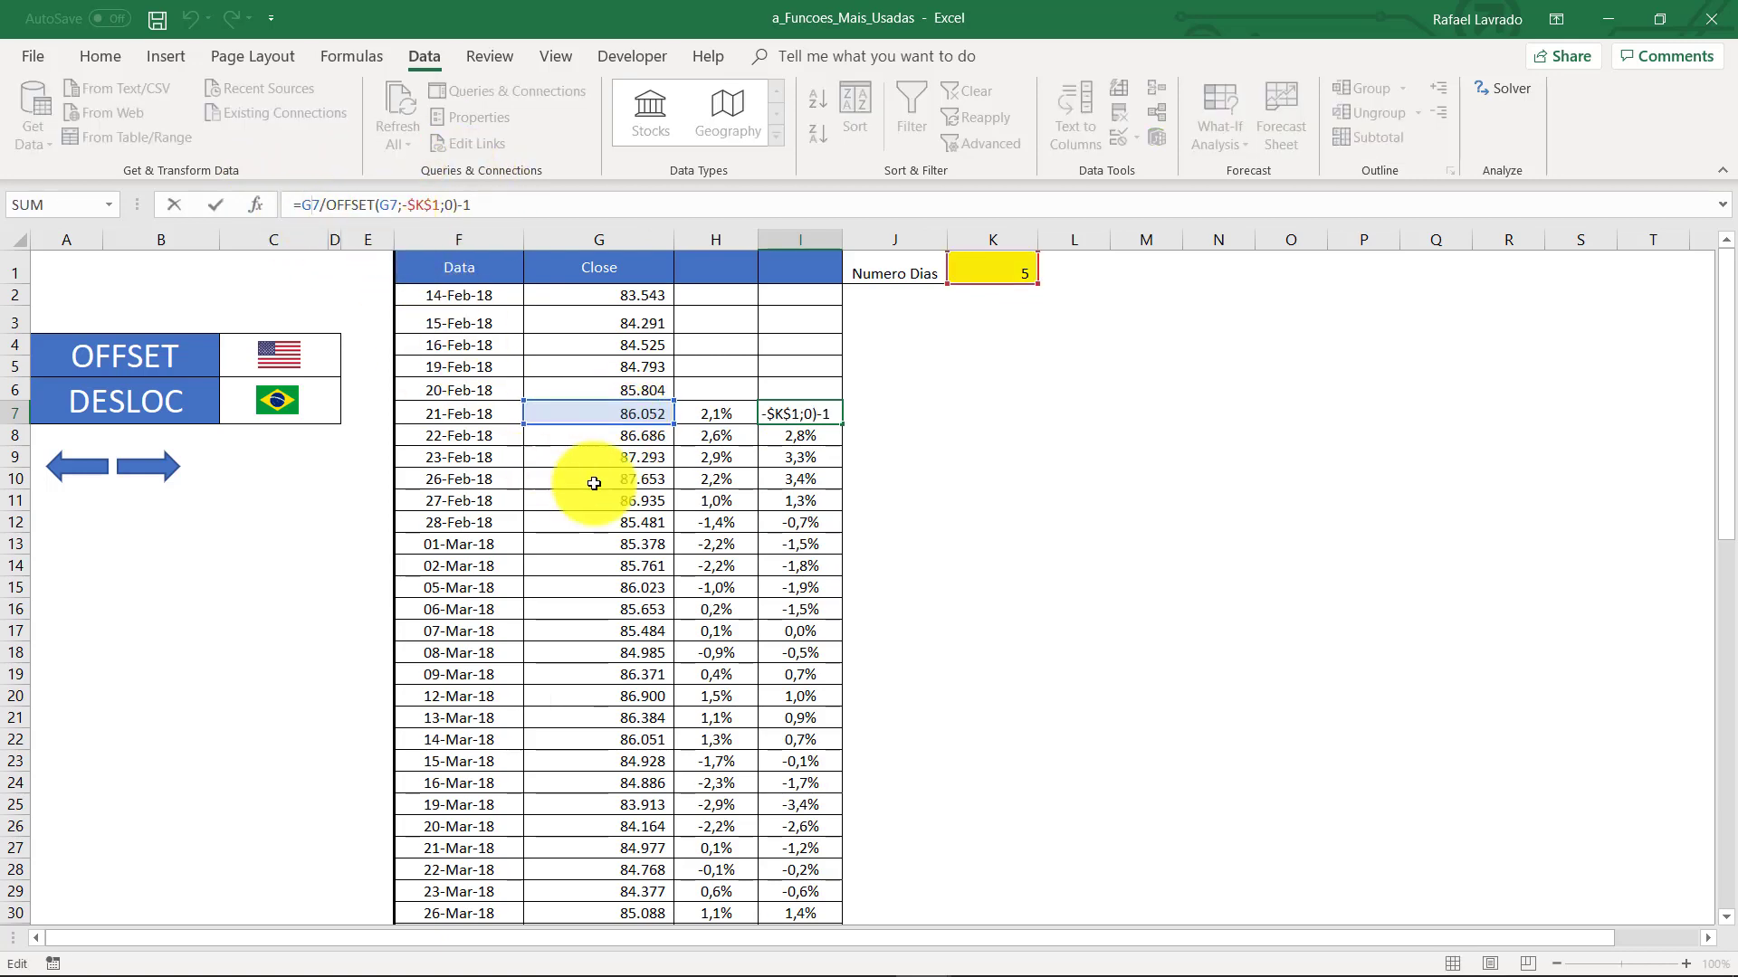
key("ctrl+Return")
Set the Numero Dias value in K1 to 4
left_click(1005, 274)
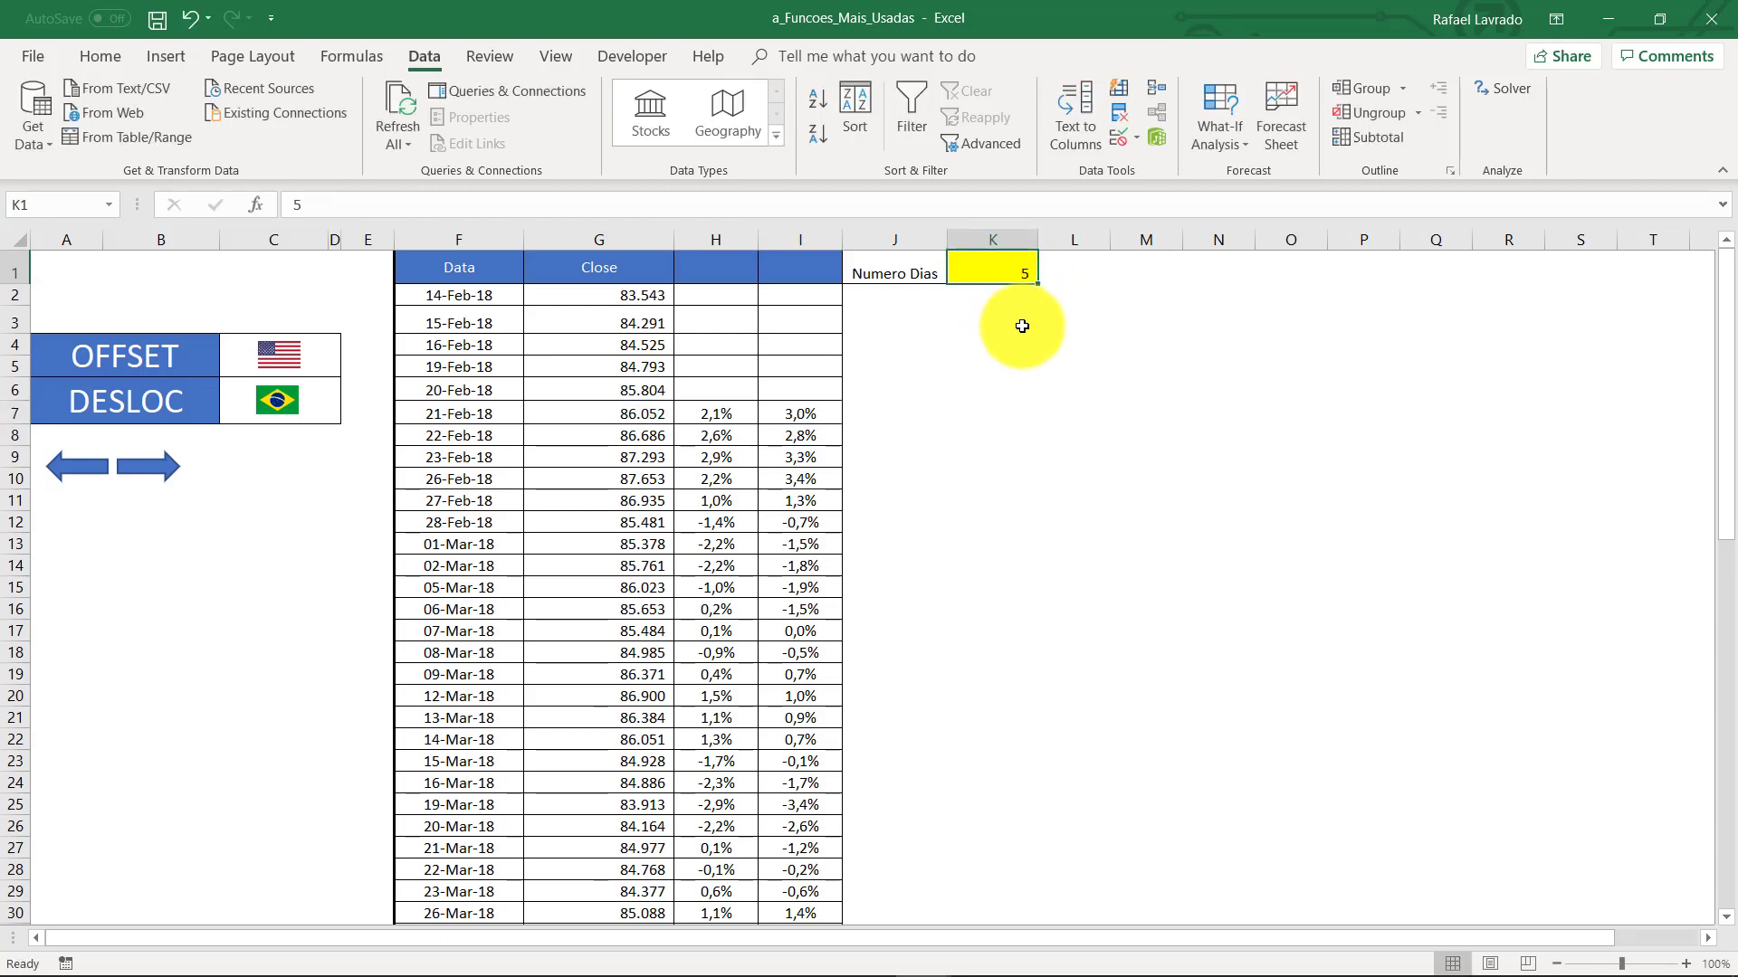
type("4")
key("Return")
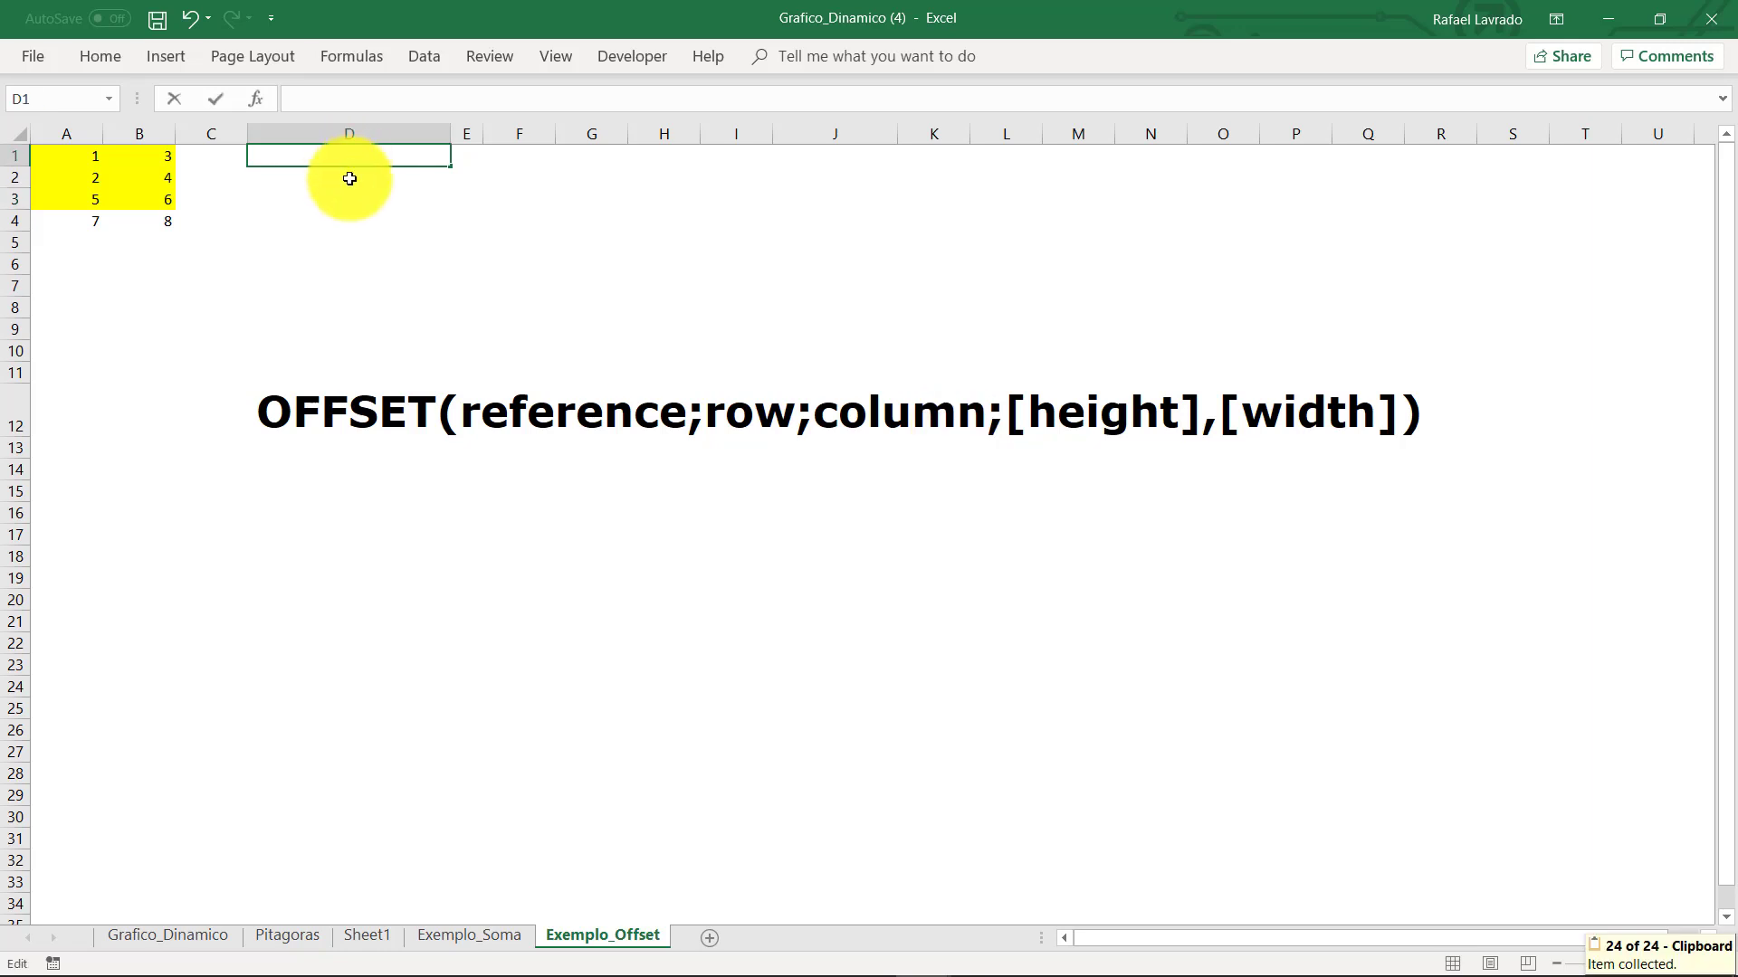
In cell D3 of the Exemplo_Offset sheet, enter =OFFSET(A1;2;1) and rework it into =OFFSET(A1;0;0;3)
left_click(354, 201)
left_click(371, 104)
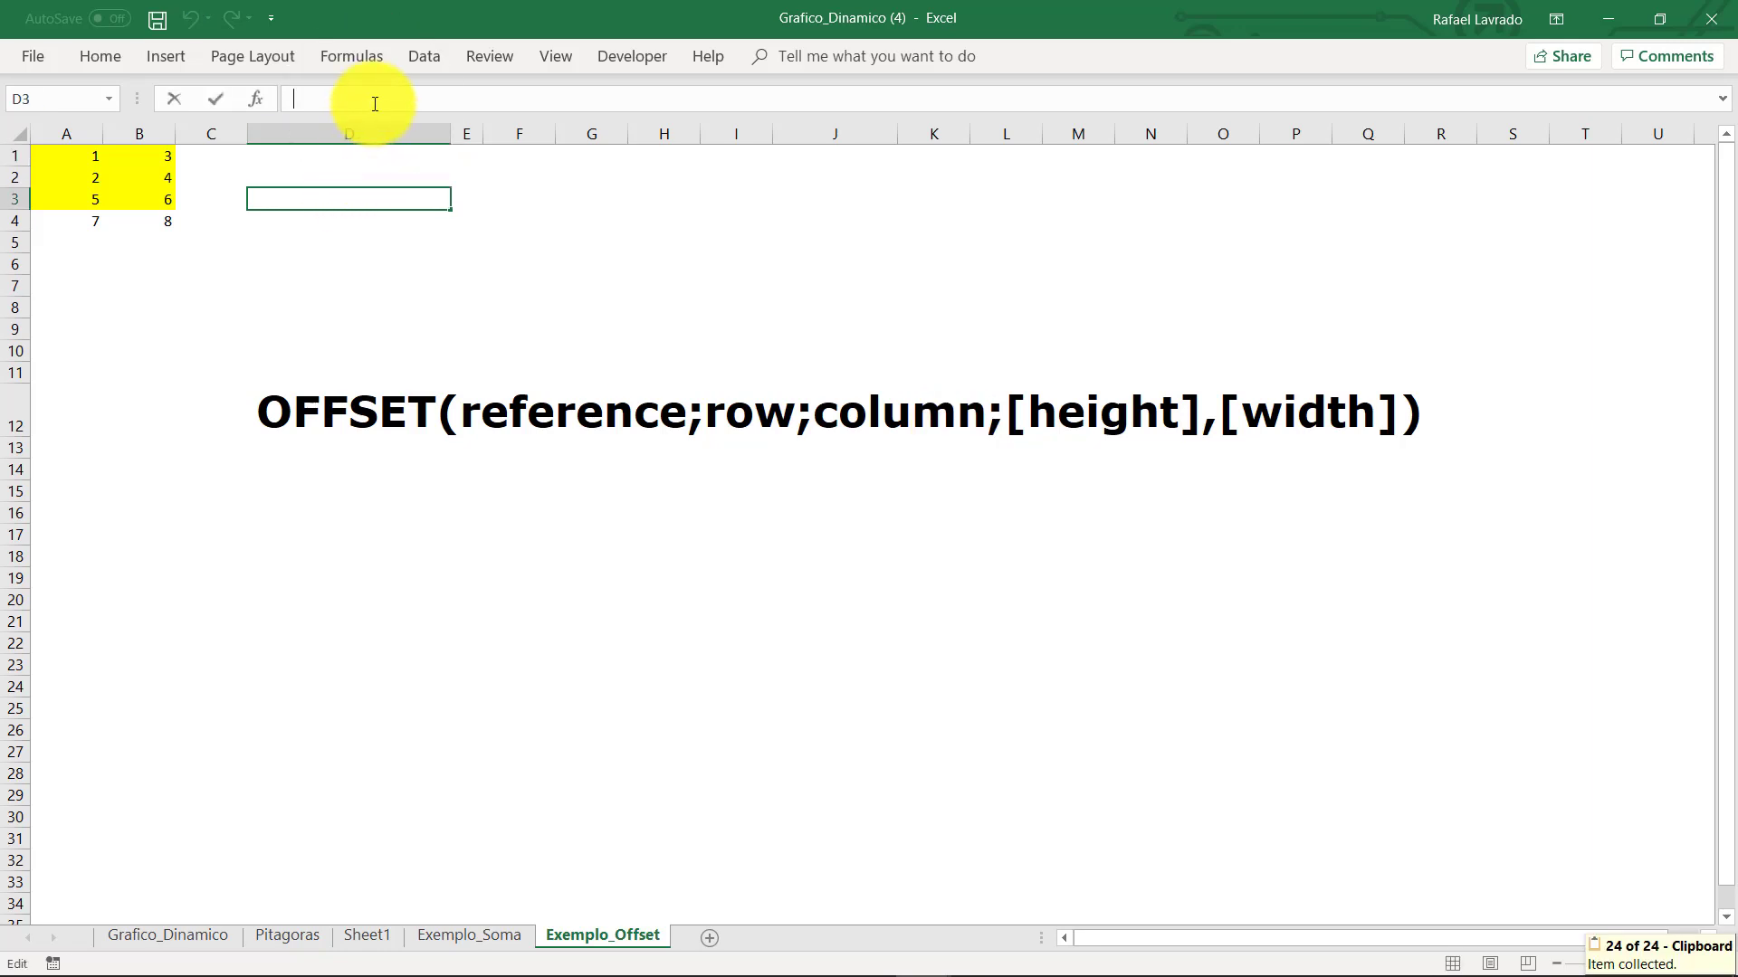
type("=OFFSET(A1;2;1)")
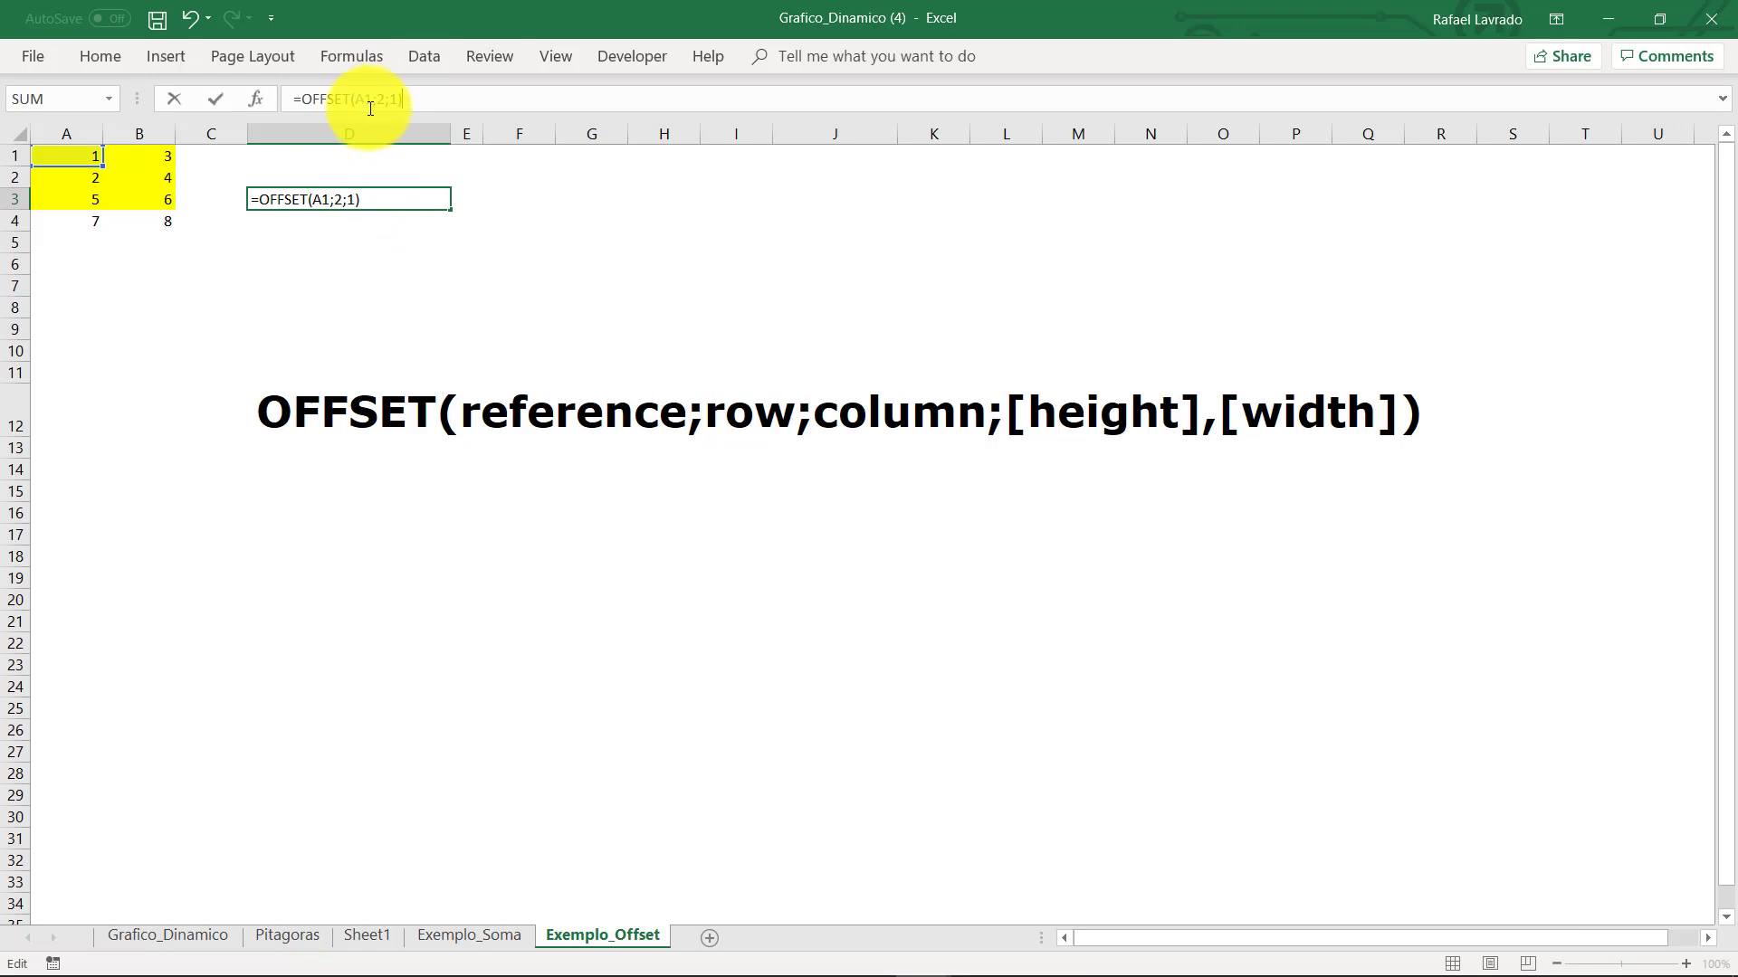
double_click(380, 99)
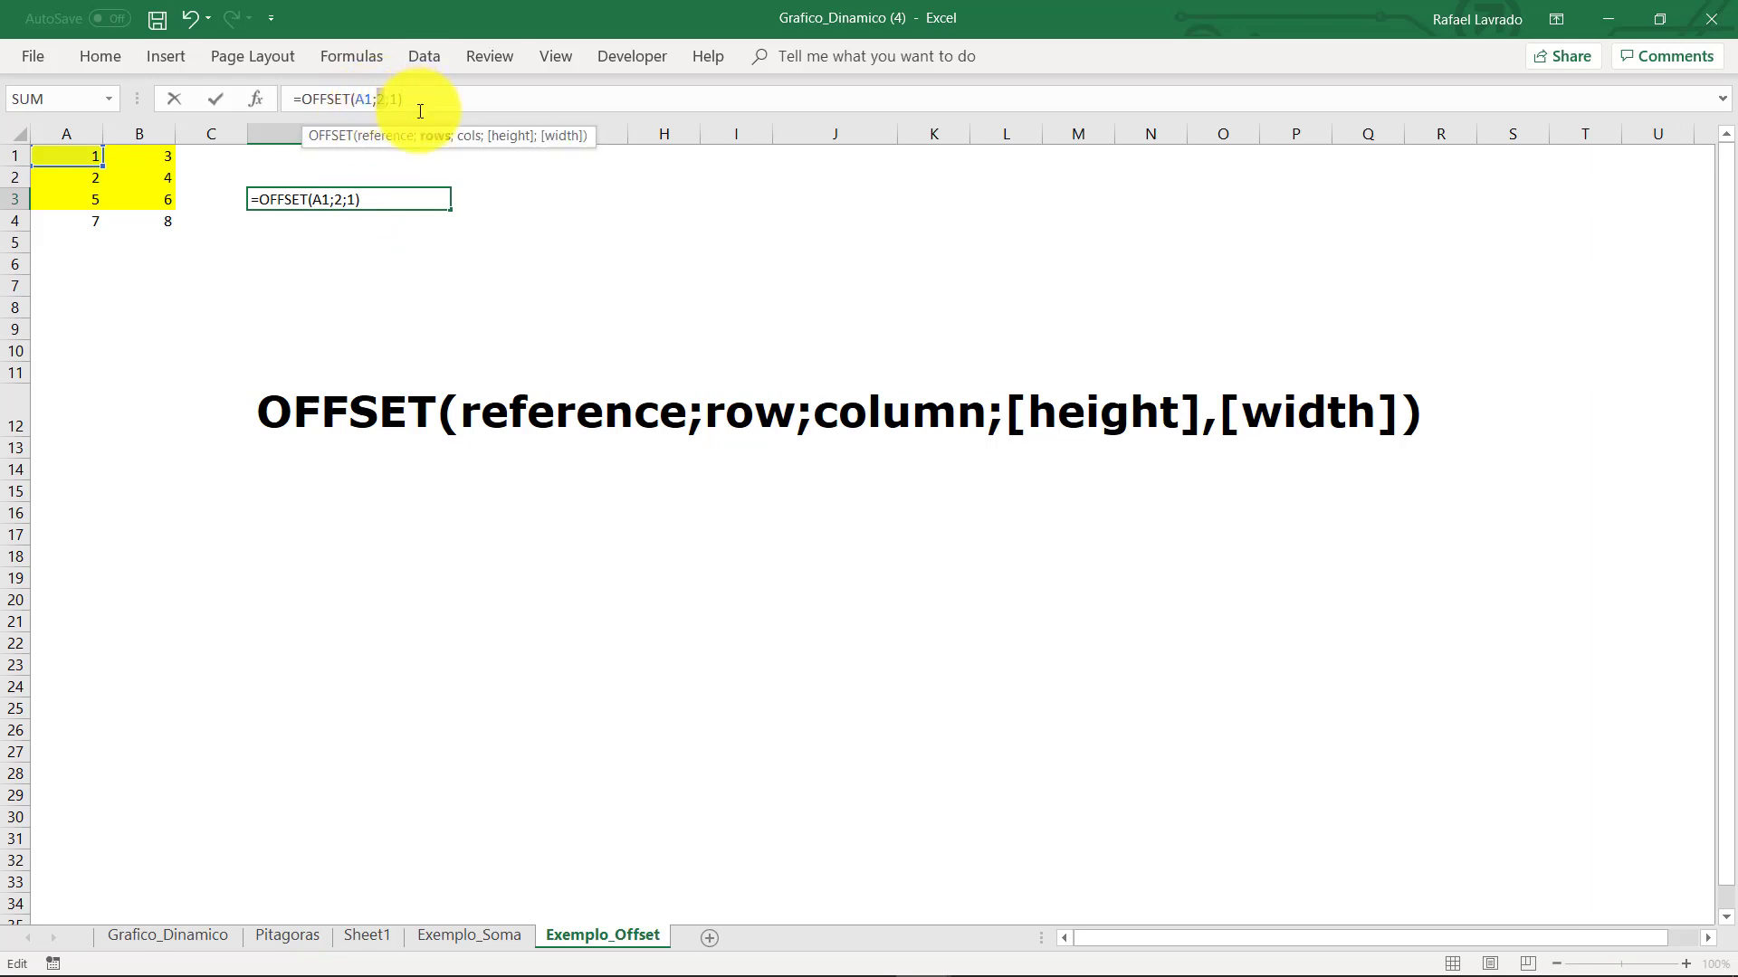
type("0")
double_click(395, 100)
type("0")
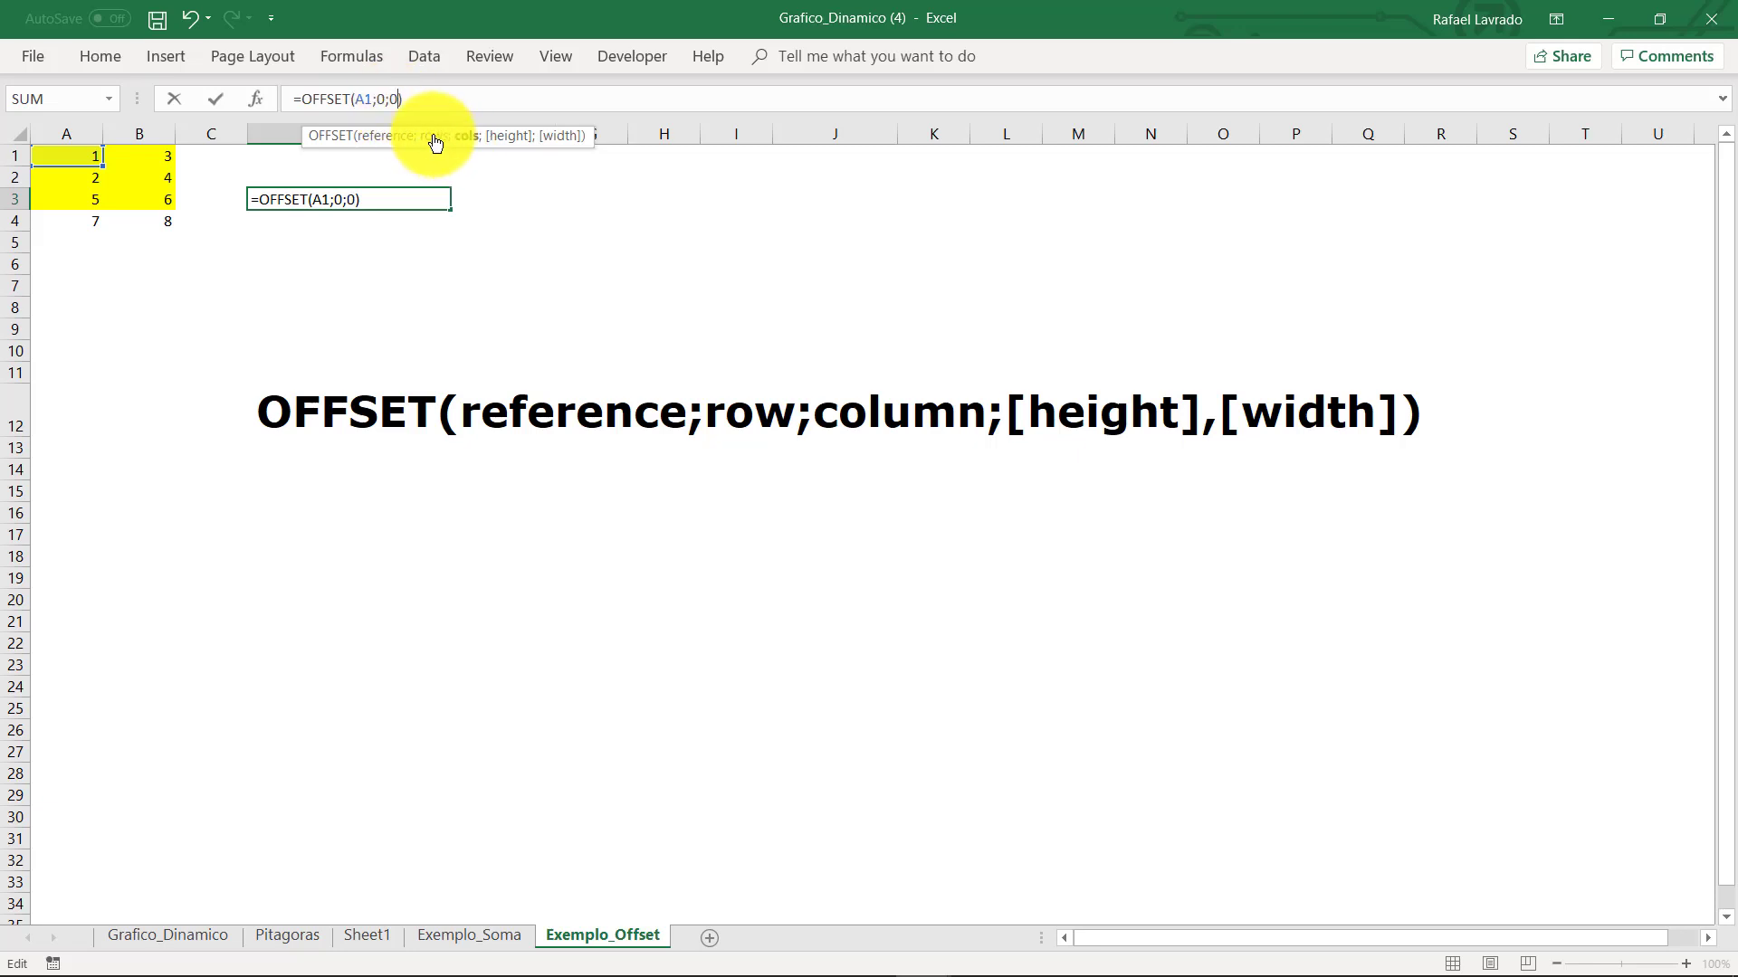
type(";3")
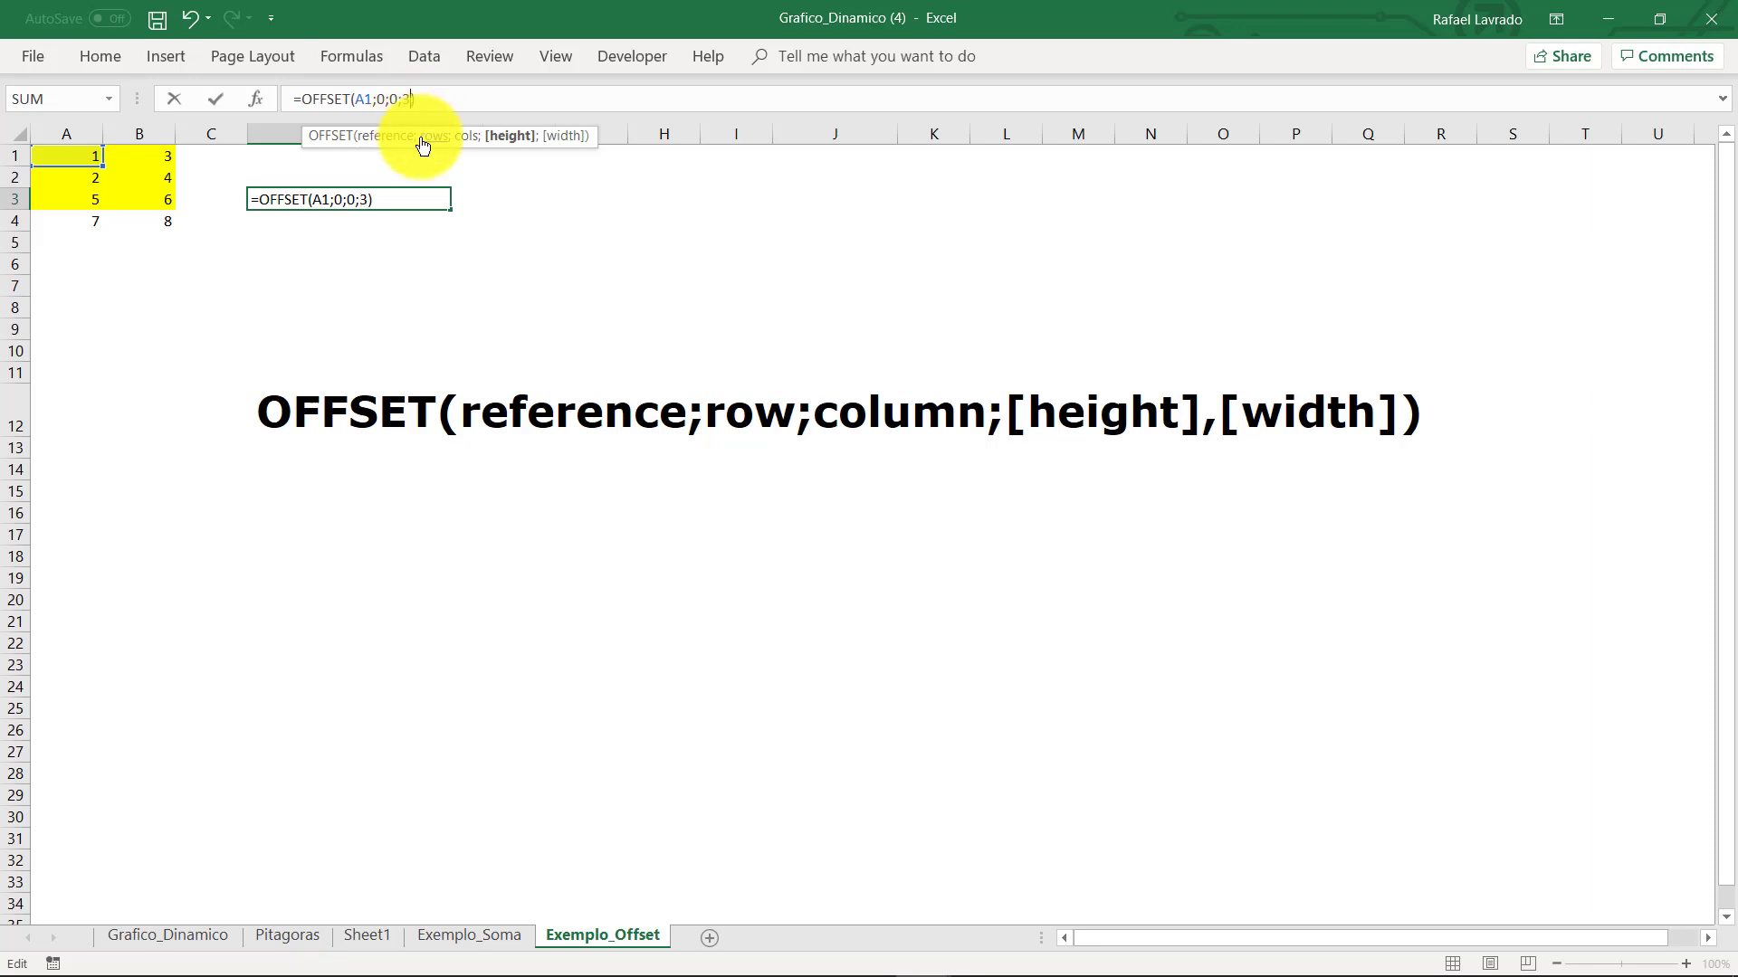
key("Return")
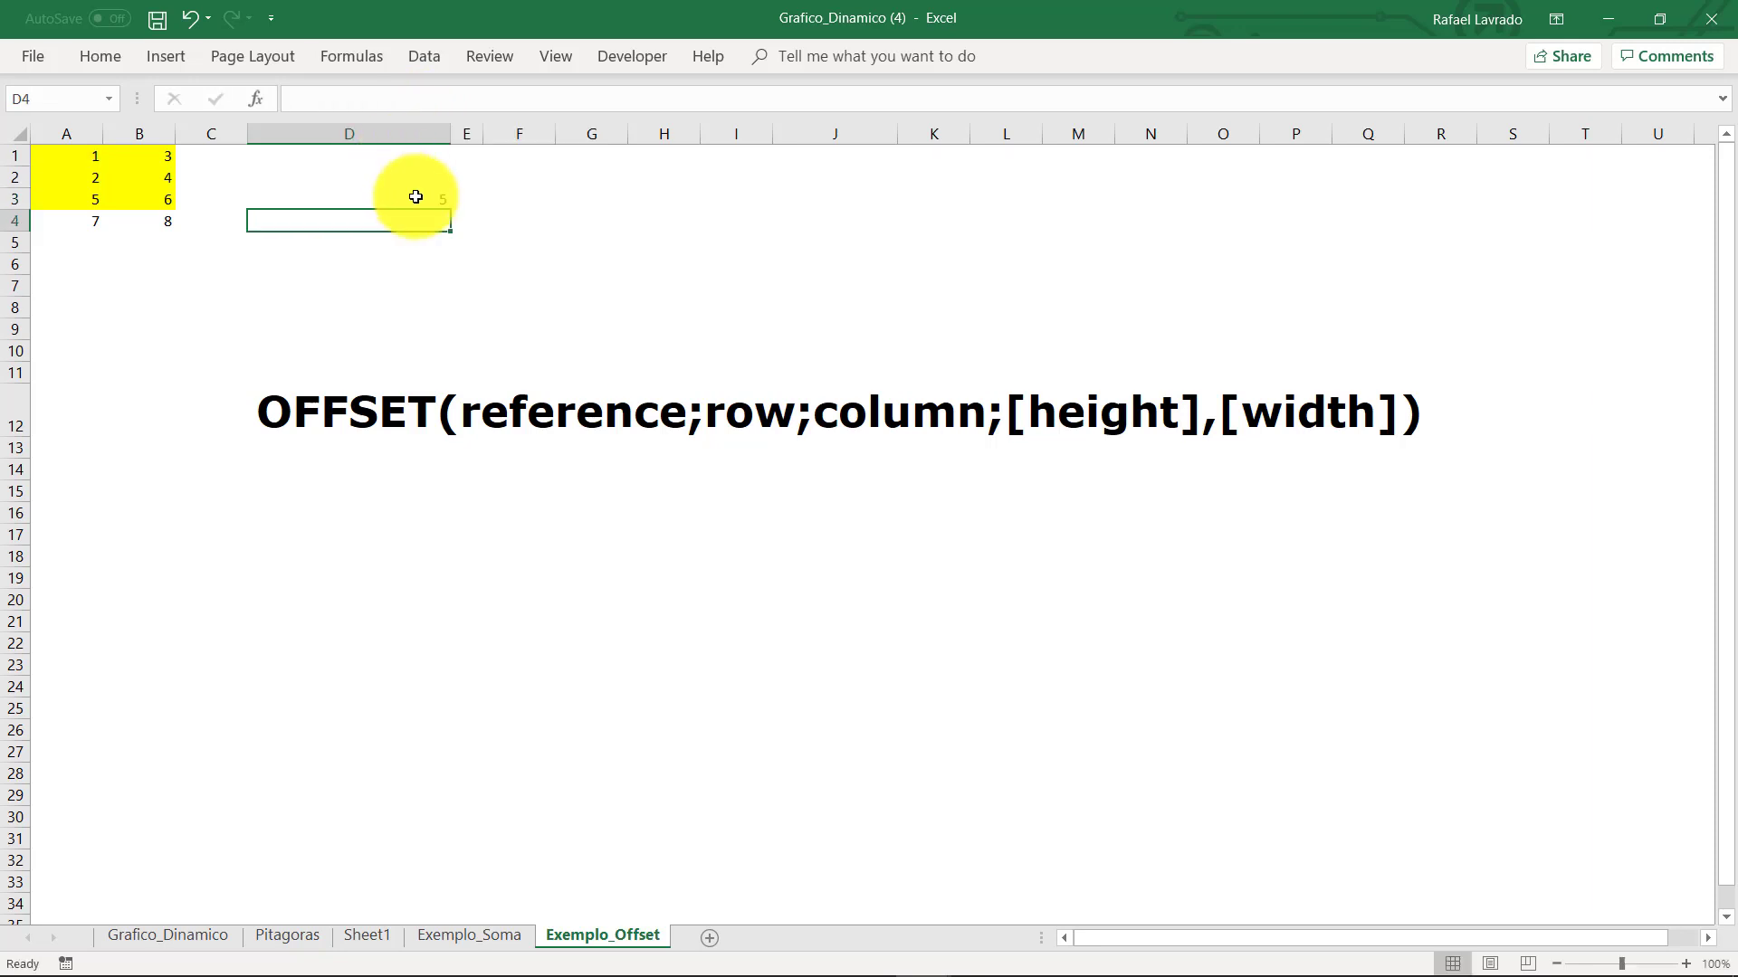
Wrap D3's OFFSET formula in a SUM, making it =SUM(OFFSET(A1;0;0;3))
left_click(415, 198)
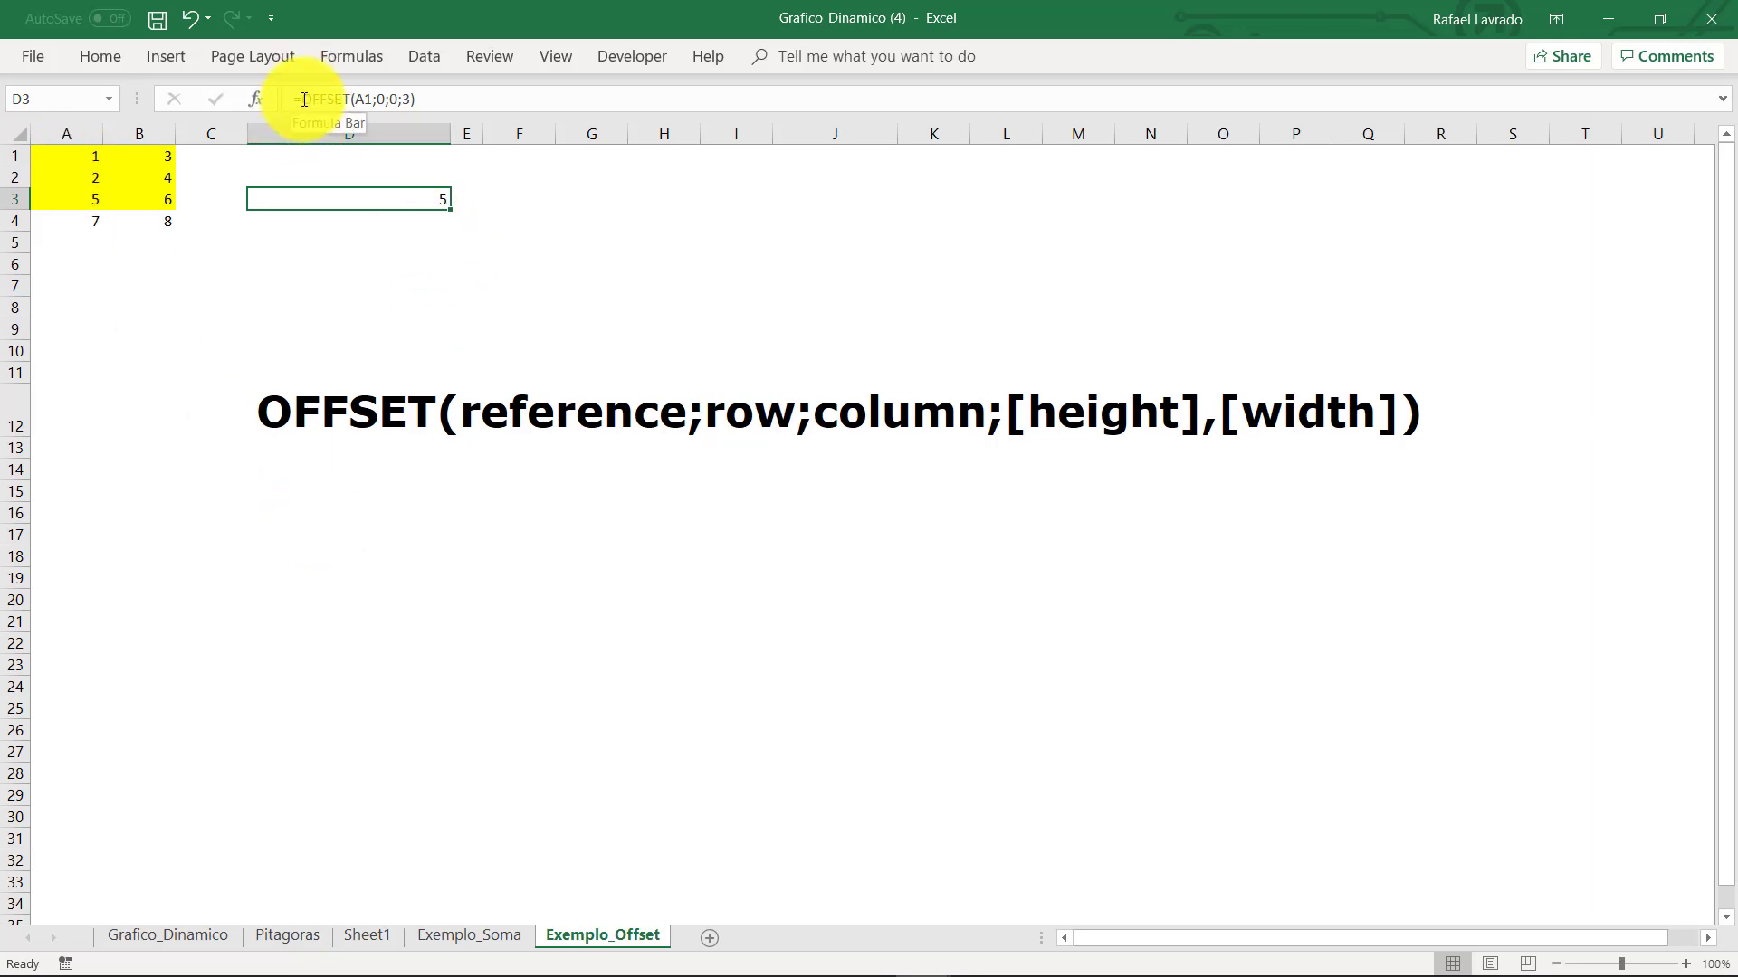
key("F2")
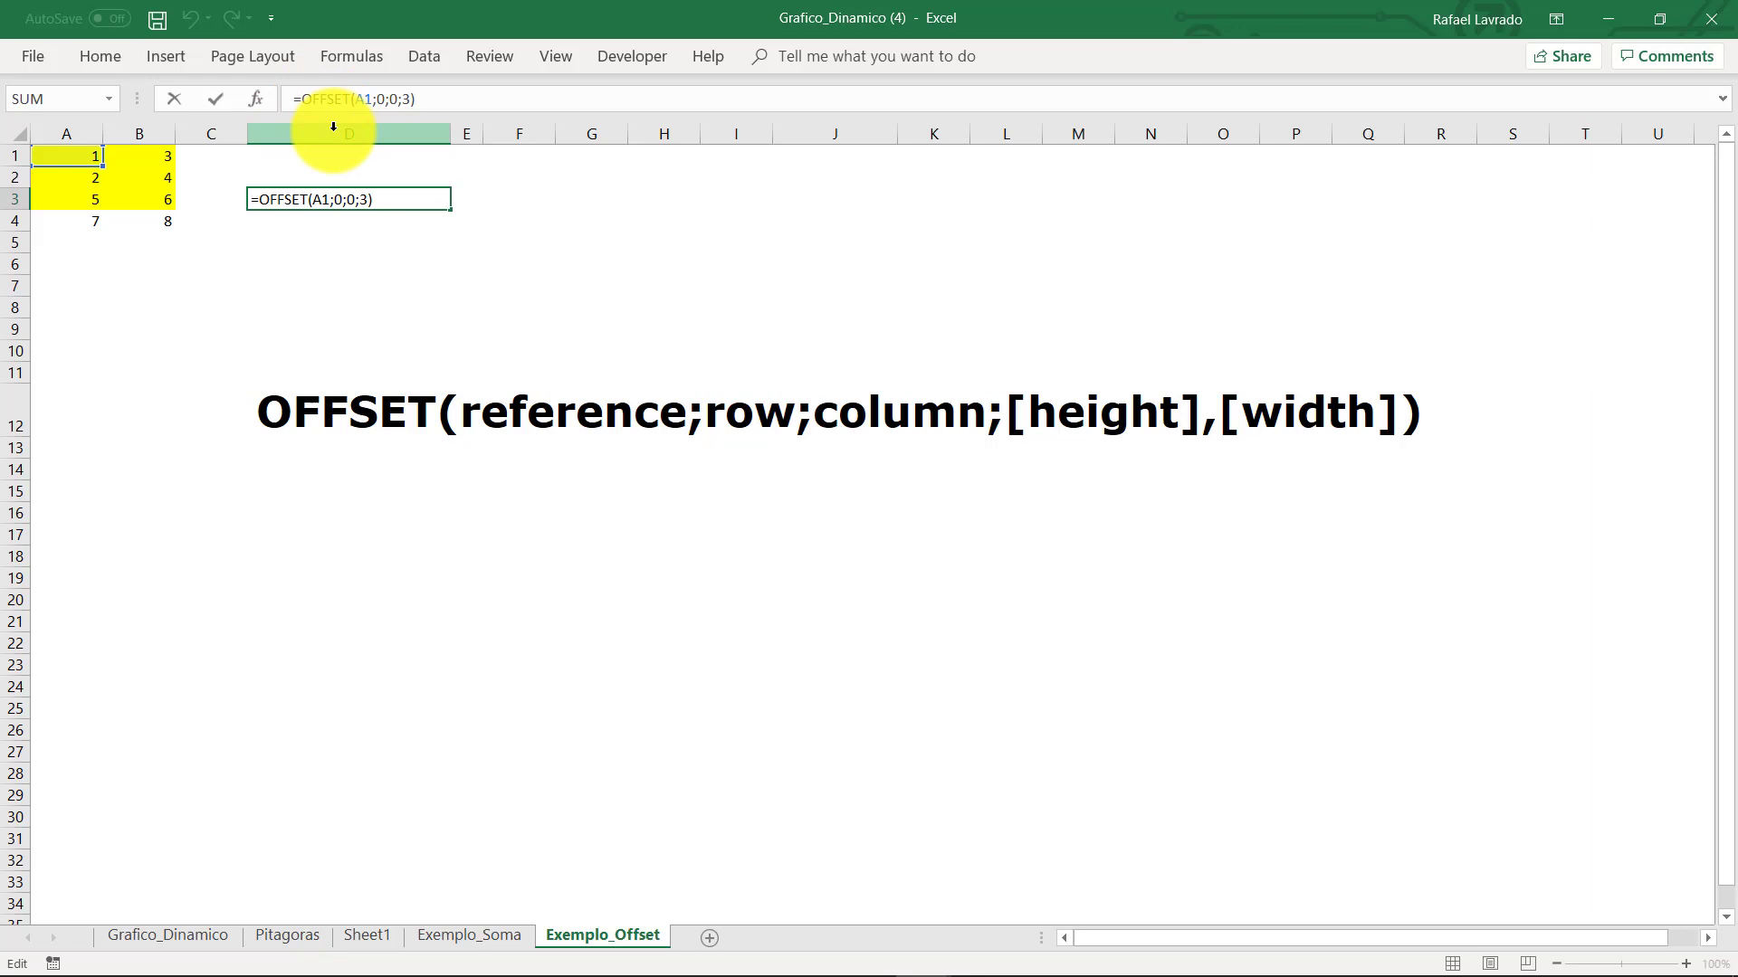
type("SUM(")
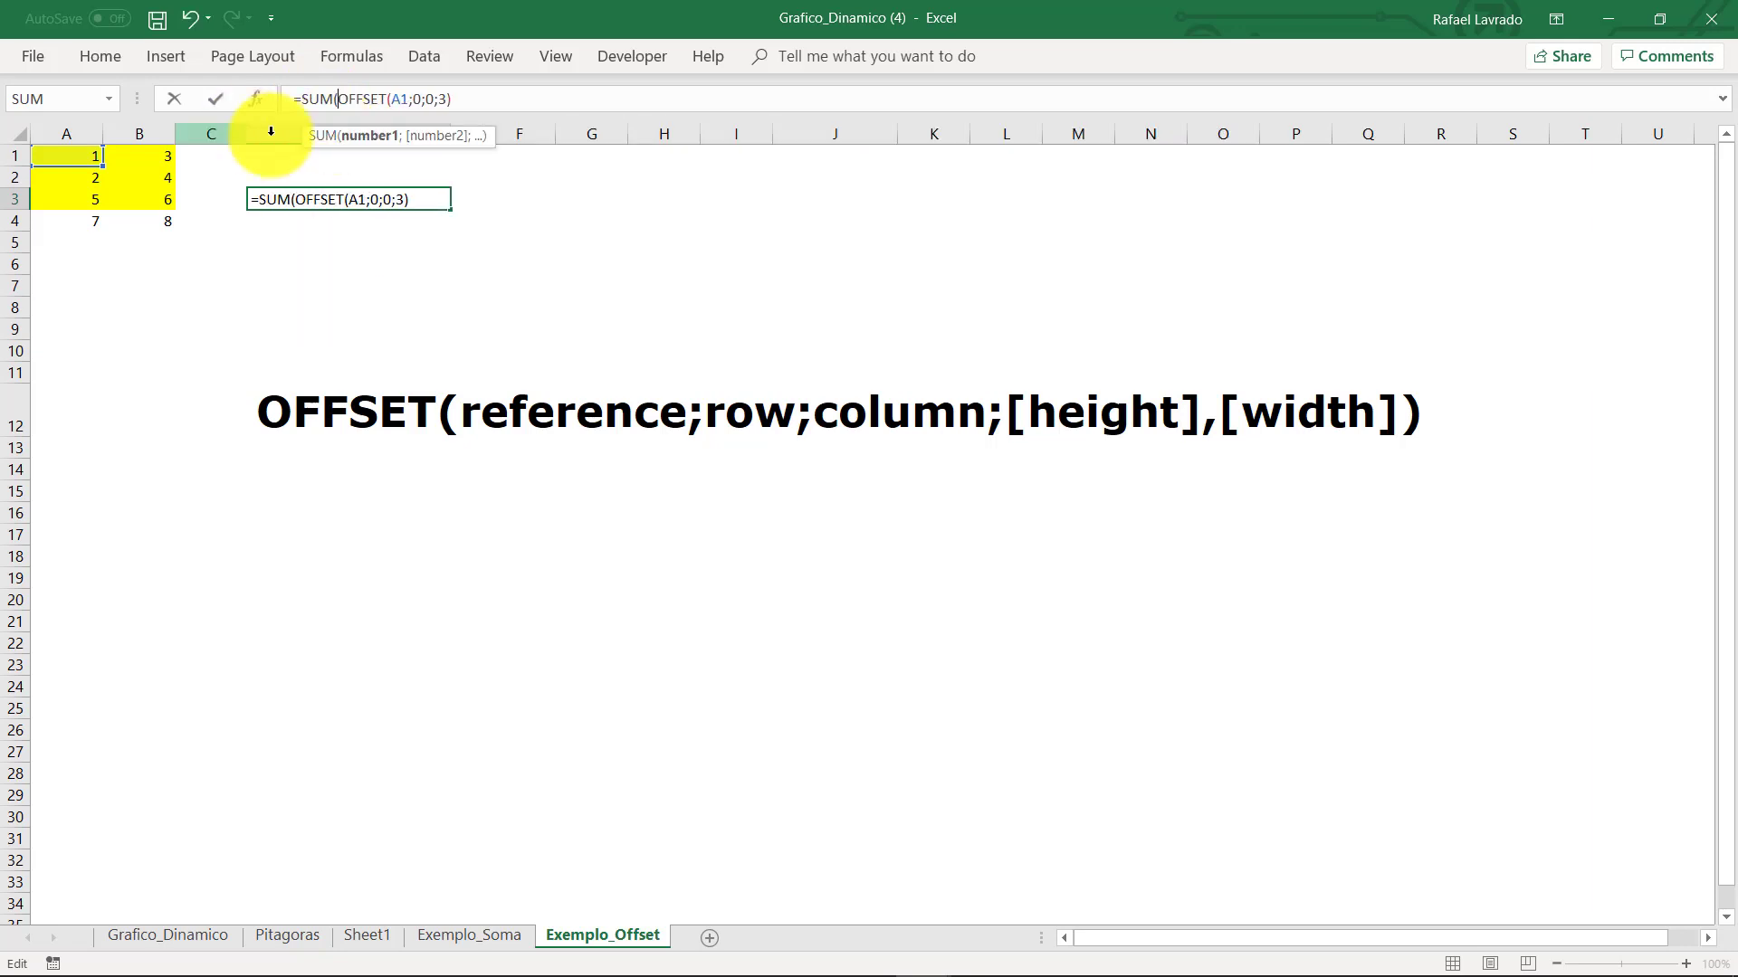
left_click(503, 111)
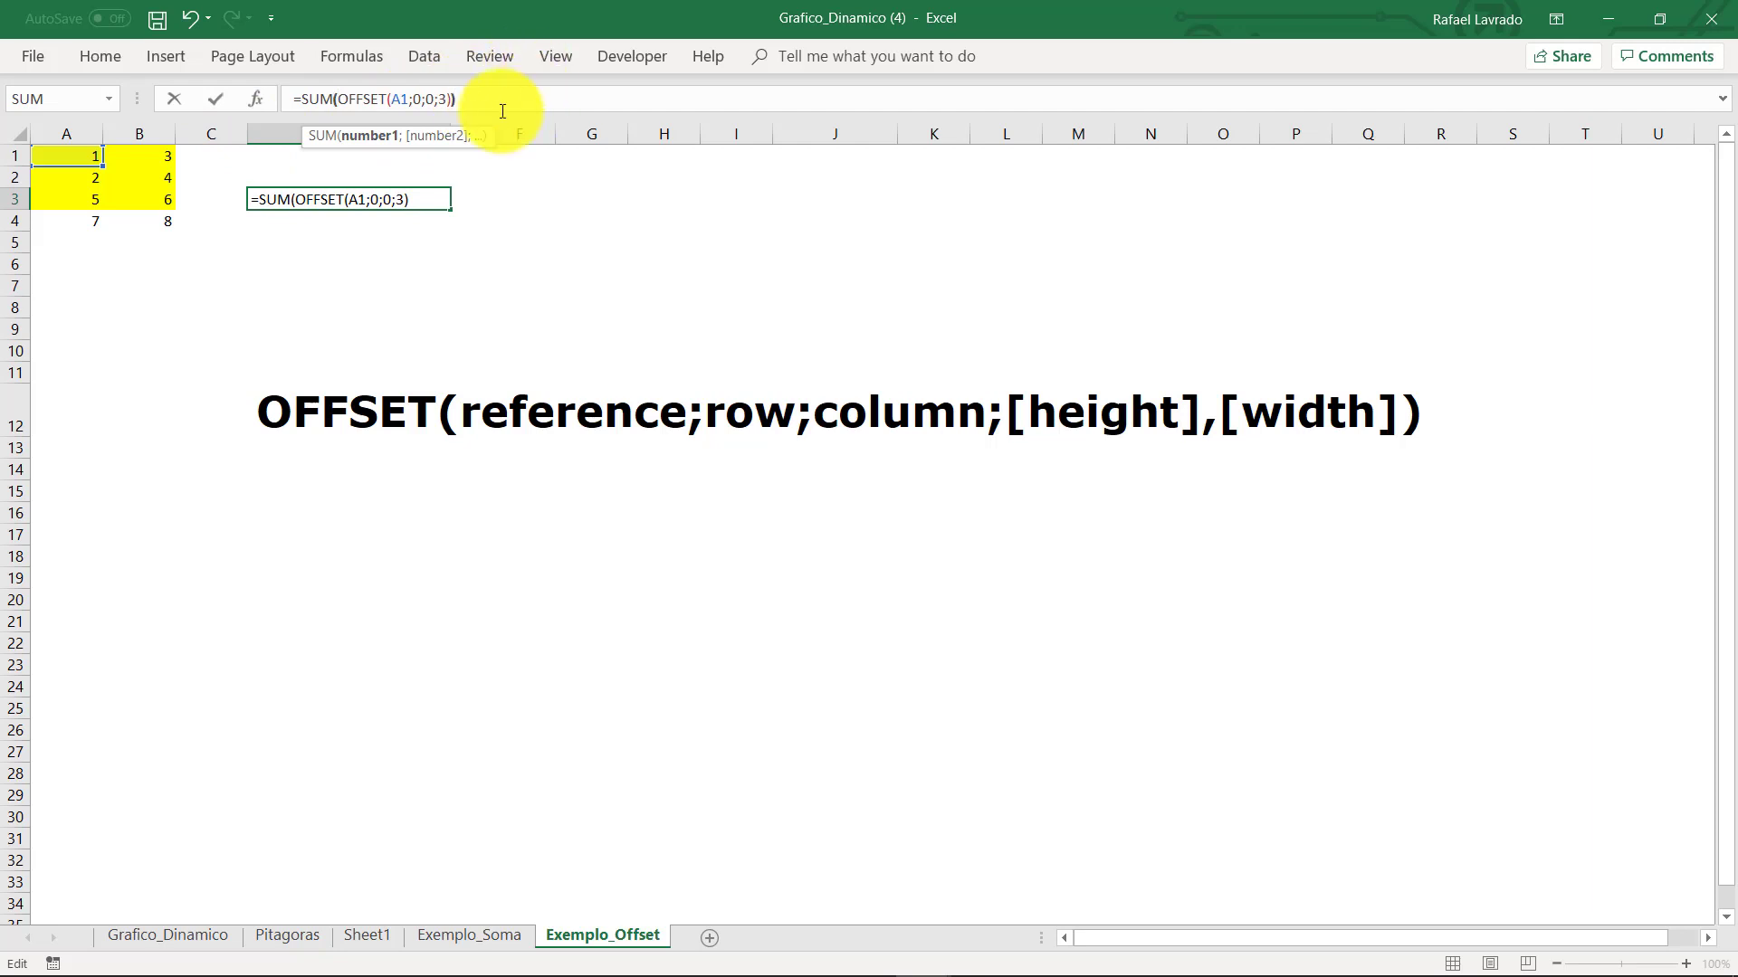
left_click(399, 186)
left_click(329, 101)
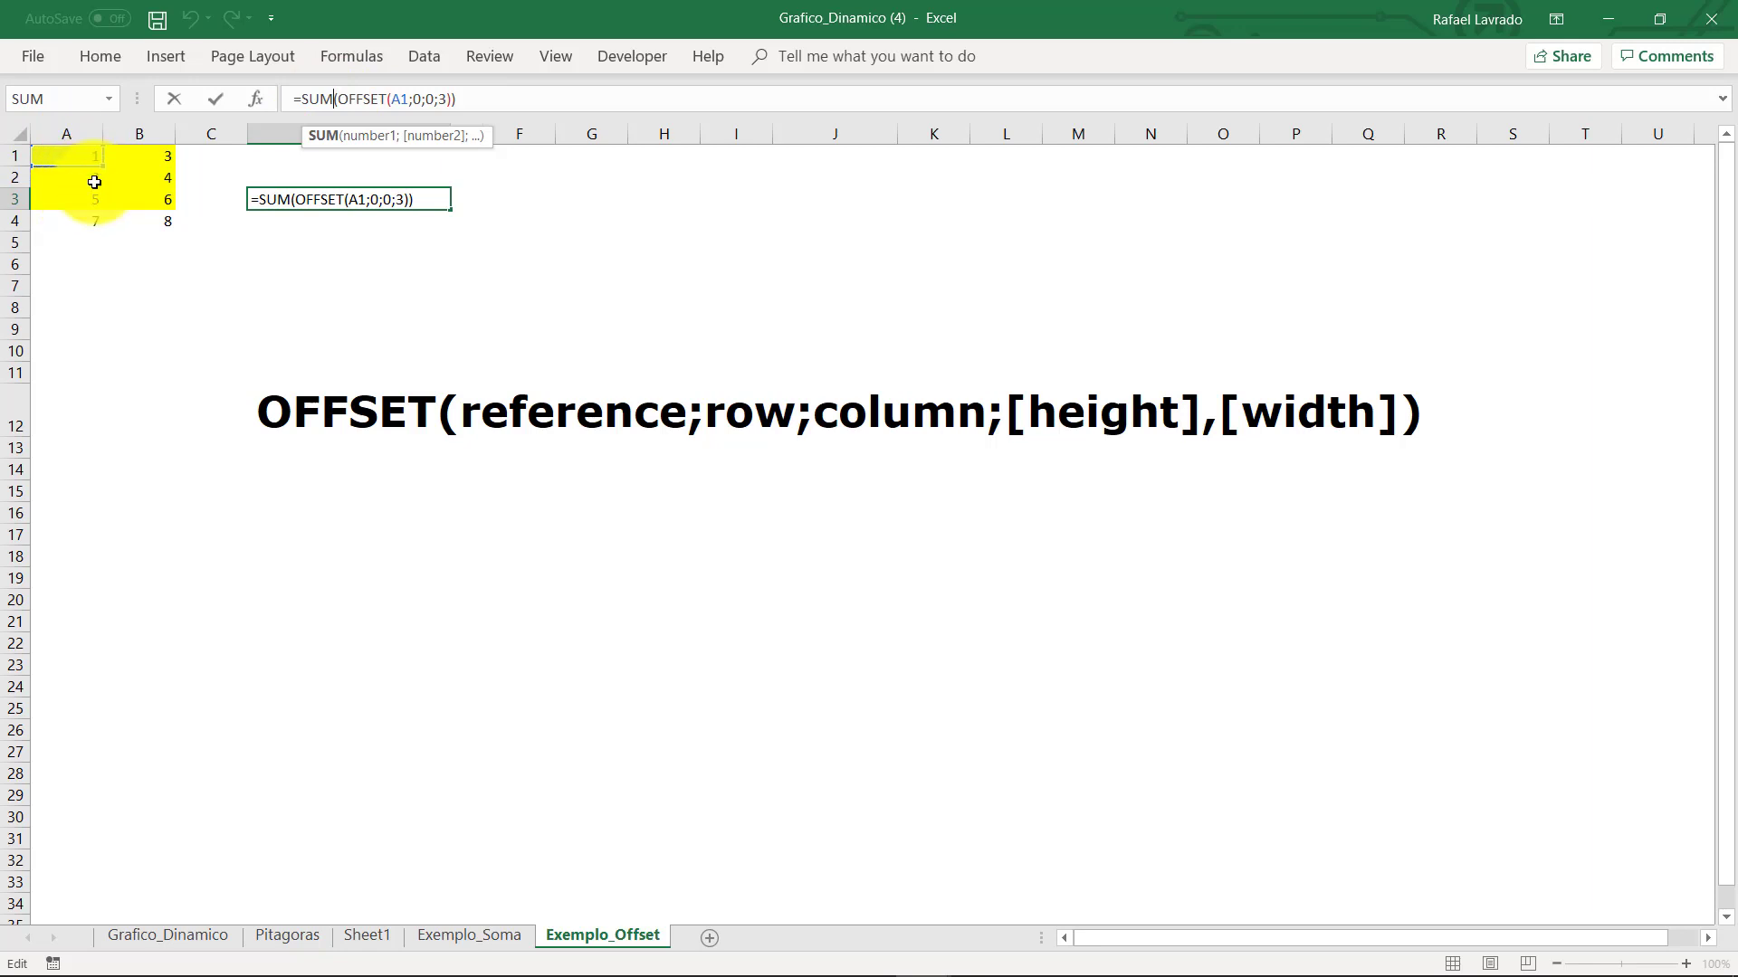
key("Return")
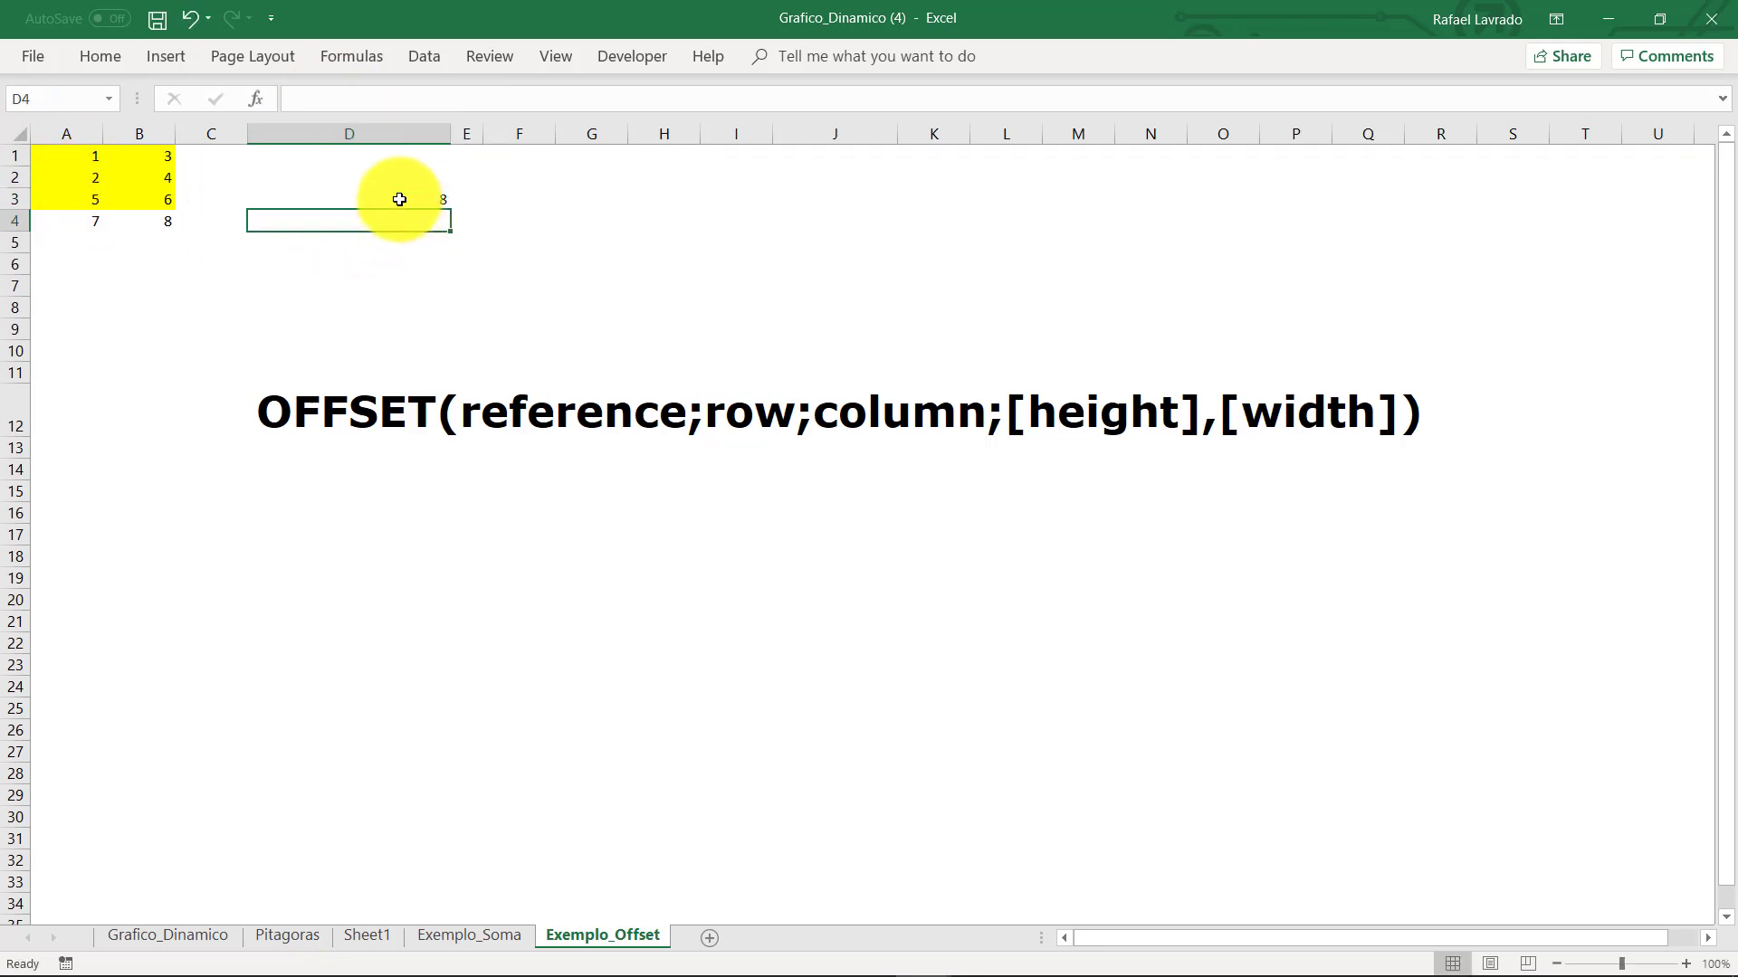
Set the OFFSET height argument in D3's SUM formula to 4
left_click(399, 199)
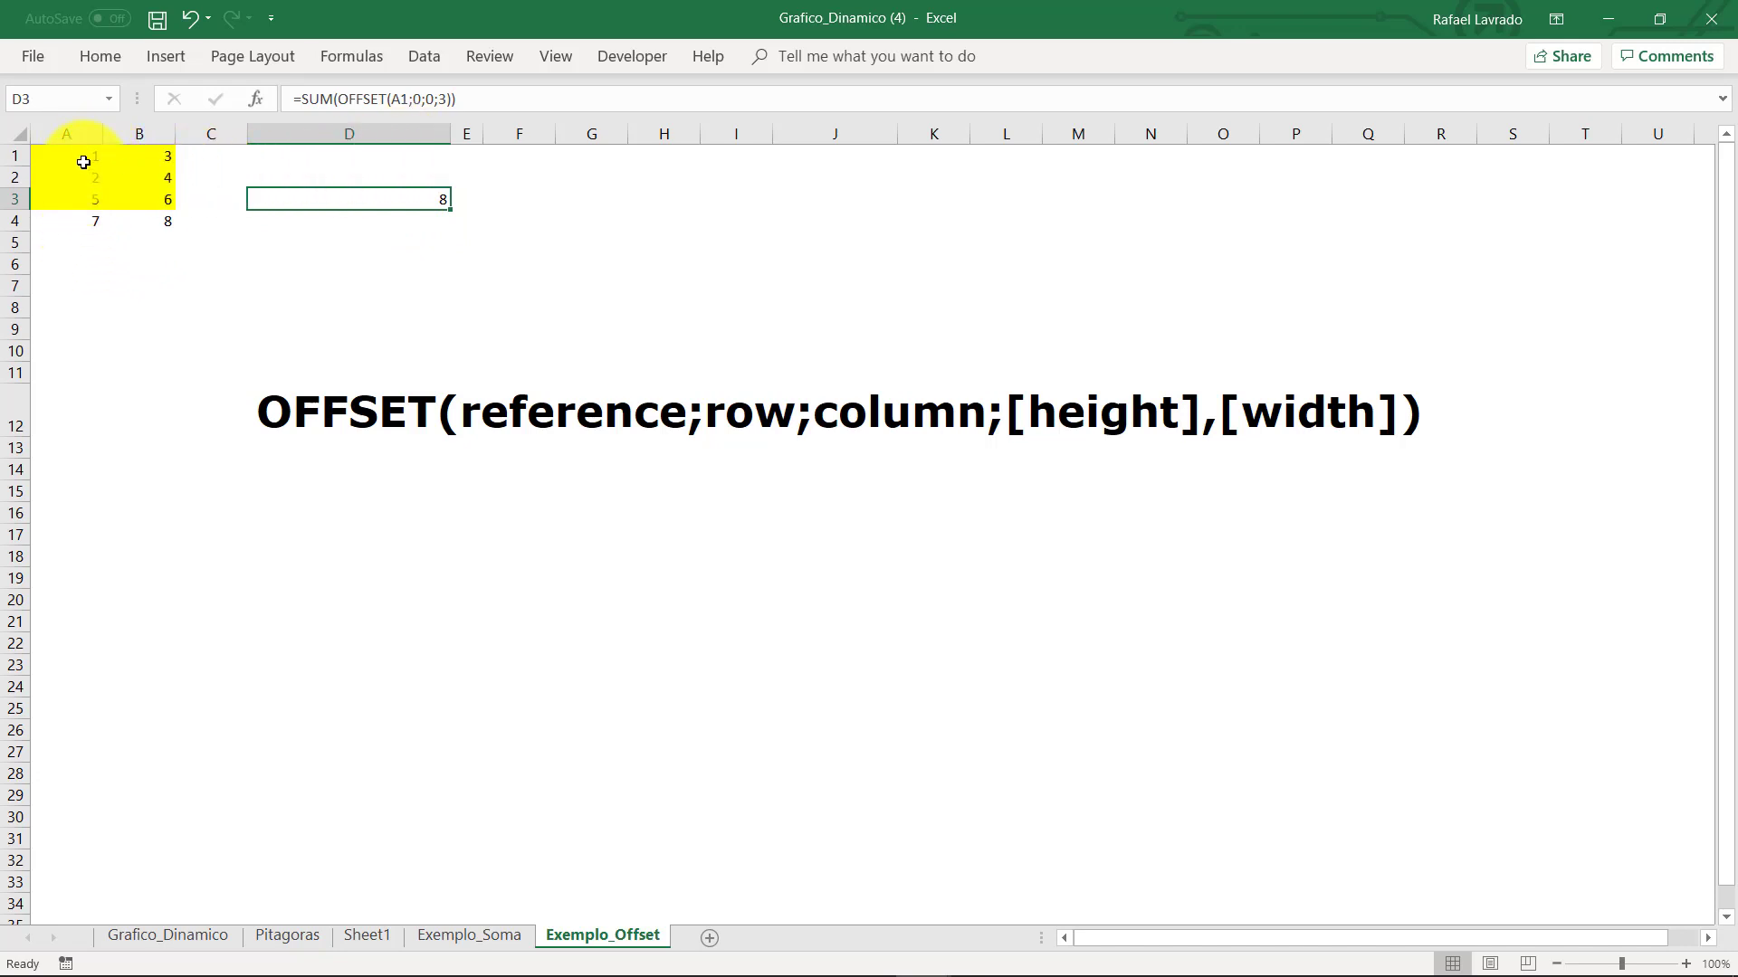
left_click(460, 103)
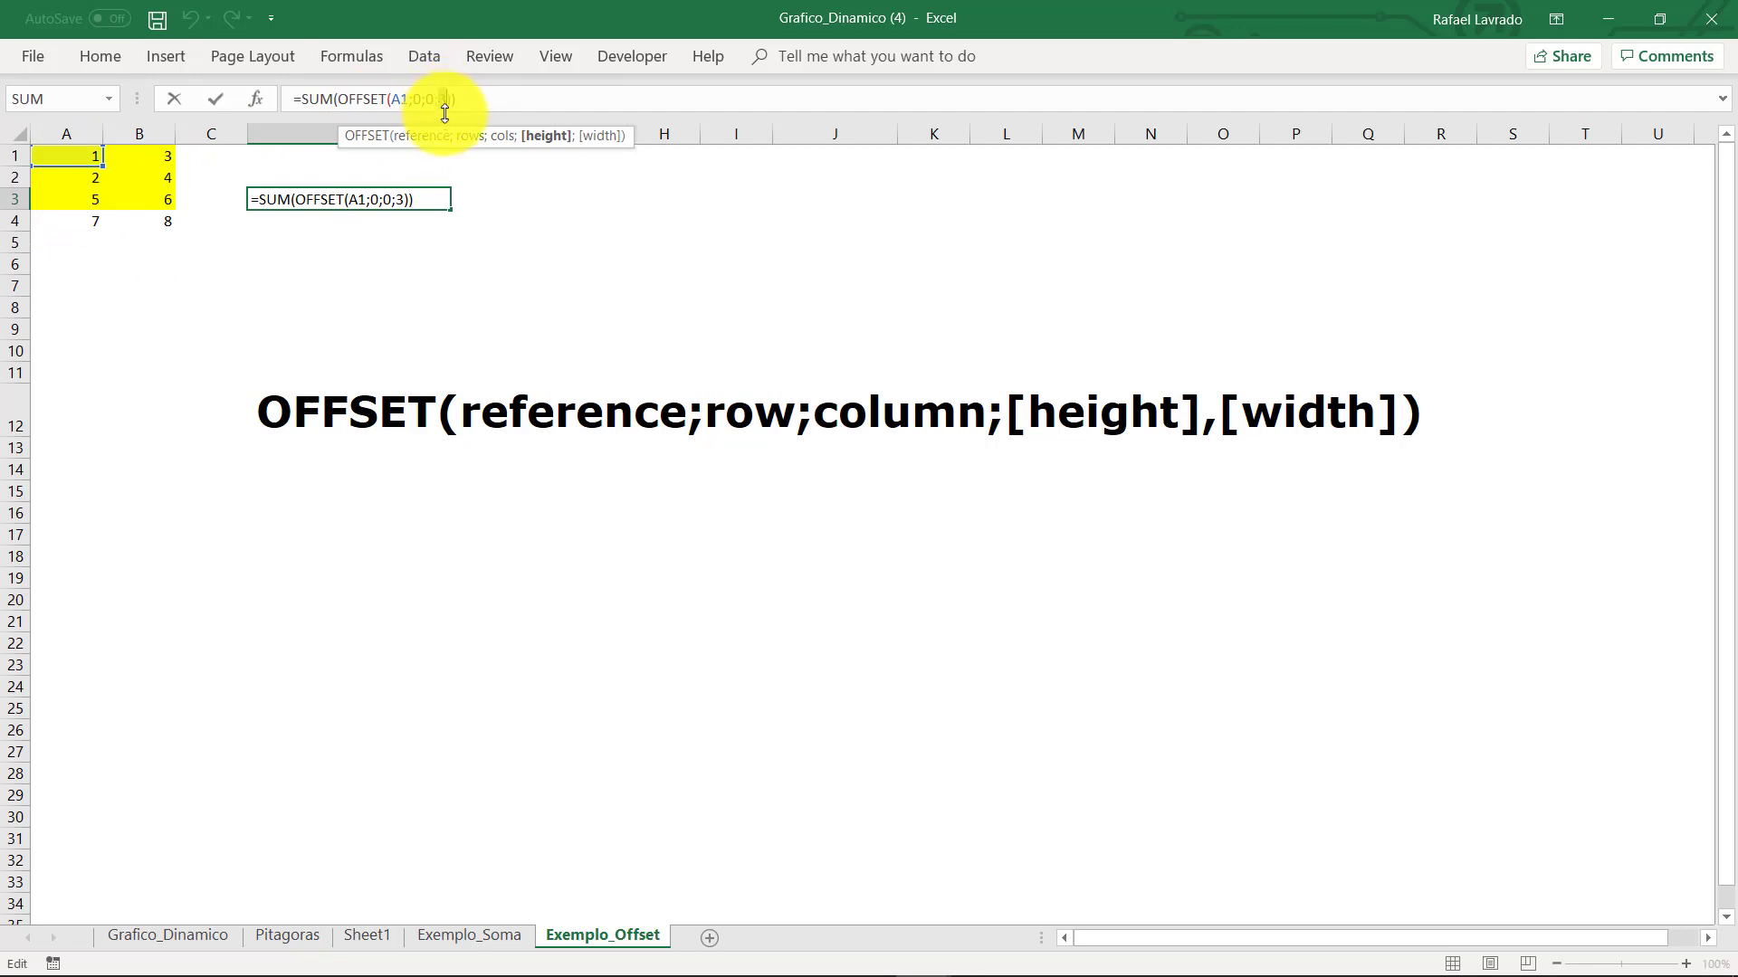
type("4")
key("Return")
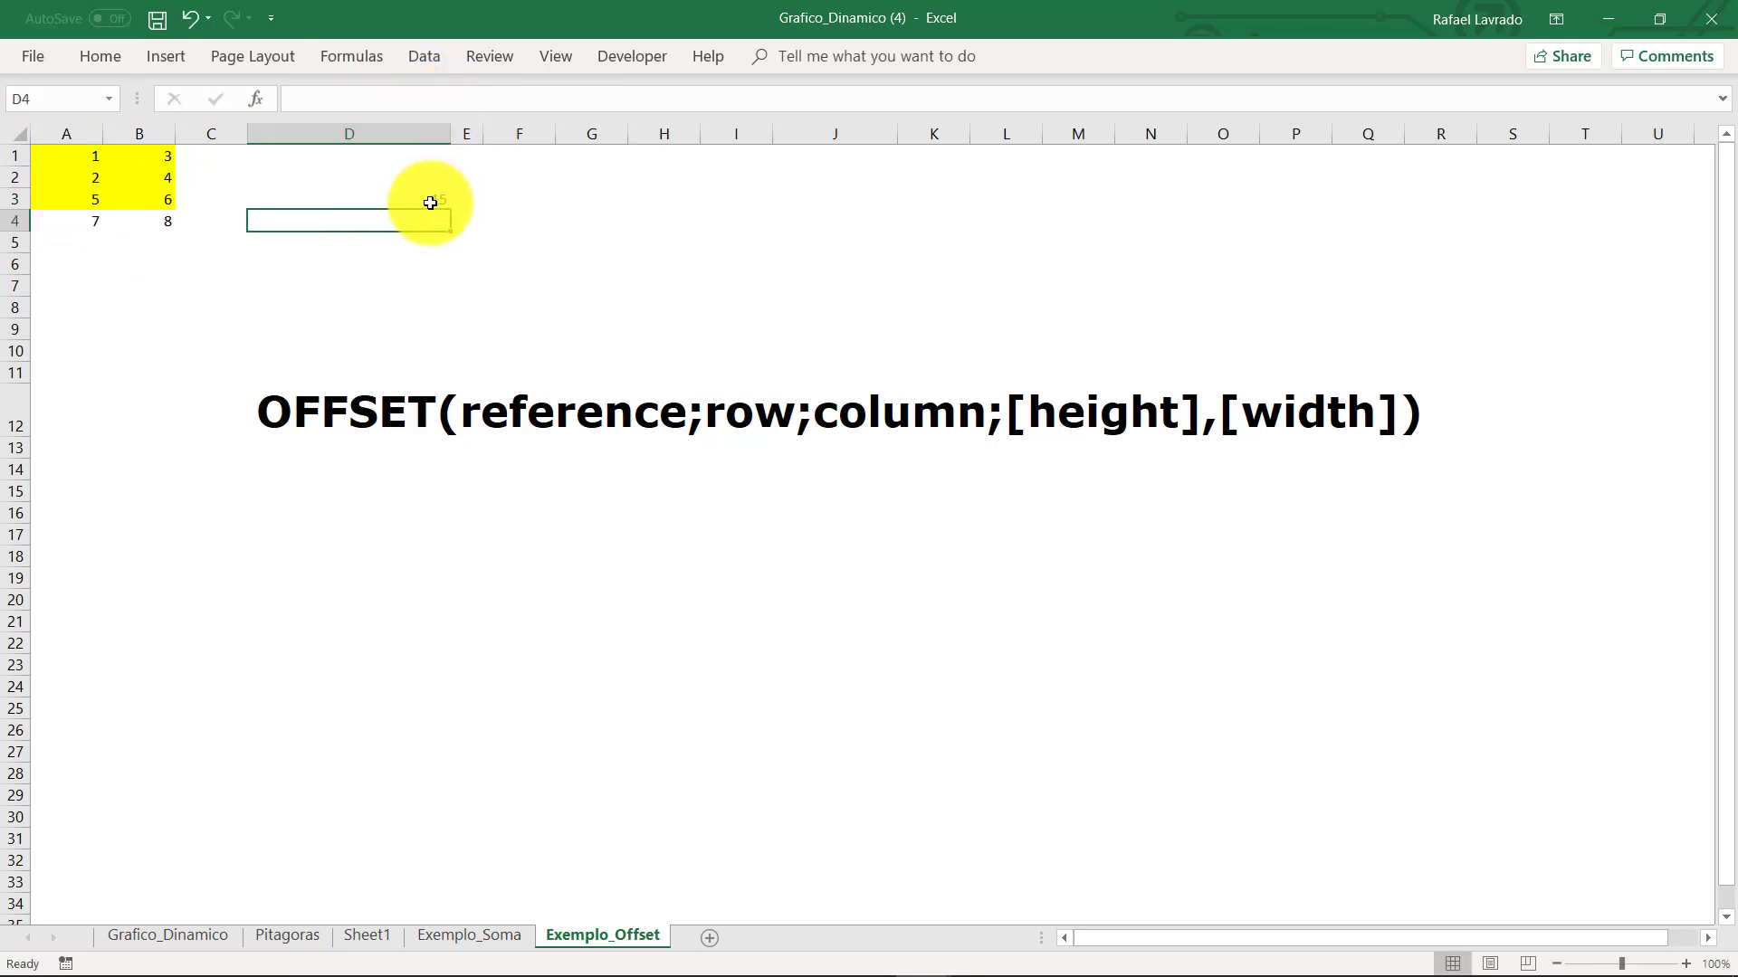
left_click(434, 201)
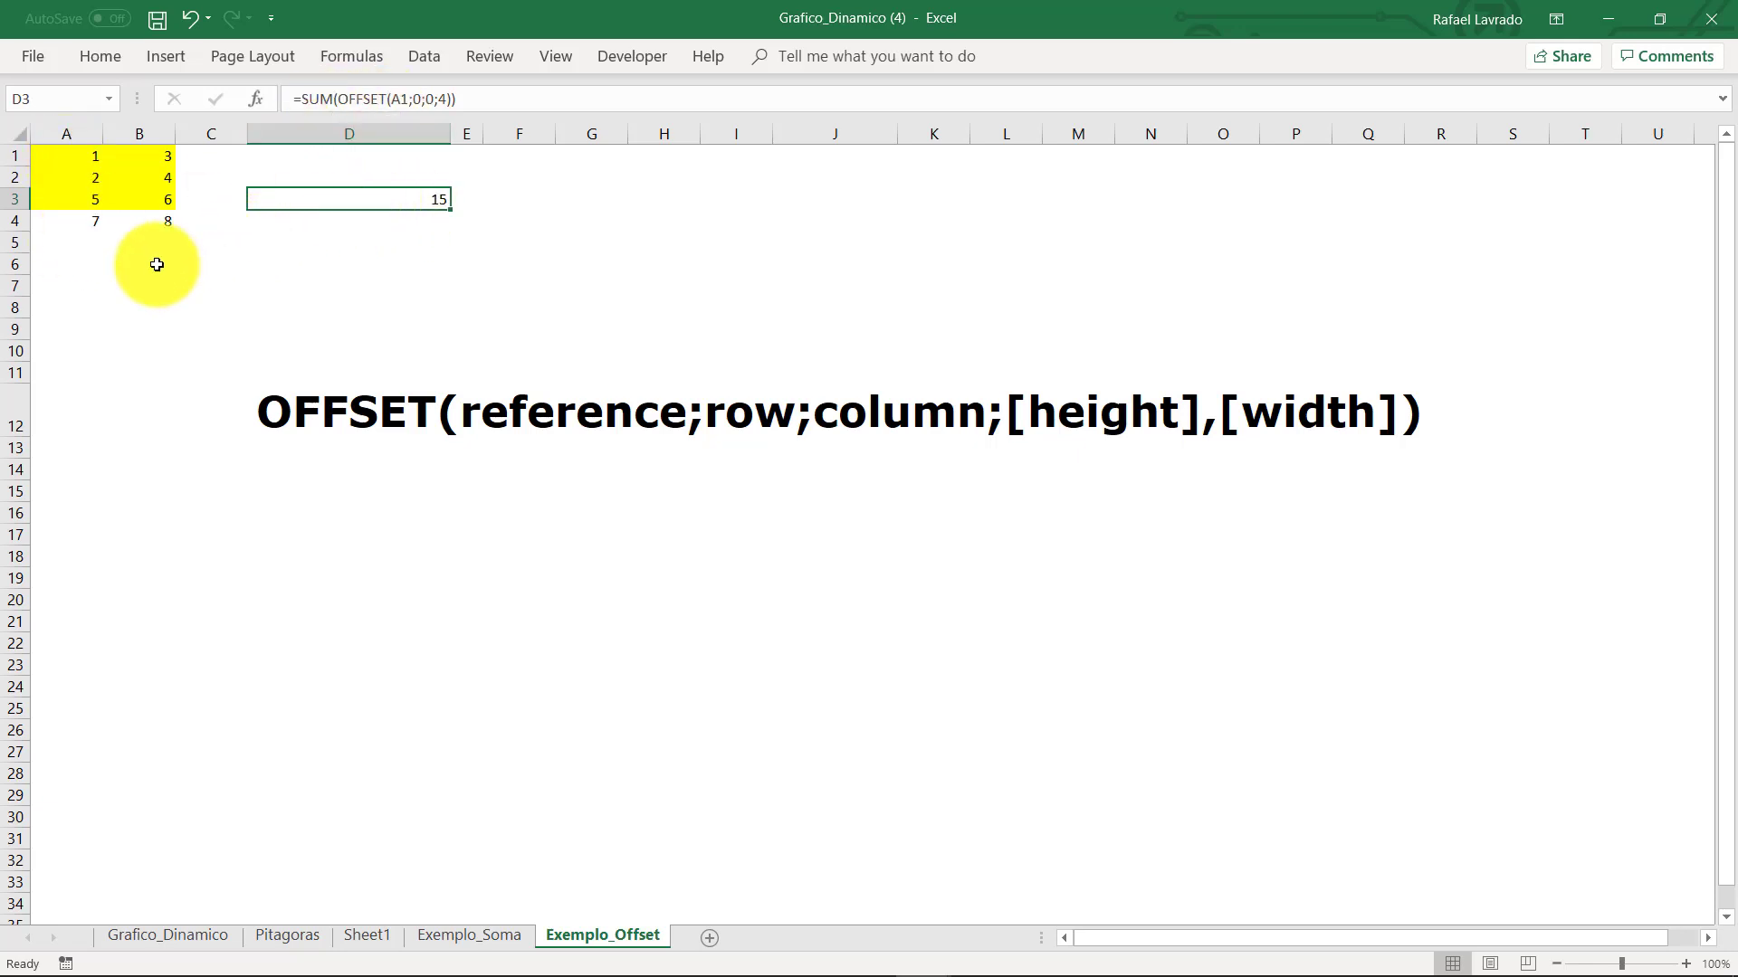
Add the value 10 in cell A5, below the existing data in column A
left_click(105, 241)
left_click(72, 243)
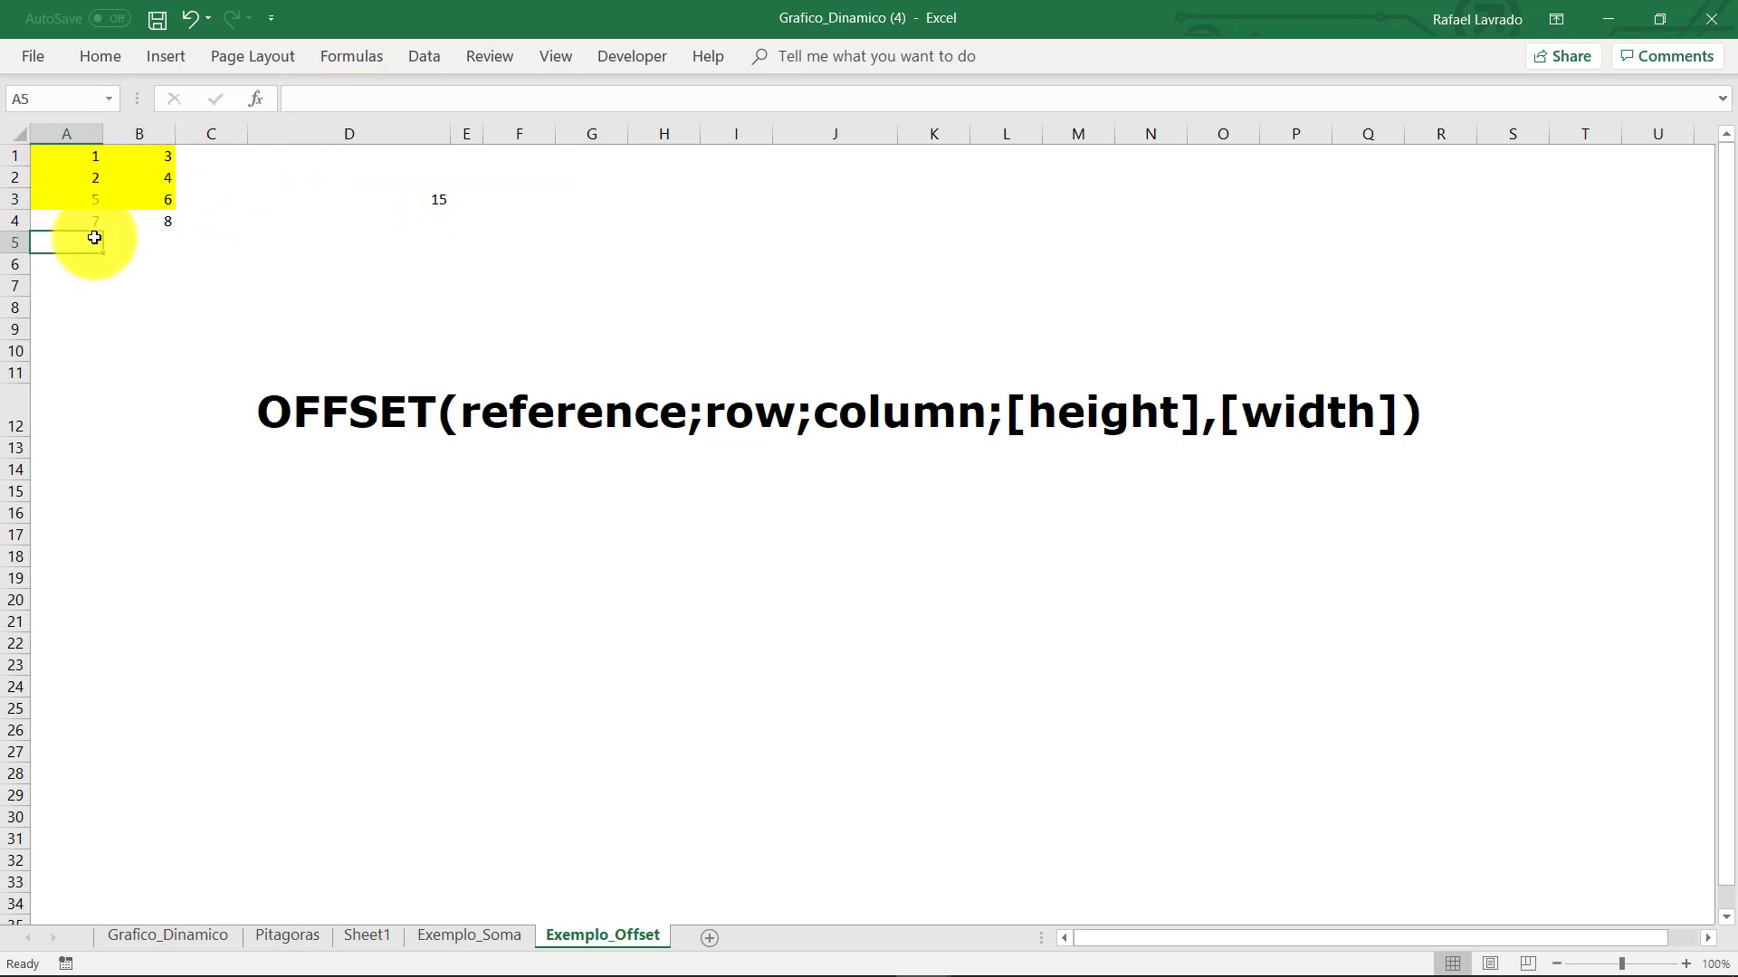
type("10")
key("Return")
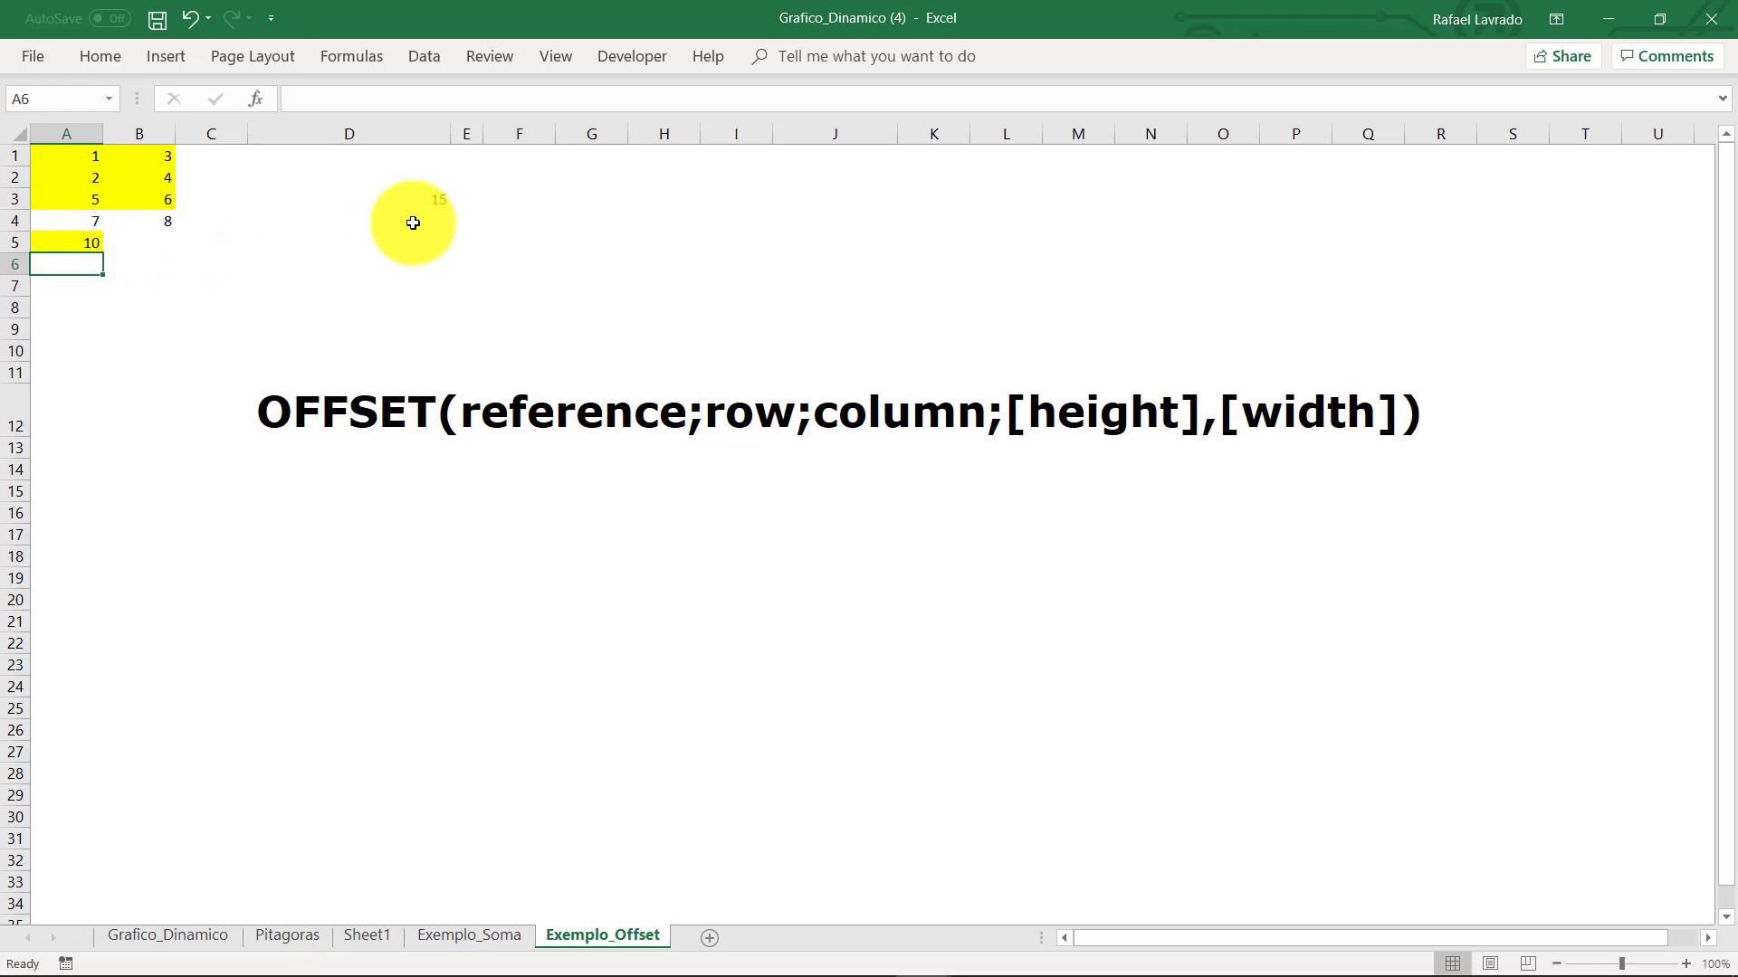
Replace the OFFSET height argument in D3 with COUNTA(A:A), making the formula =SUM(OFFSET(A1;0;0;COUNTA(A:A)))
left_click(426, 200)
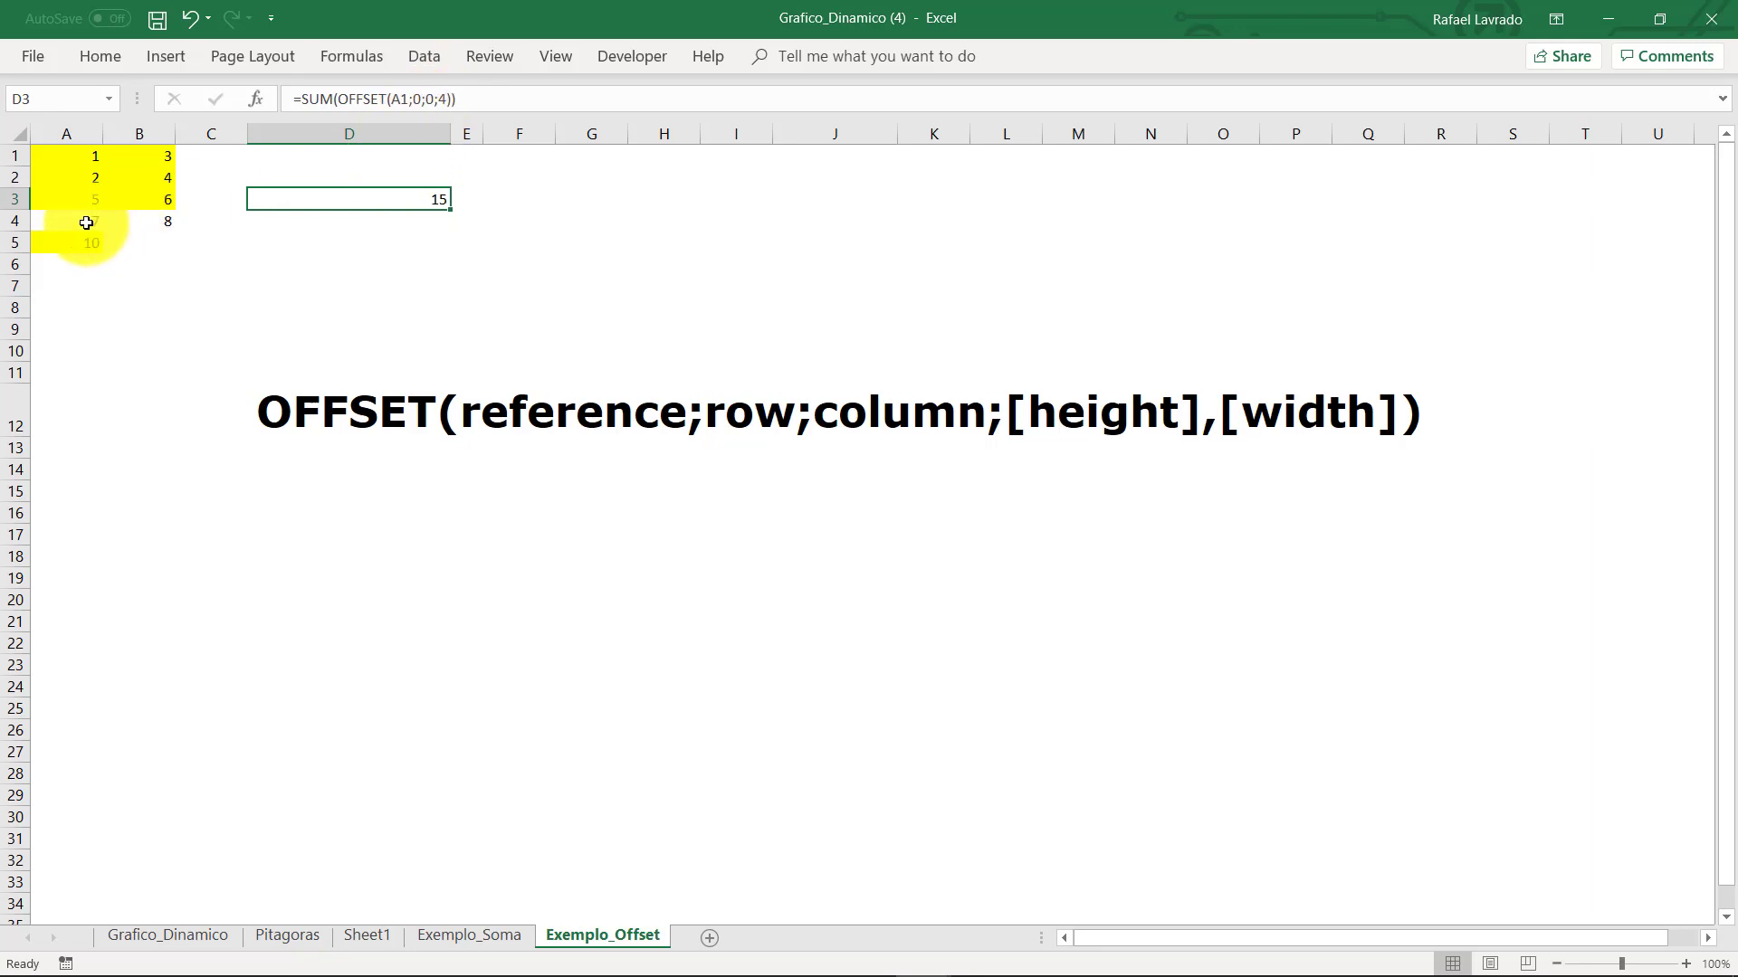
left_click(443, 100)
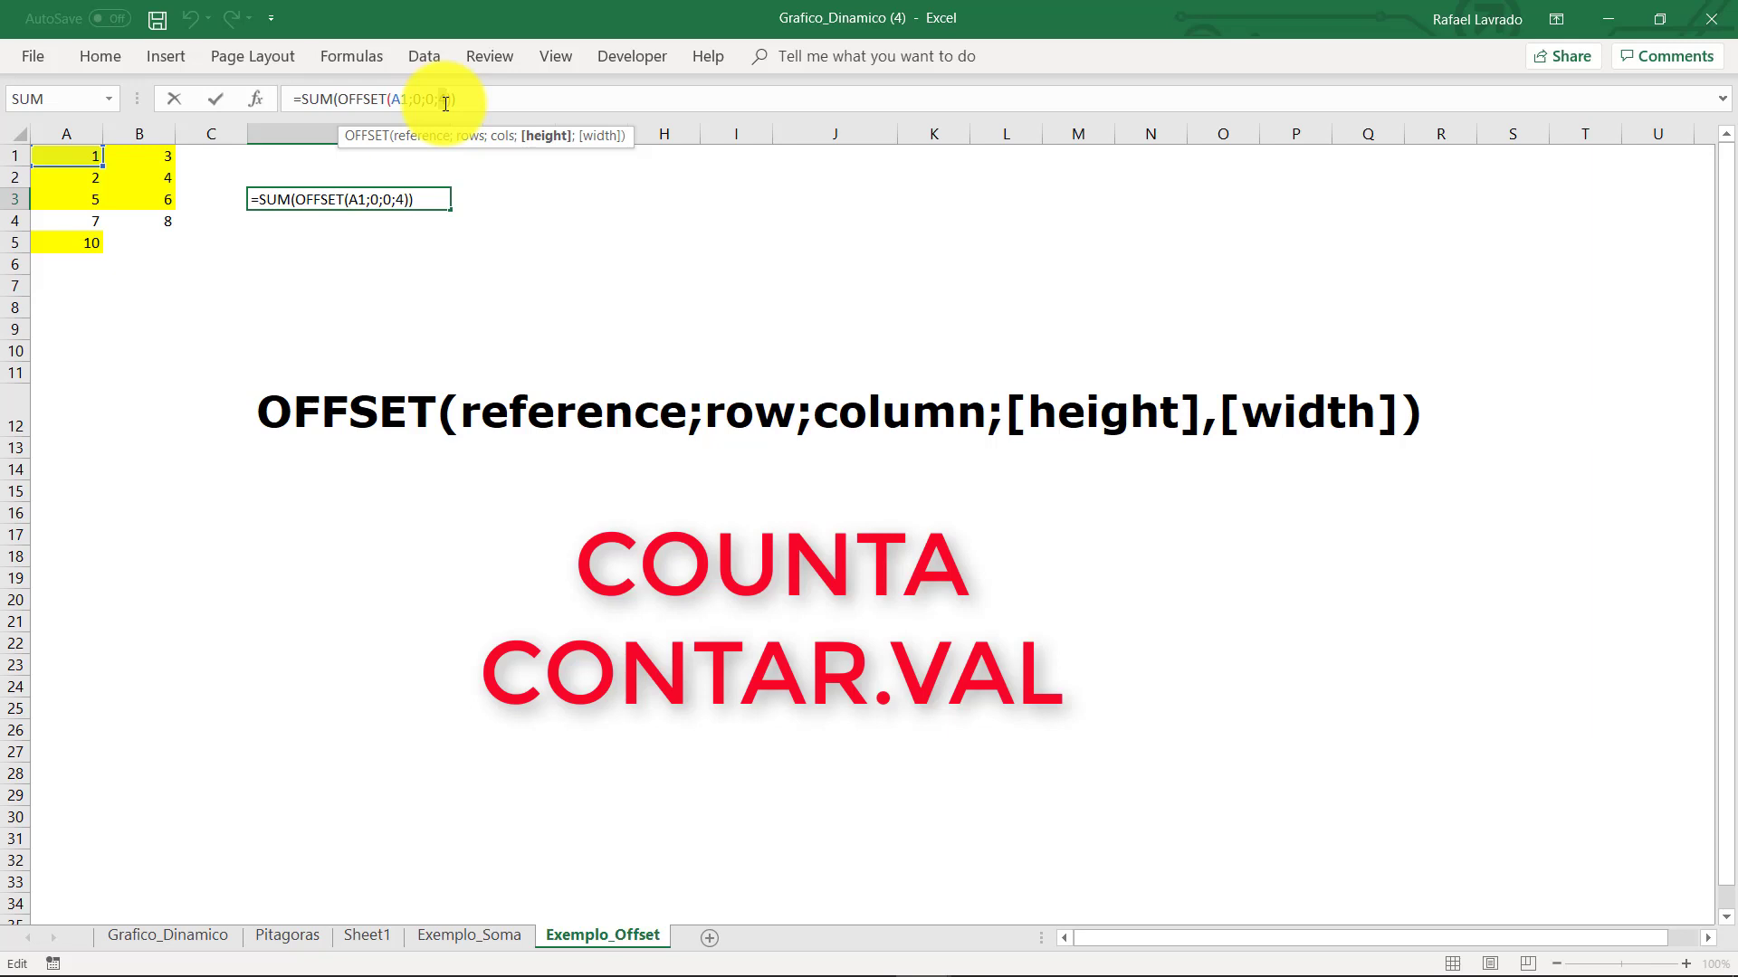
type("c")
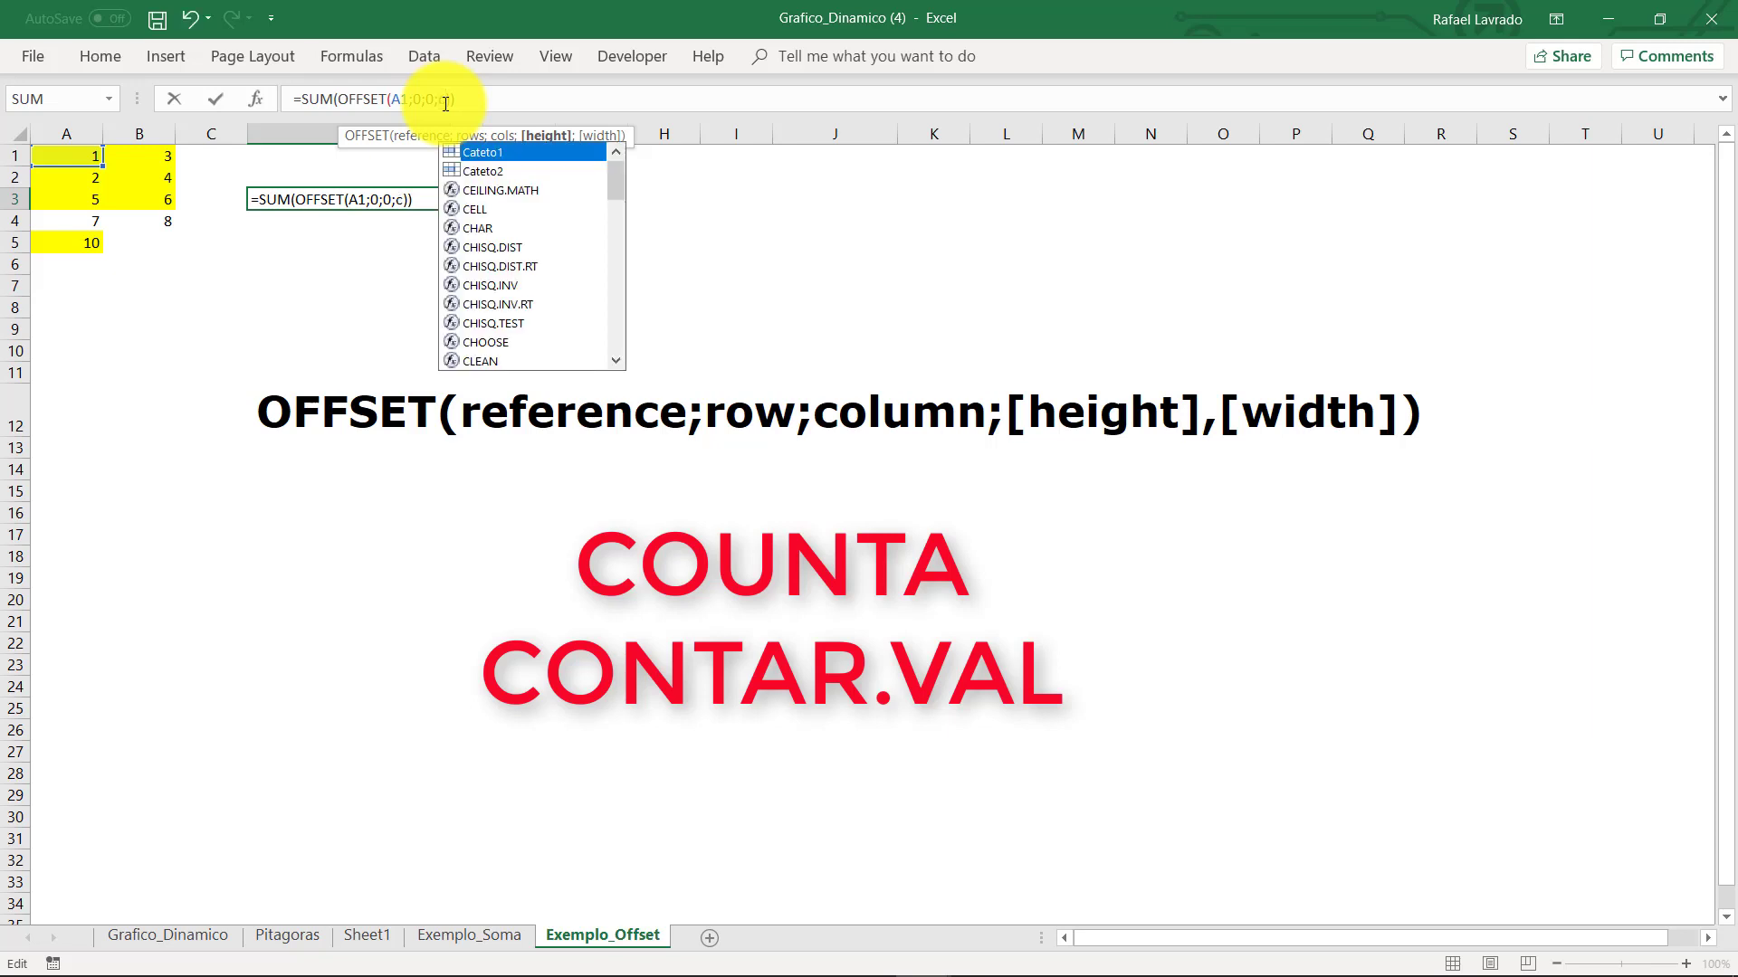
type("ou")
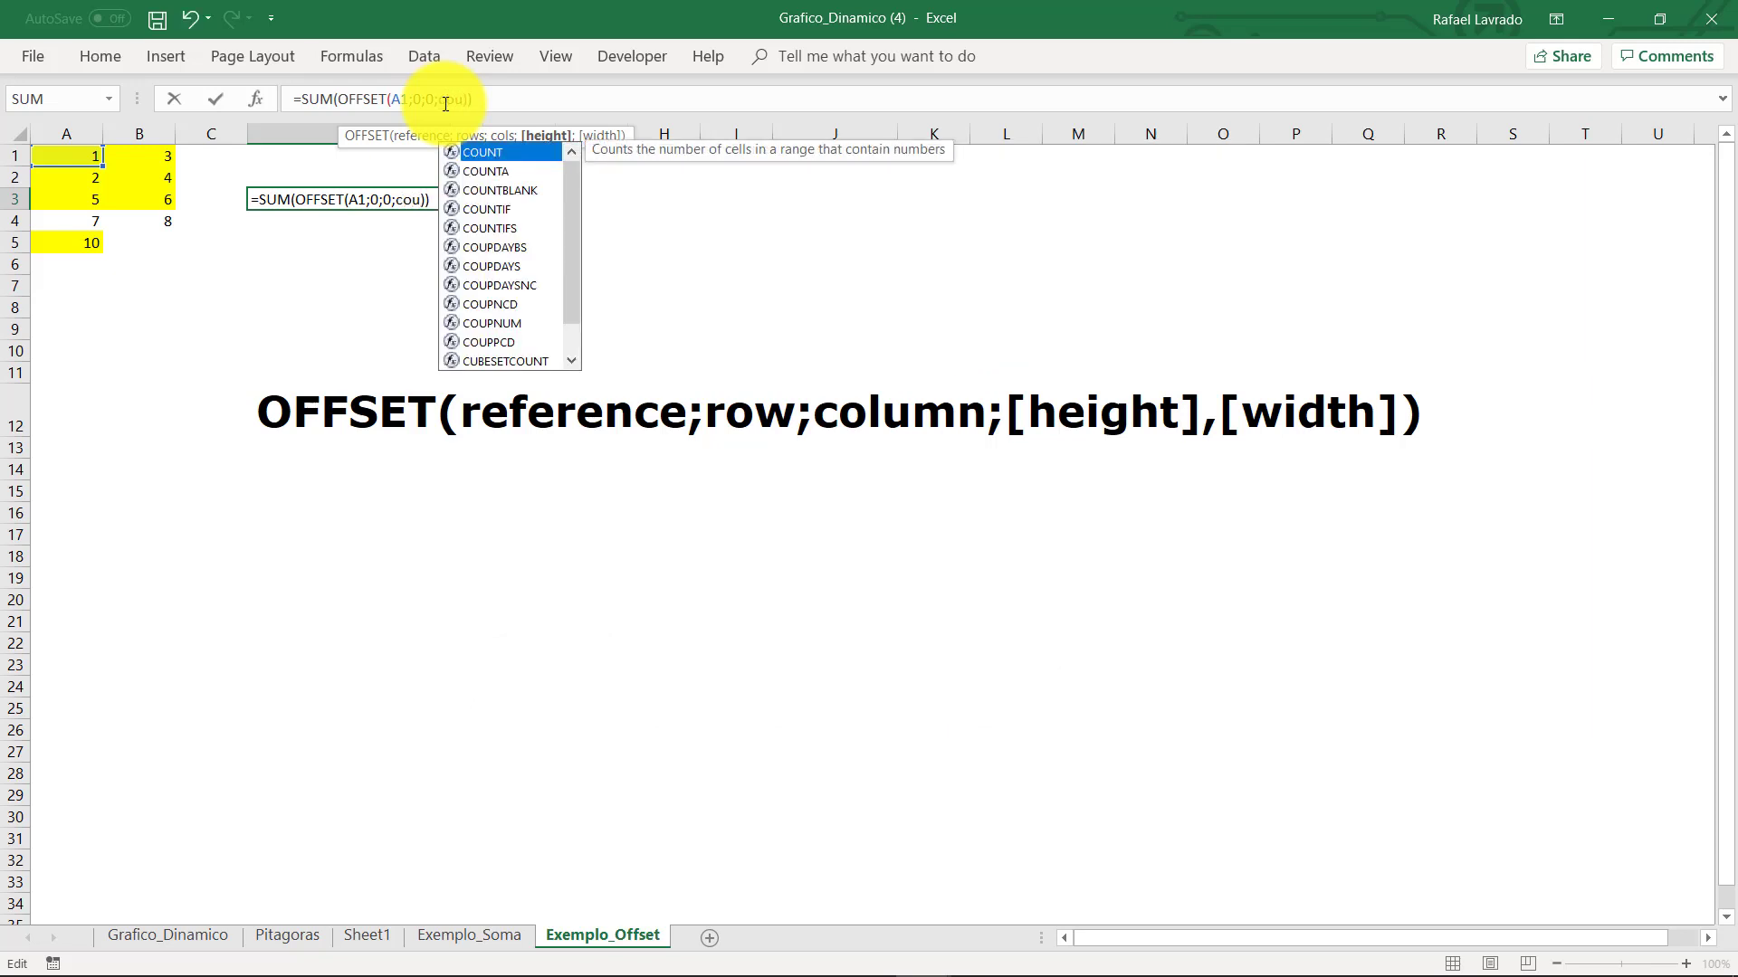
key("Down")
key("Tab")
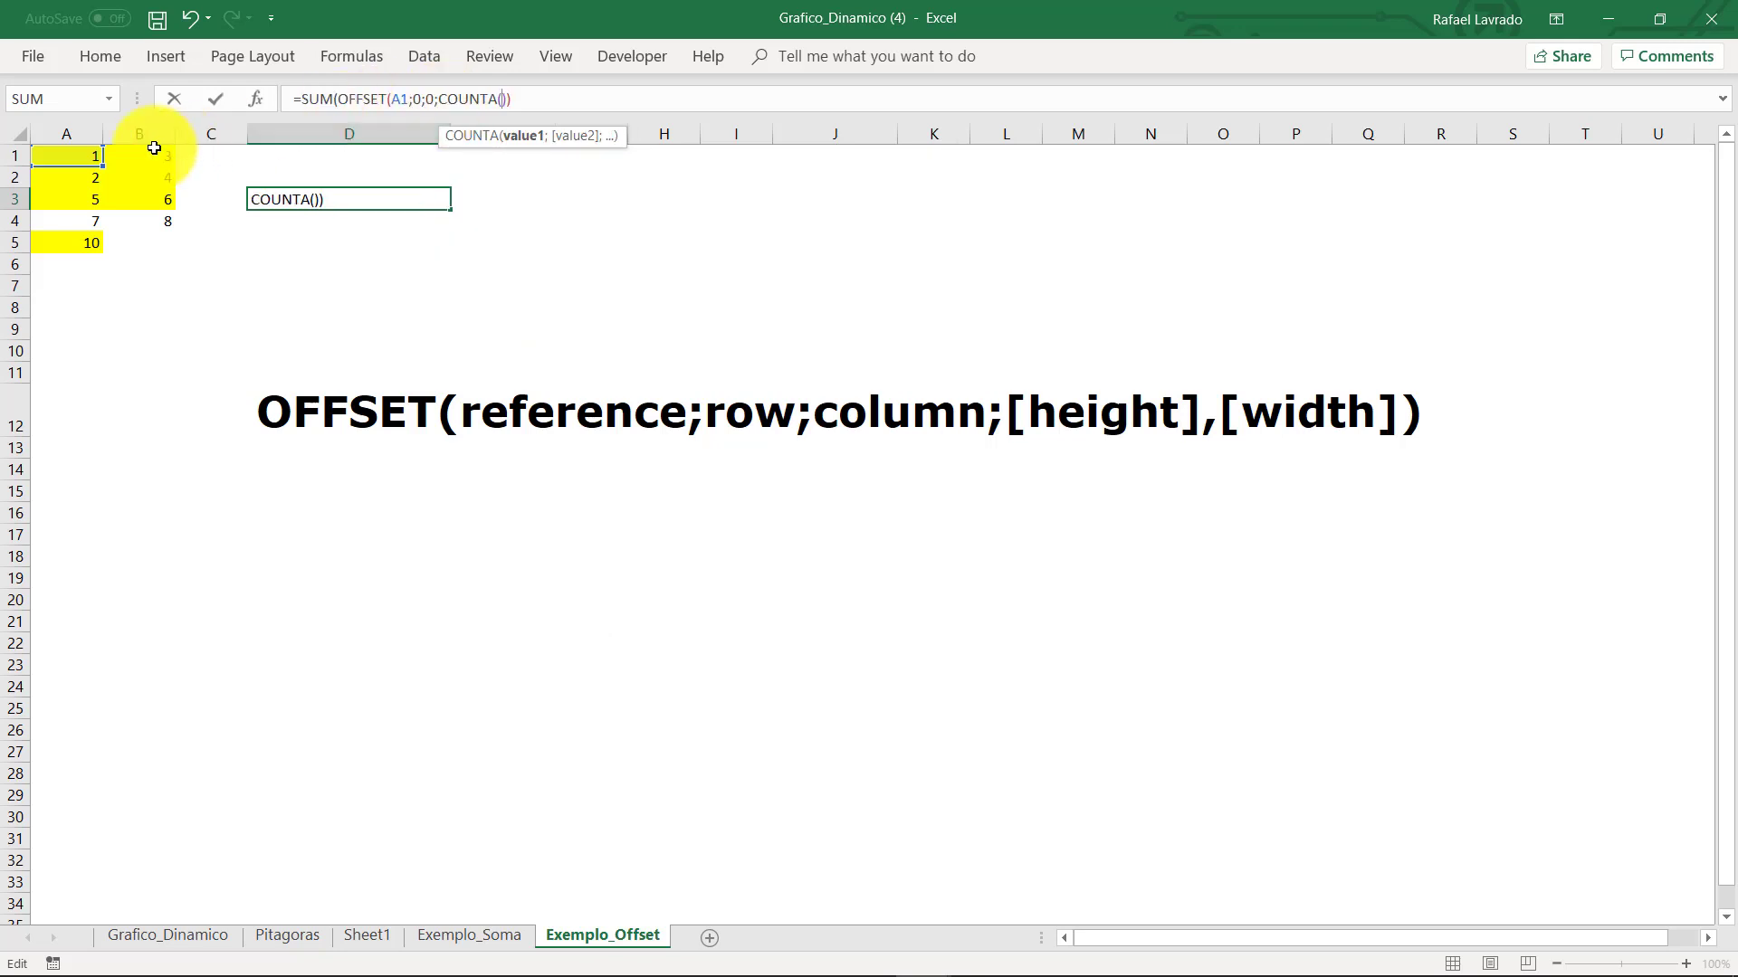
left_click(80, 133)
type(")")
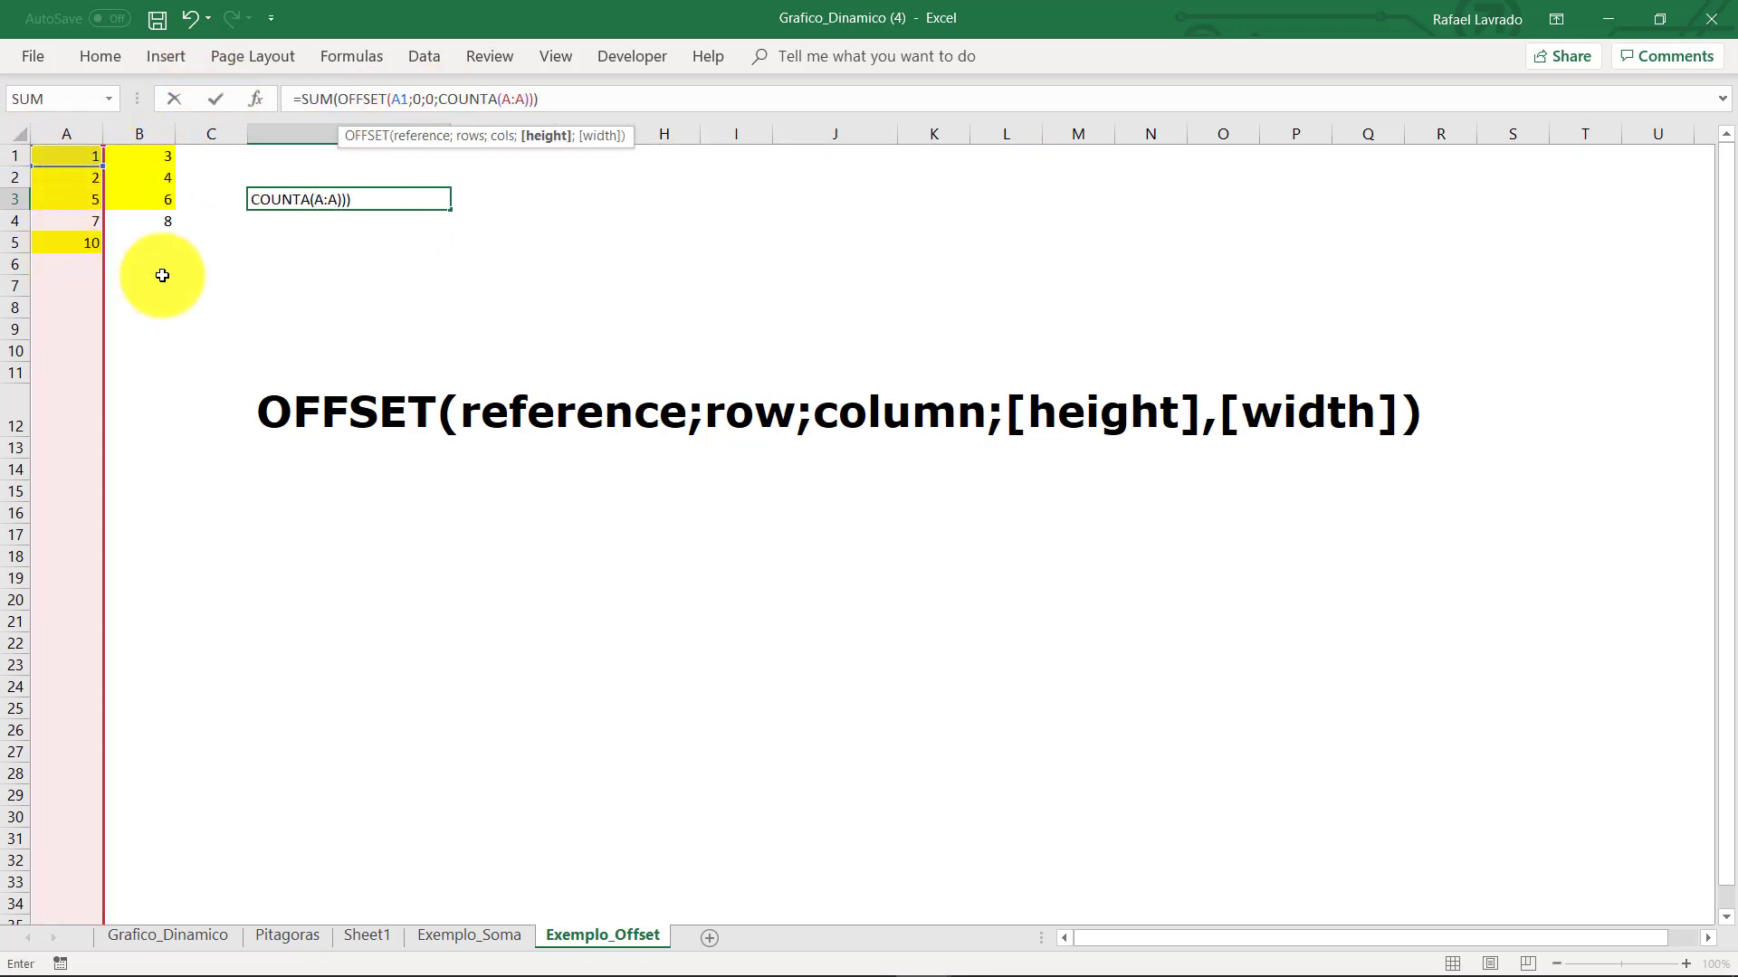
key("Return")
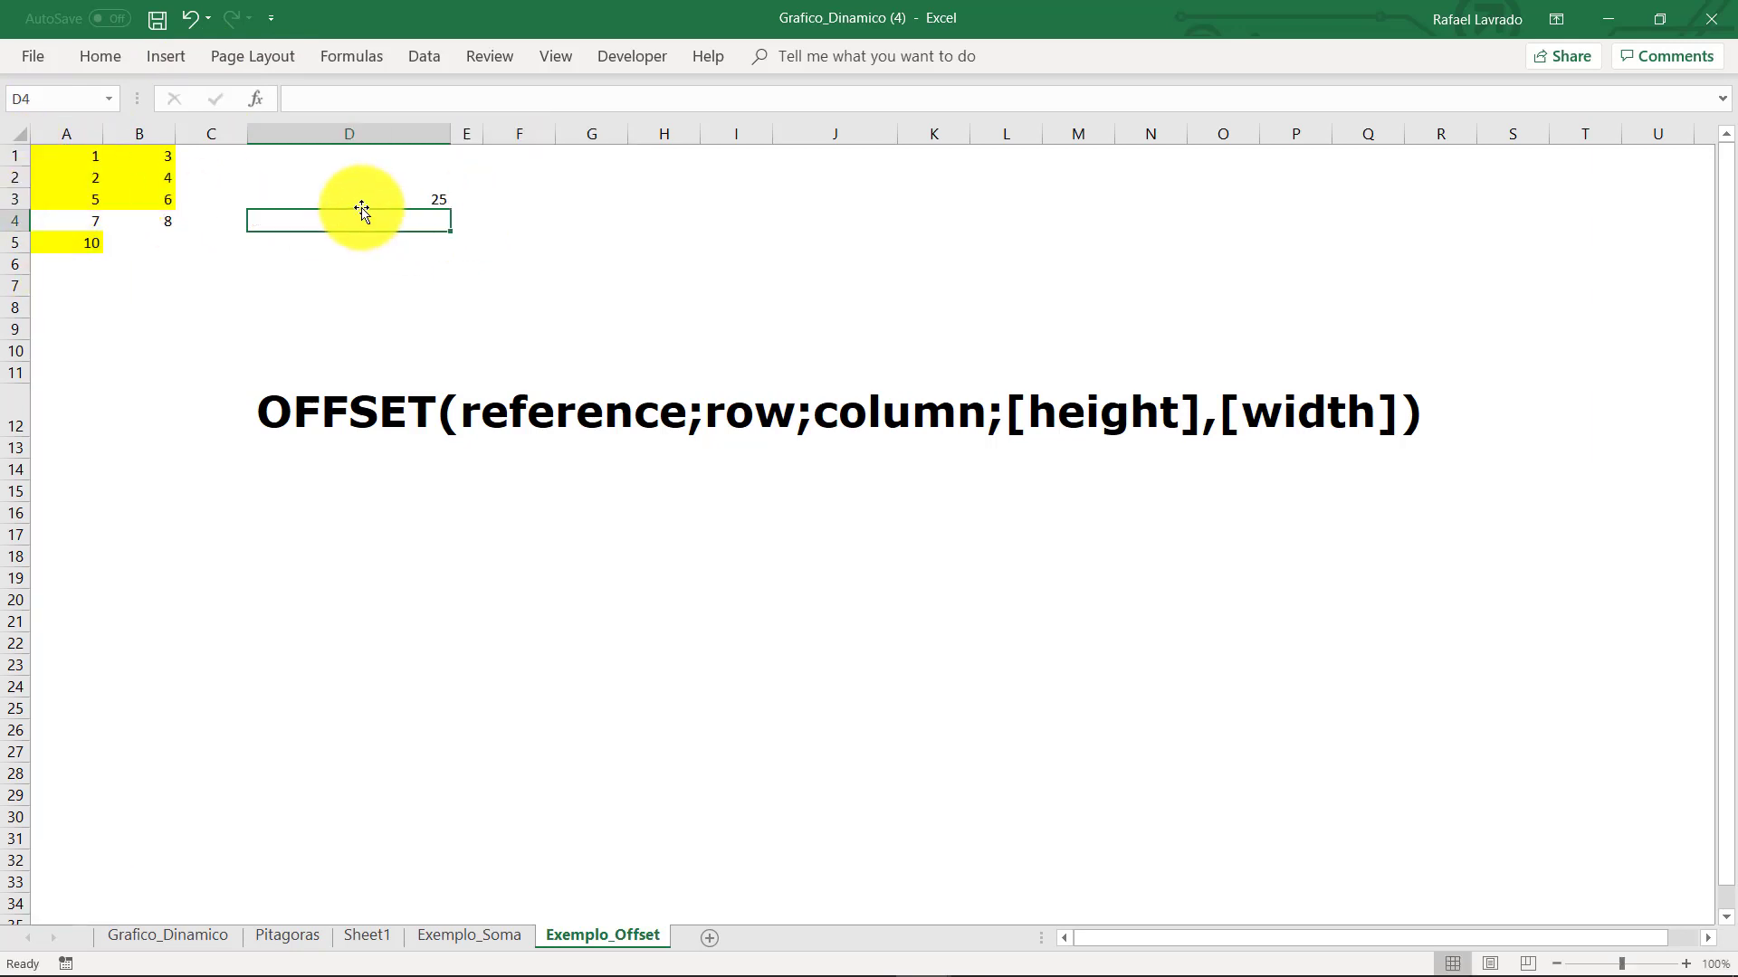
Add the value 10 in cell A6 to test D3's dynamic sum
left_click(362, 208)
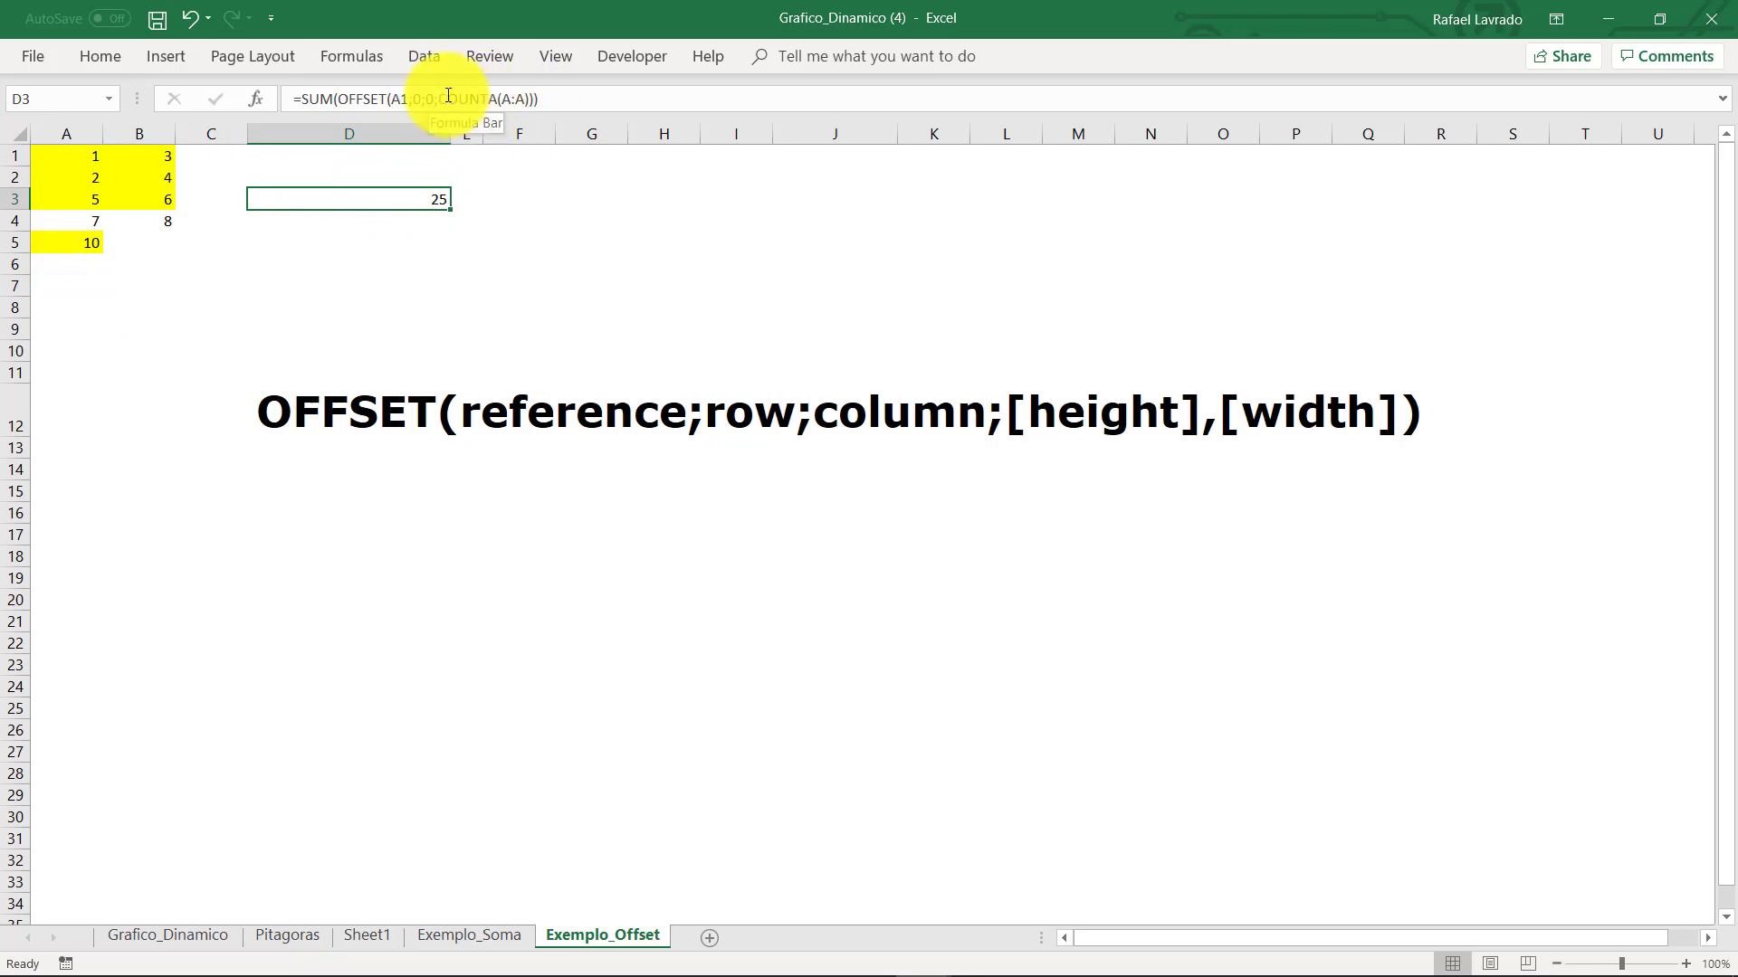
left_click(81, 261)
type("10")
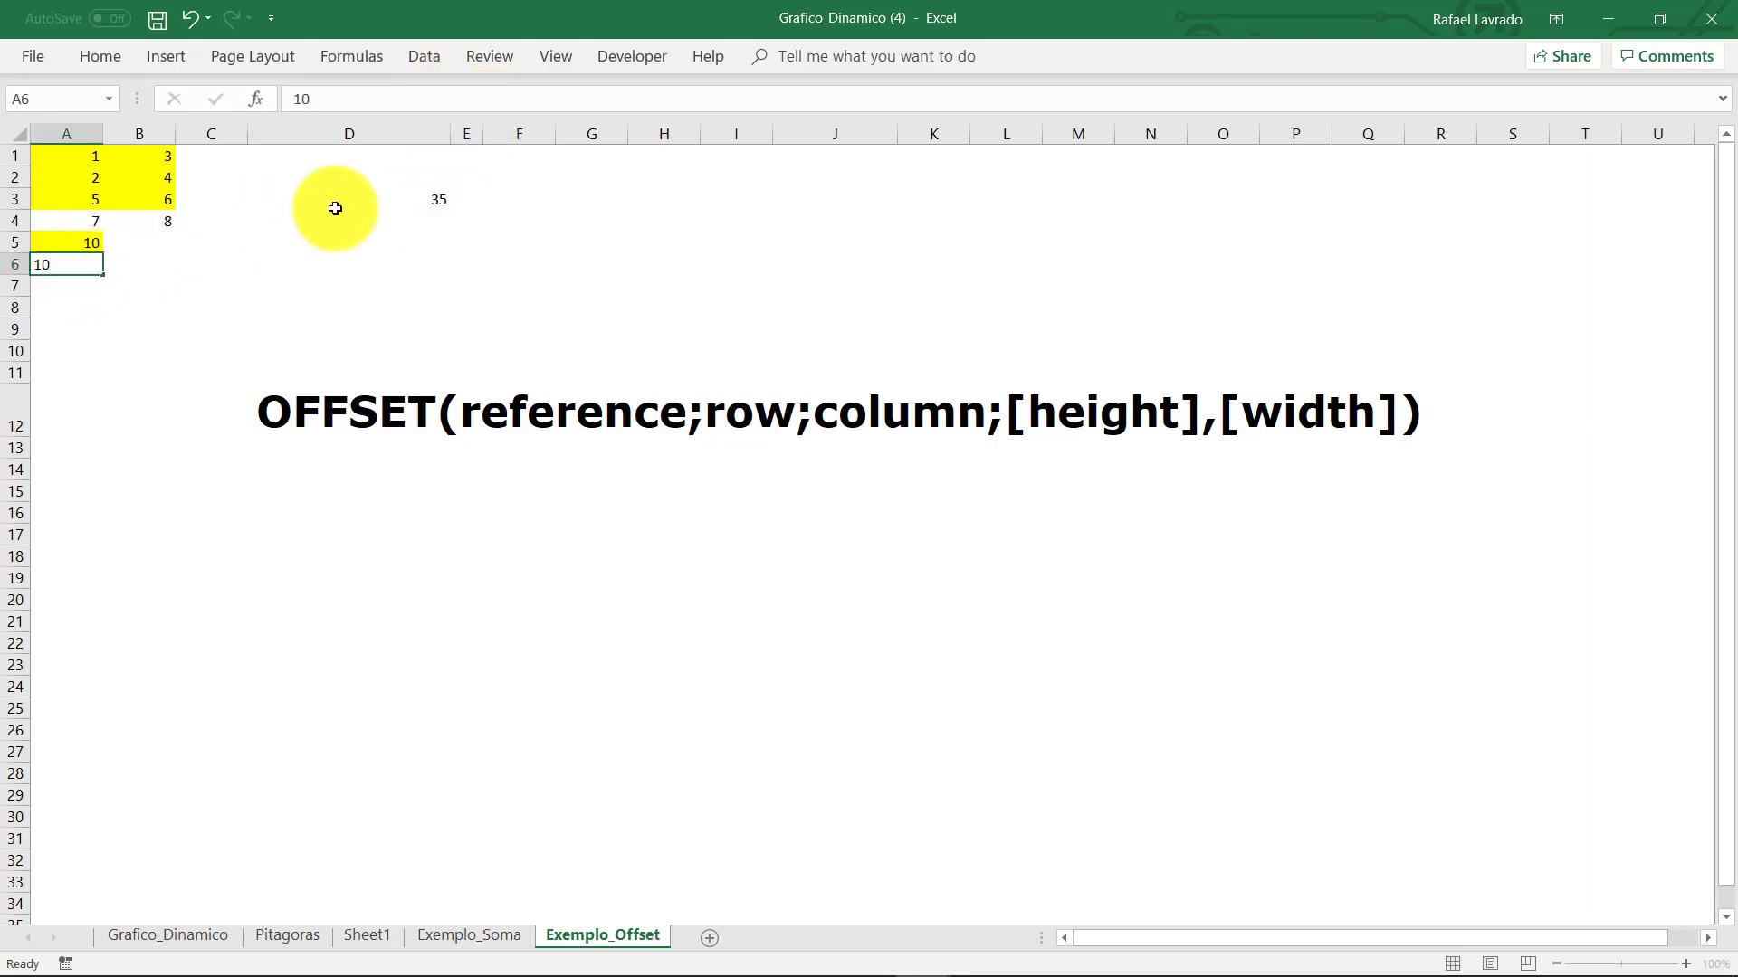
key("Return")
left_click(418, 199)
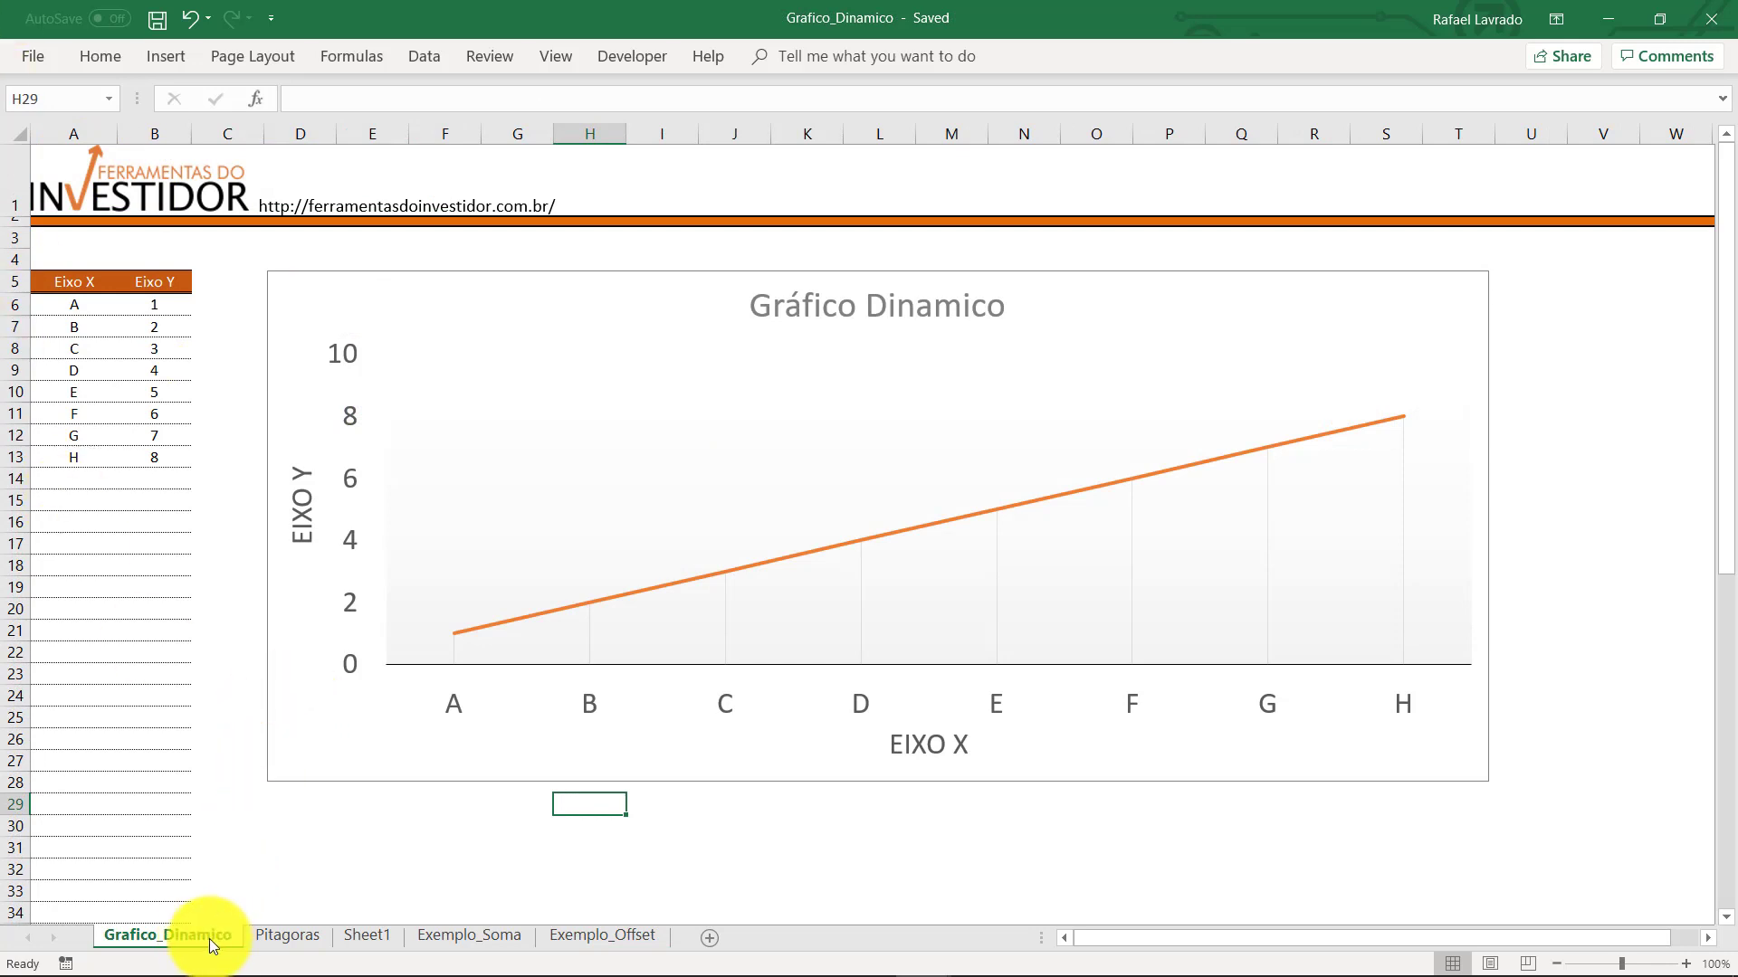
On the Grafico_Dinamico sheet, open the Name Manager and view the definitions of Eixo_X and Eixo_Y
left_click(234, 324)
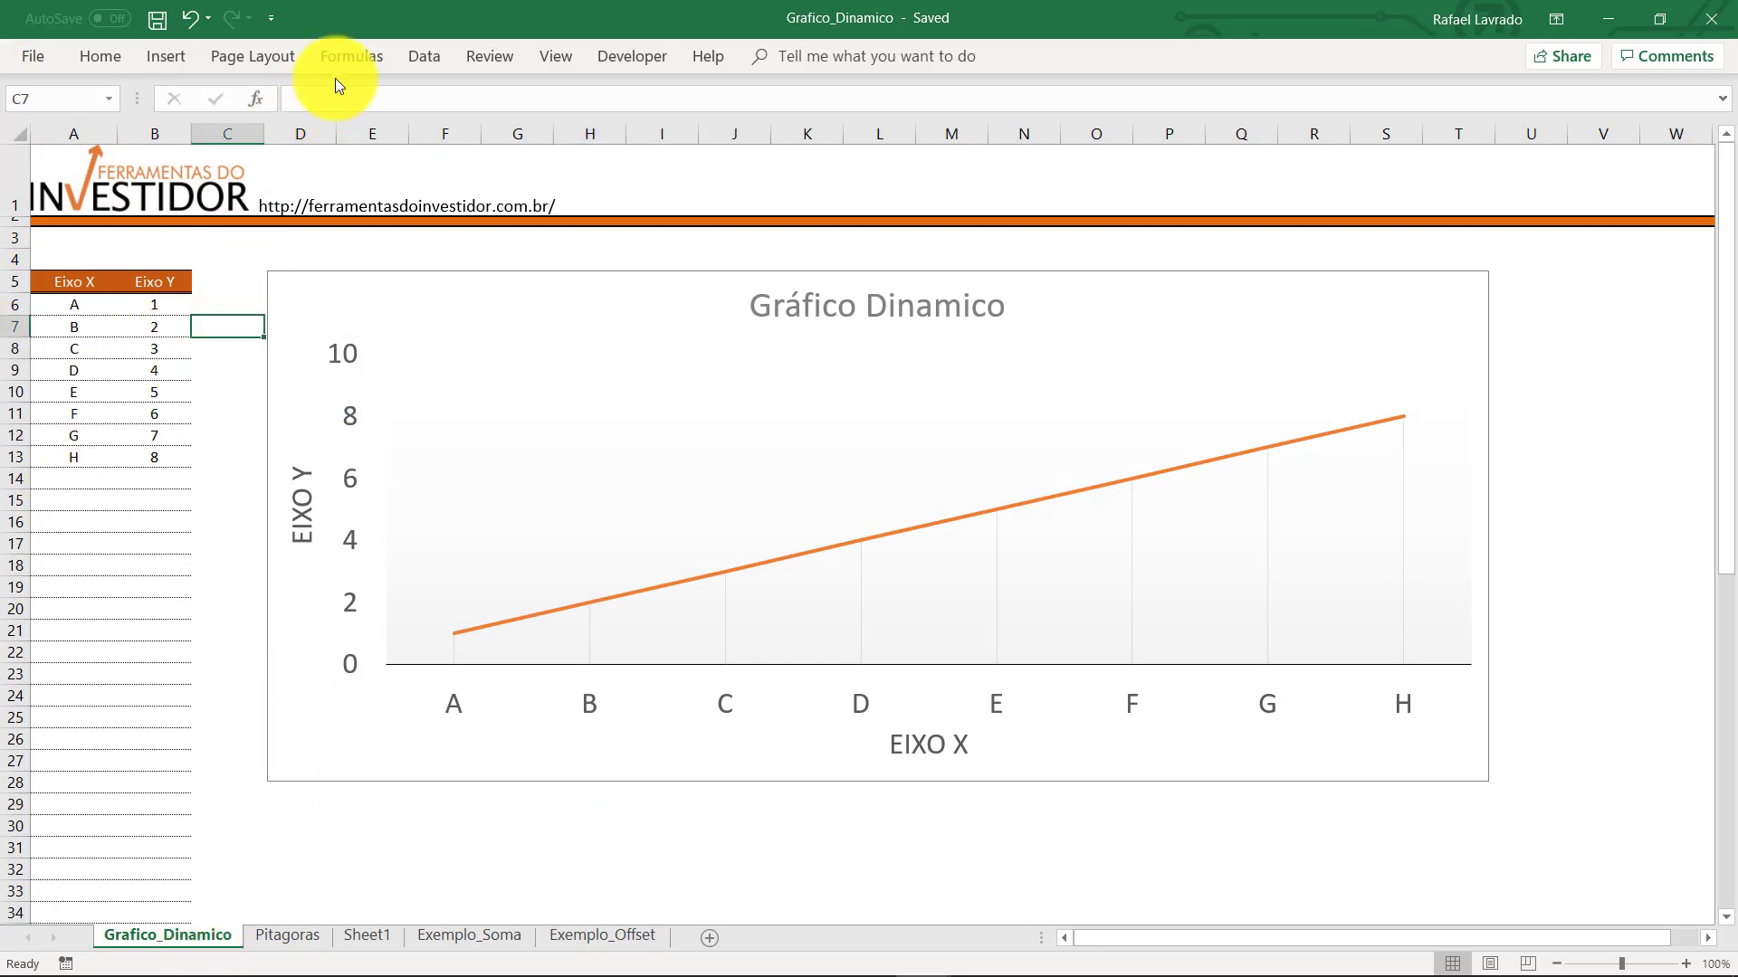
left_click(347, 56)
left_click(668, 136)
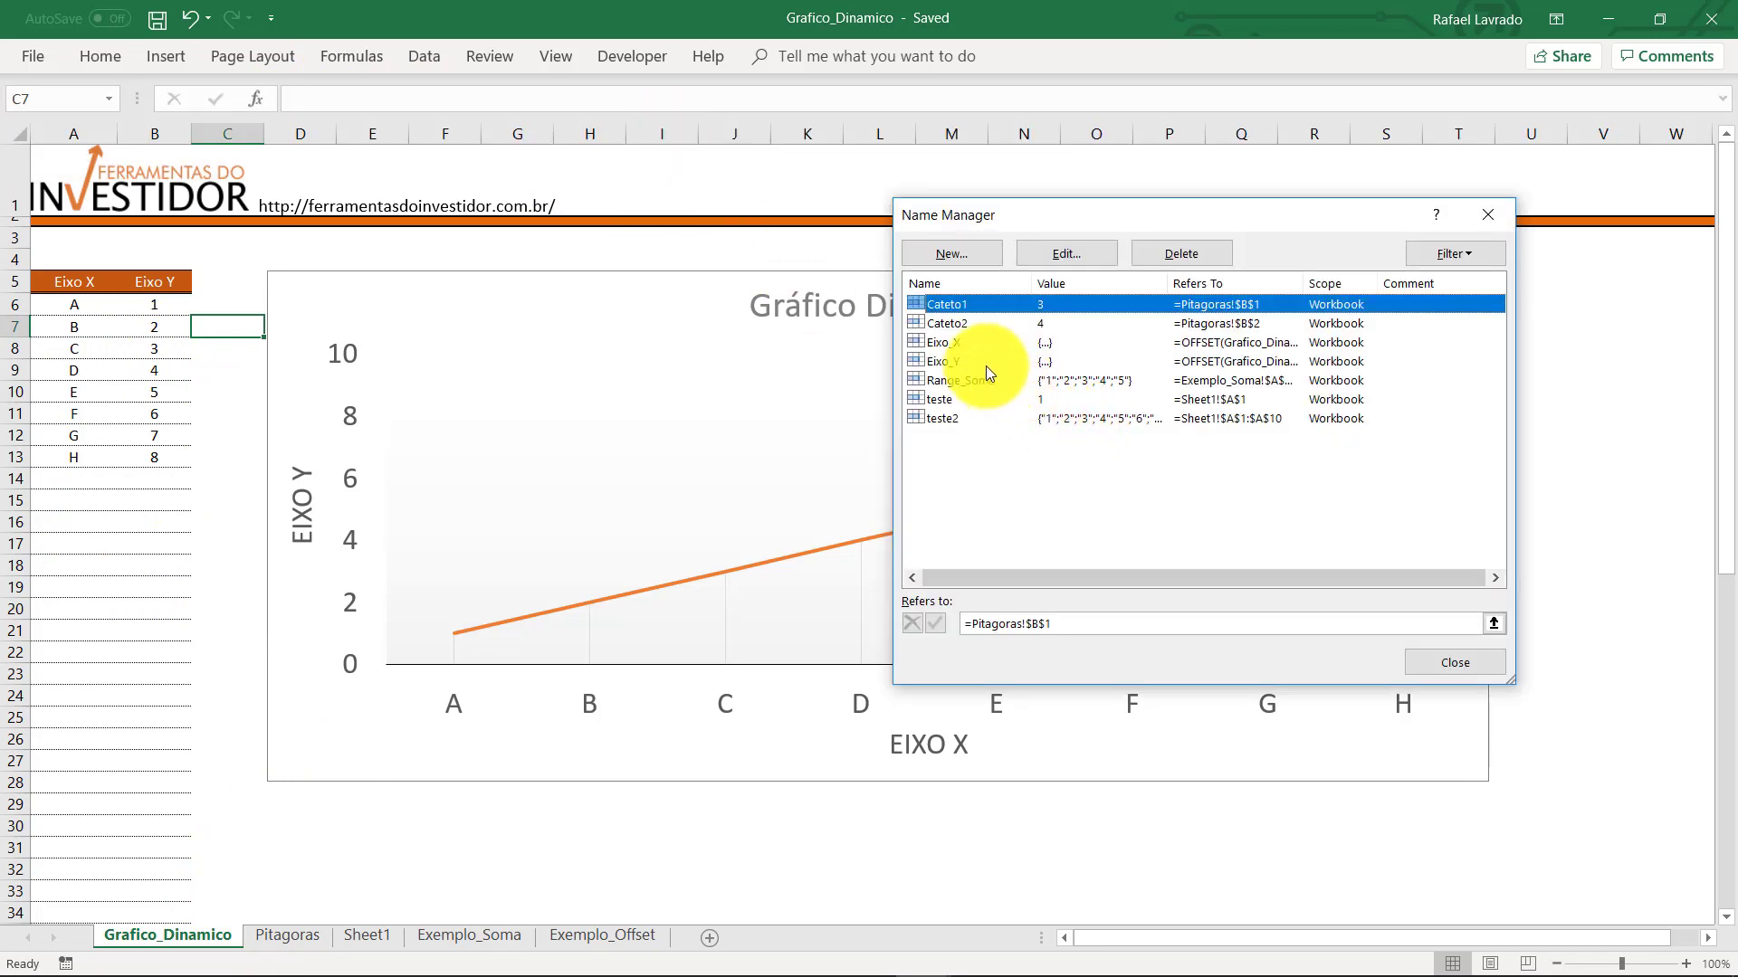
left_click(963, 345)
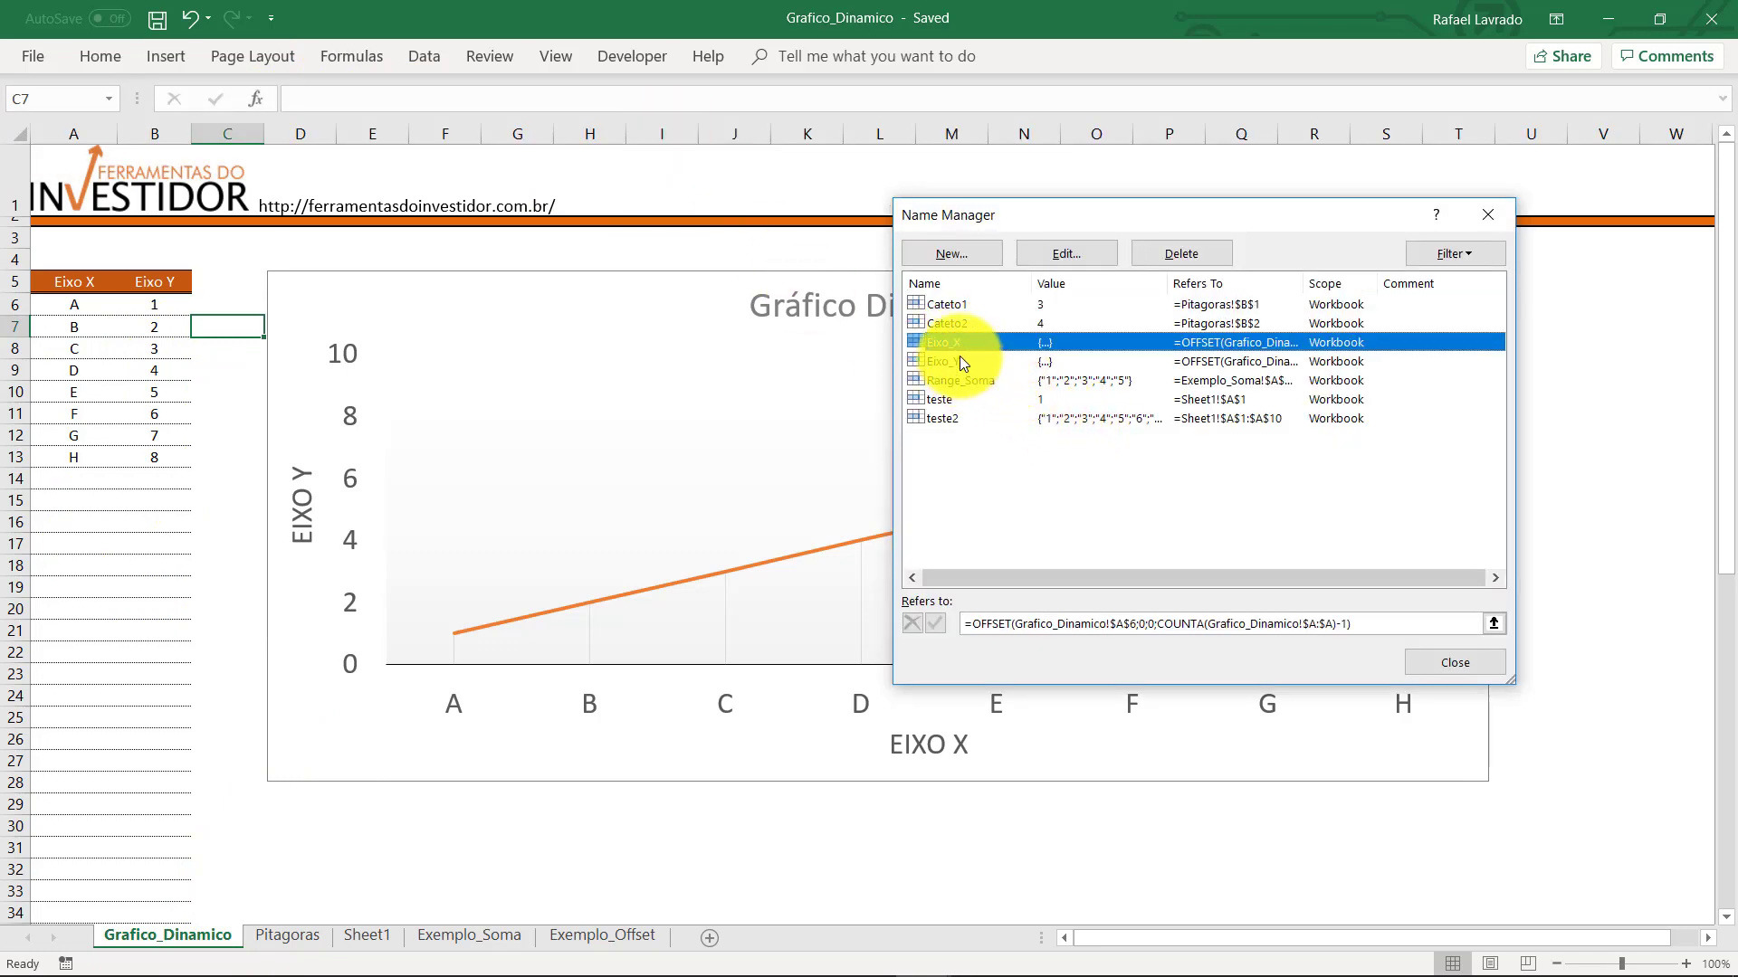
left_click(960, 361)
left_click(954, 346)
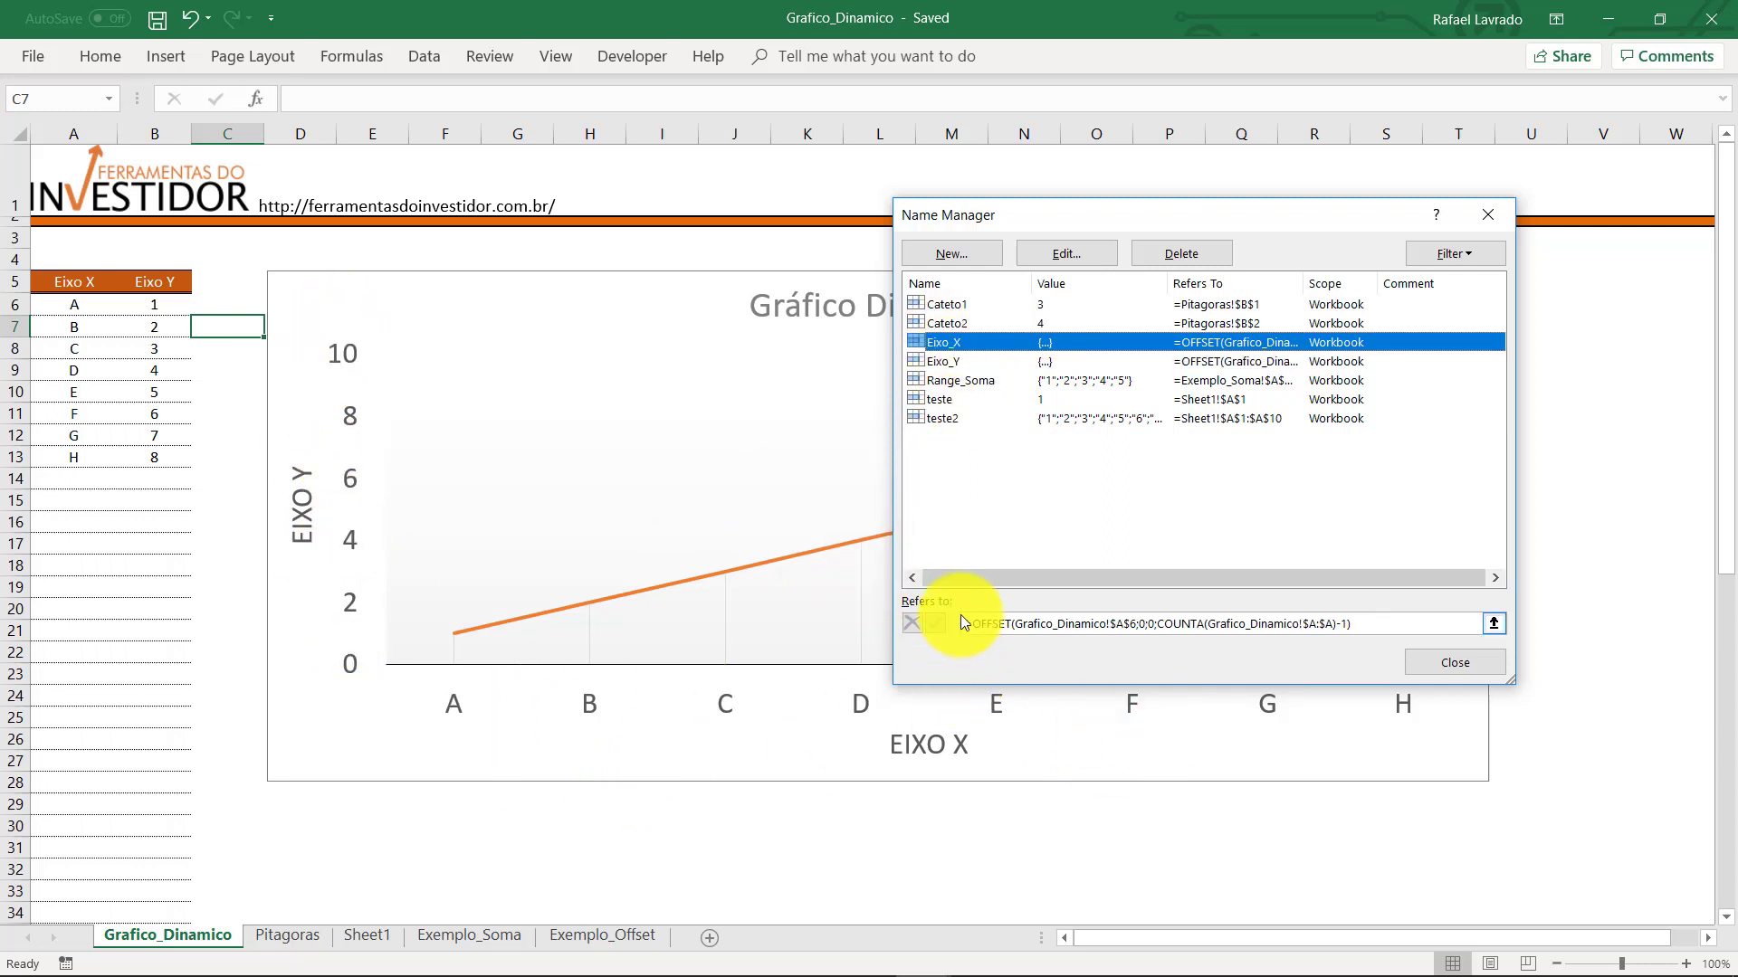
Examine the OFFSET and COUNTA formula behind the name Eixo_X and the cells it covers on the sheet
left_click(984, 624)
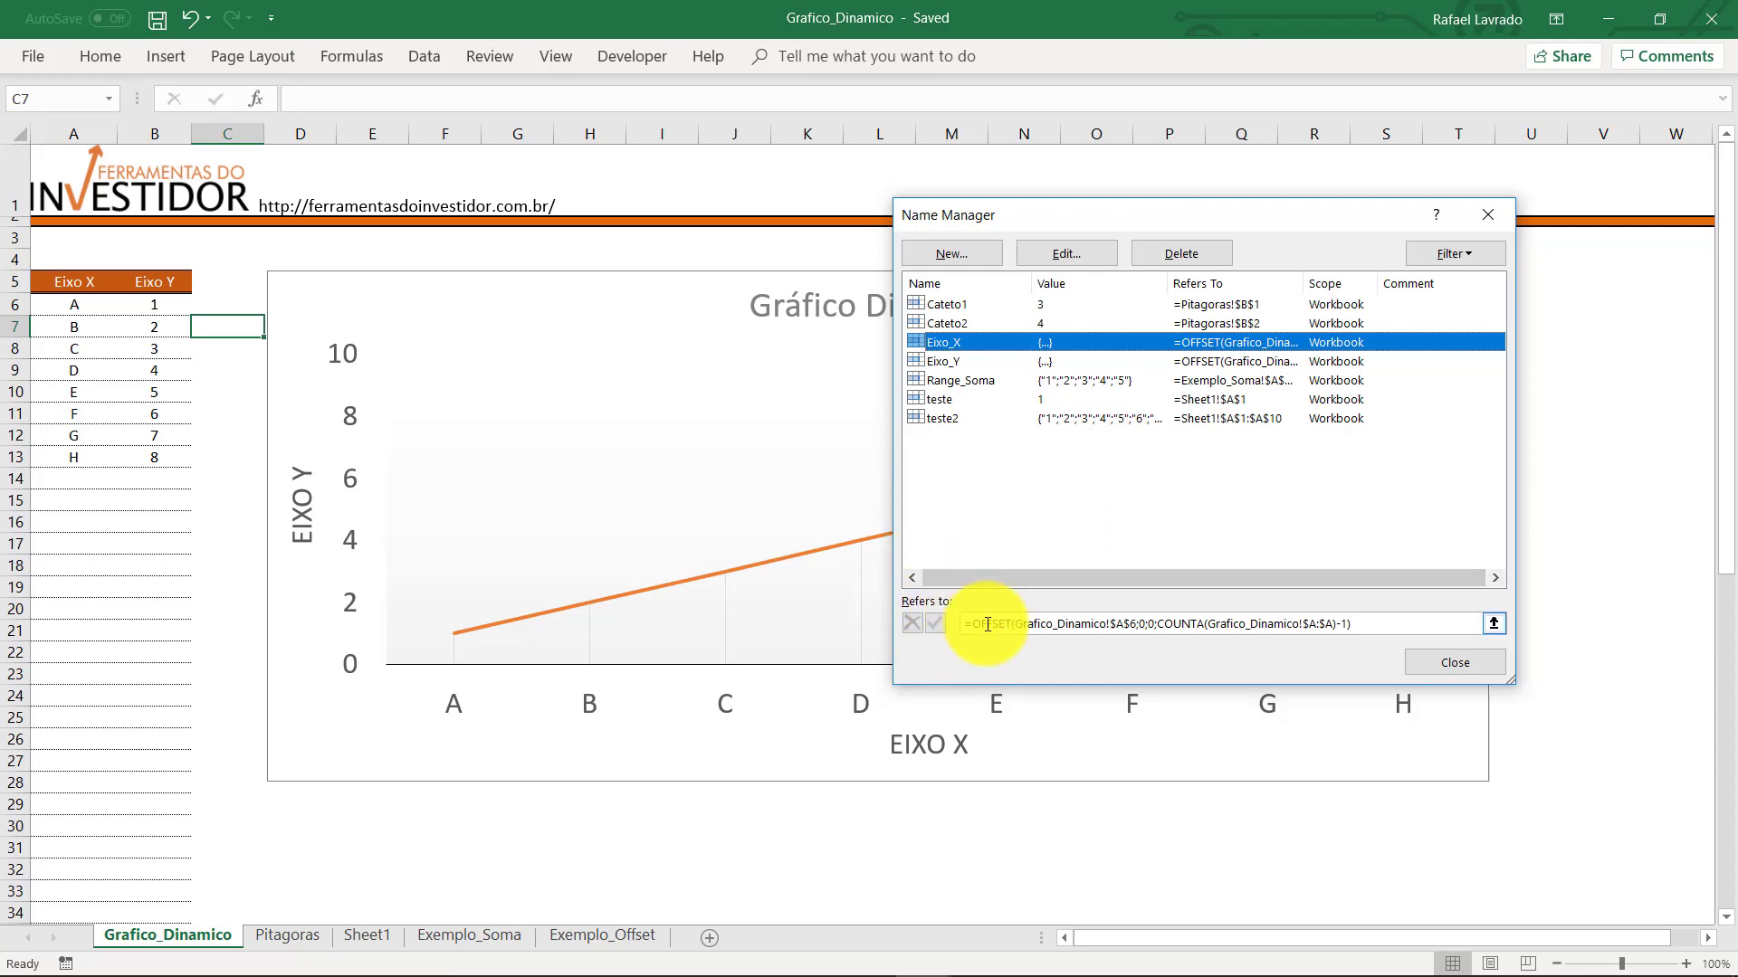
left_click_drag(1155, 624, 1114, 633)
left_click(1109, 624)
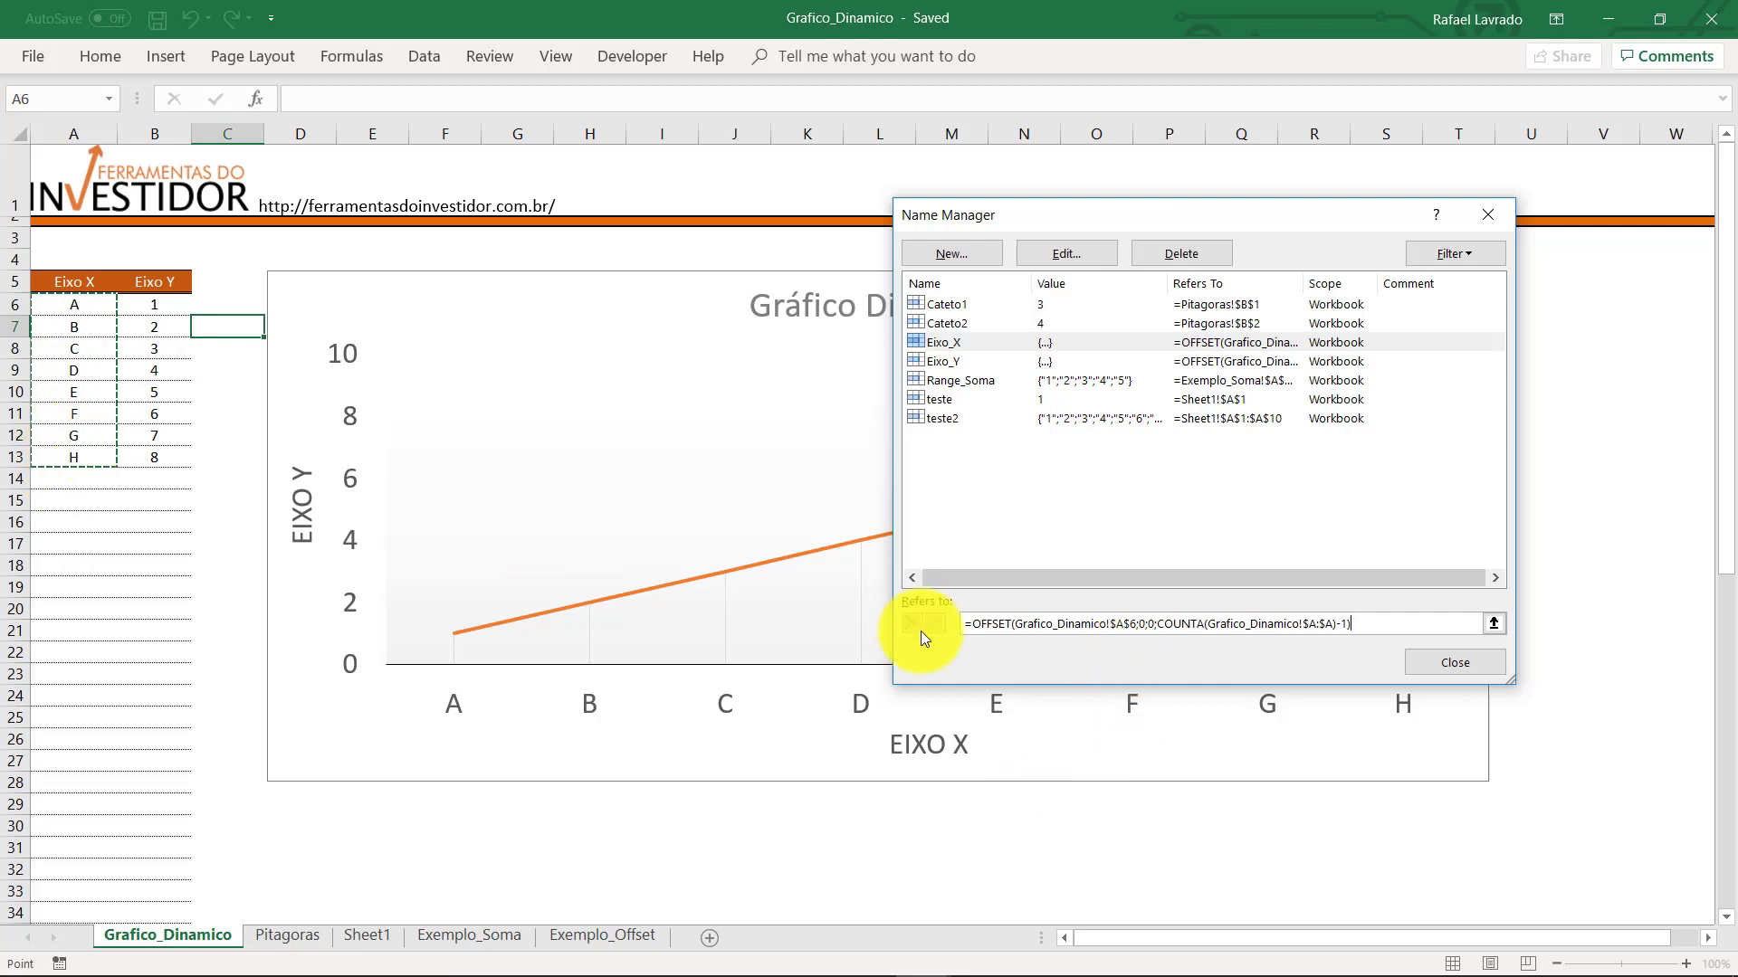
left_click(1070, 630)
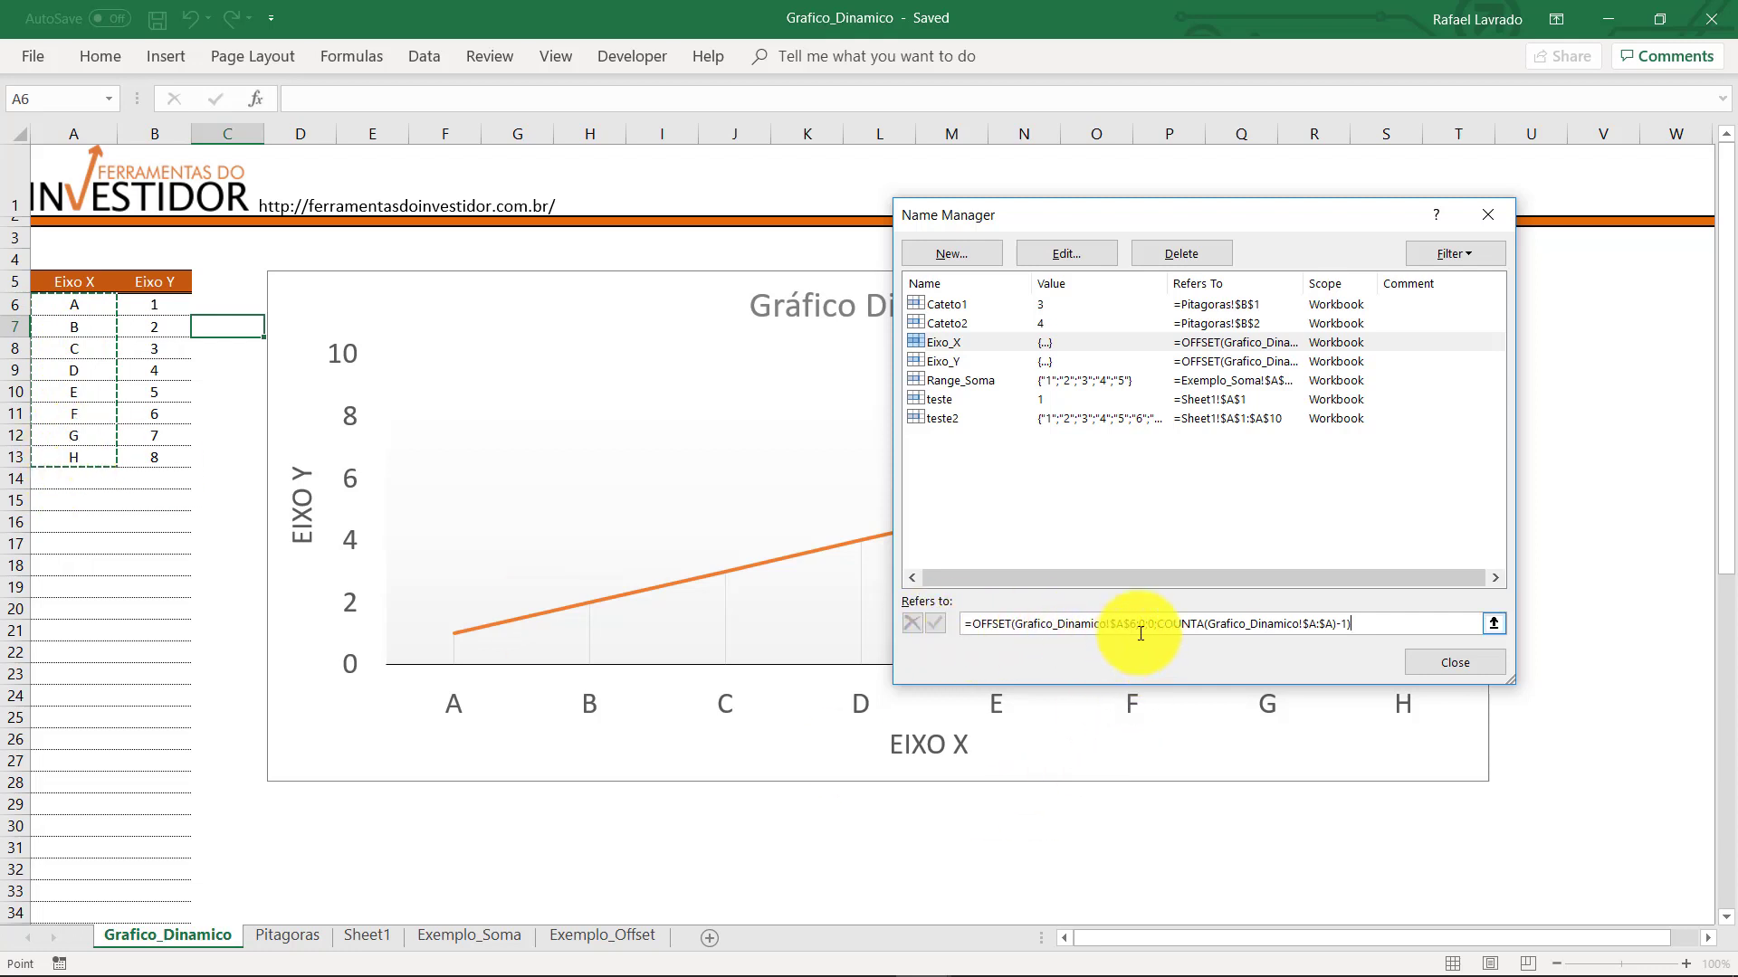
key("End")
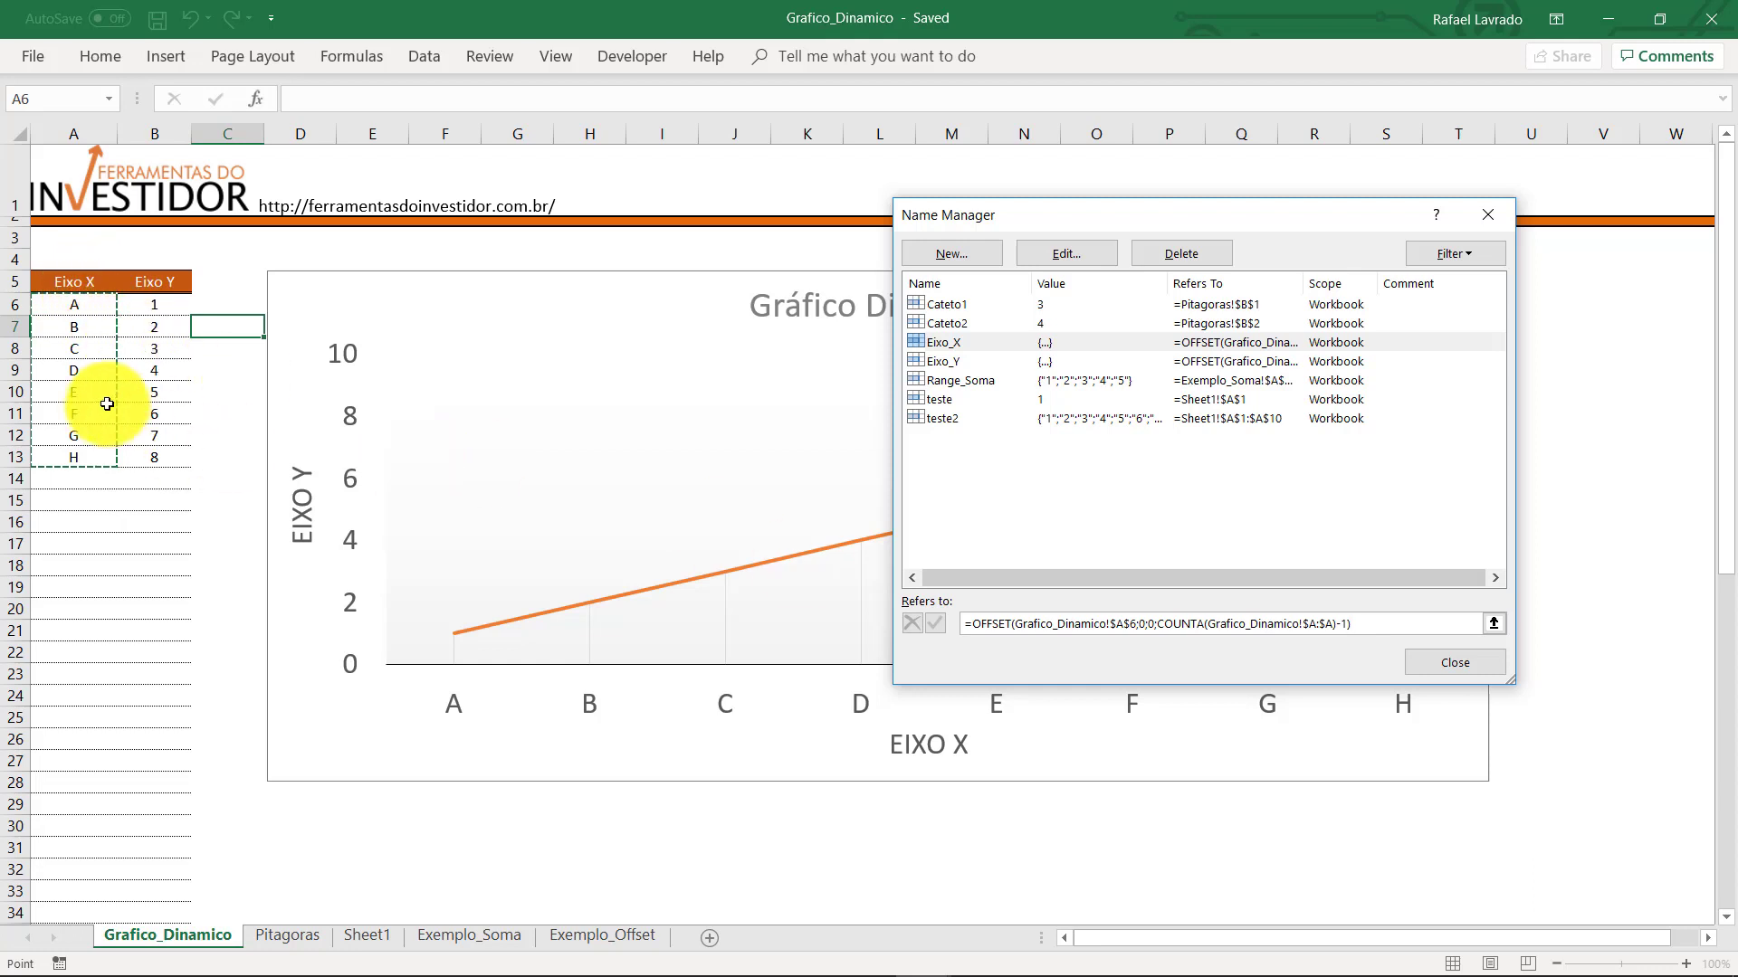
left_click(921, 382)
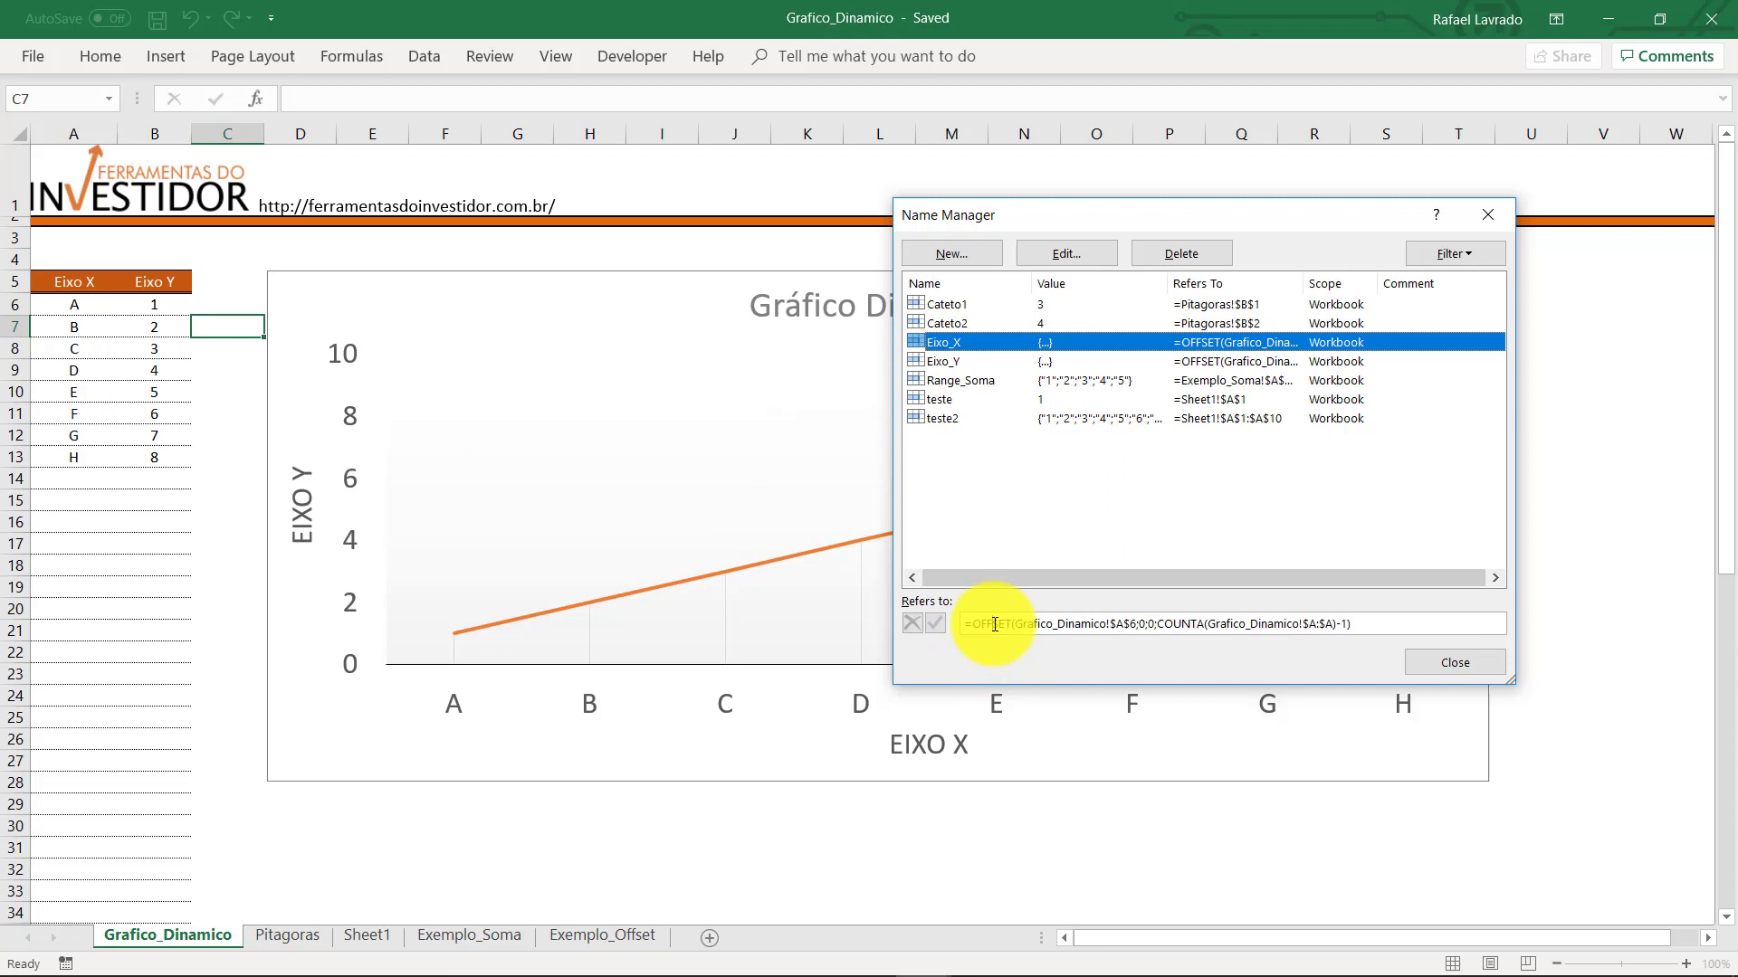
left_click(991, 624)
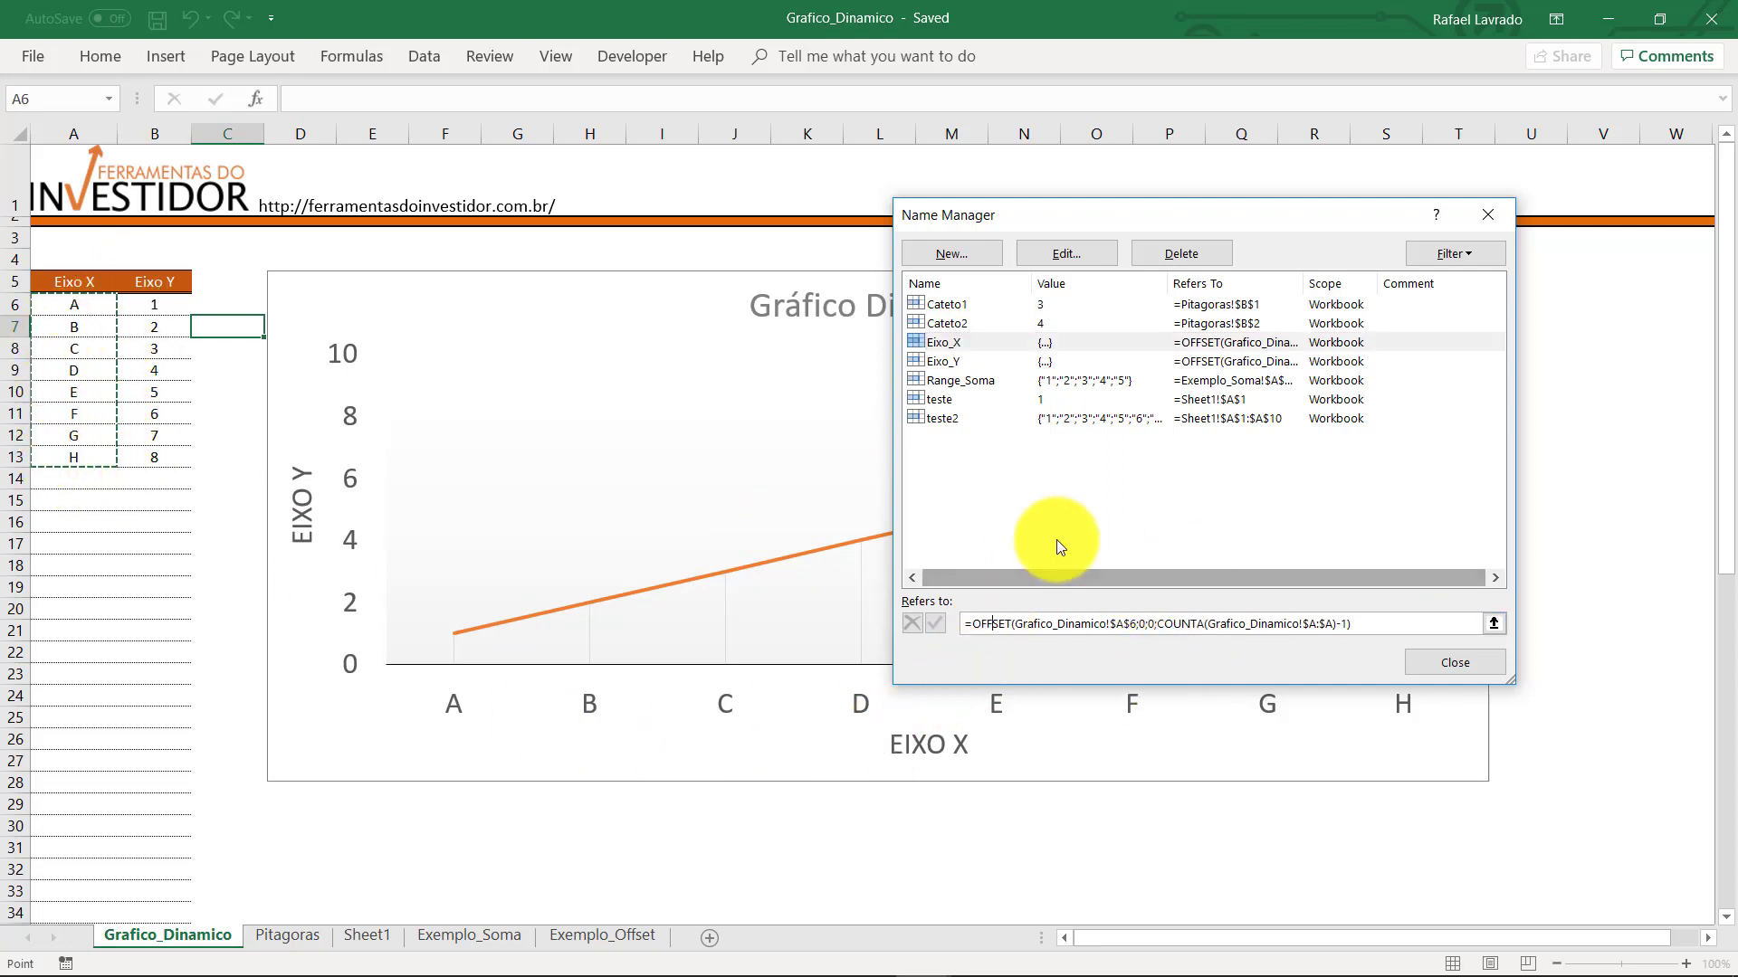
Inspect the formula and cell range behind the name Eixo_Y, and close the Name Manager
left_click(963, 360)
left_click(1075, 624)
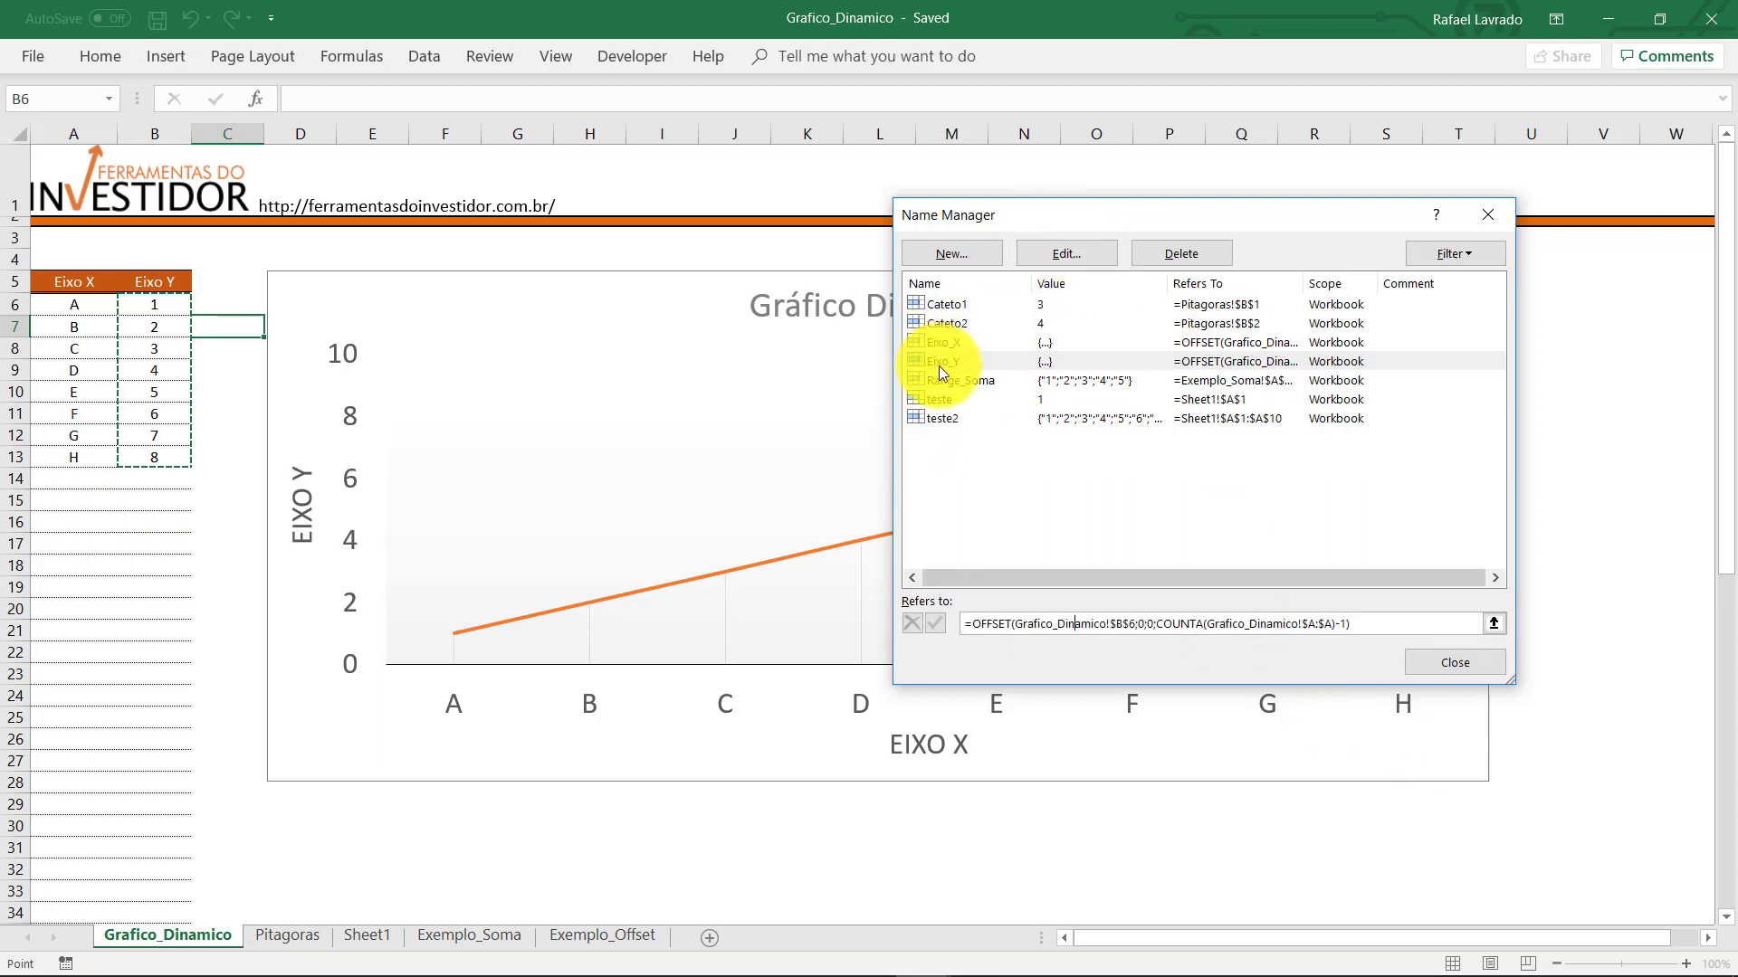
left_click(1447, 665)
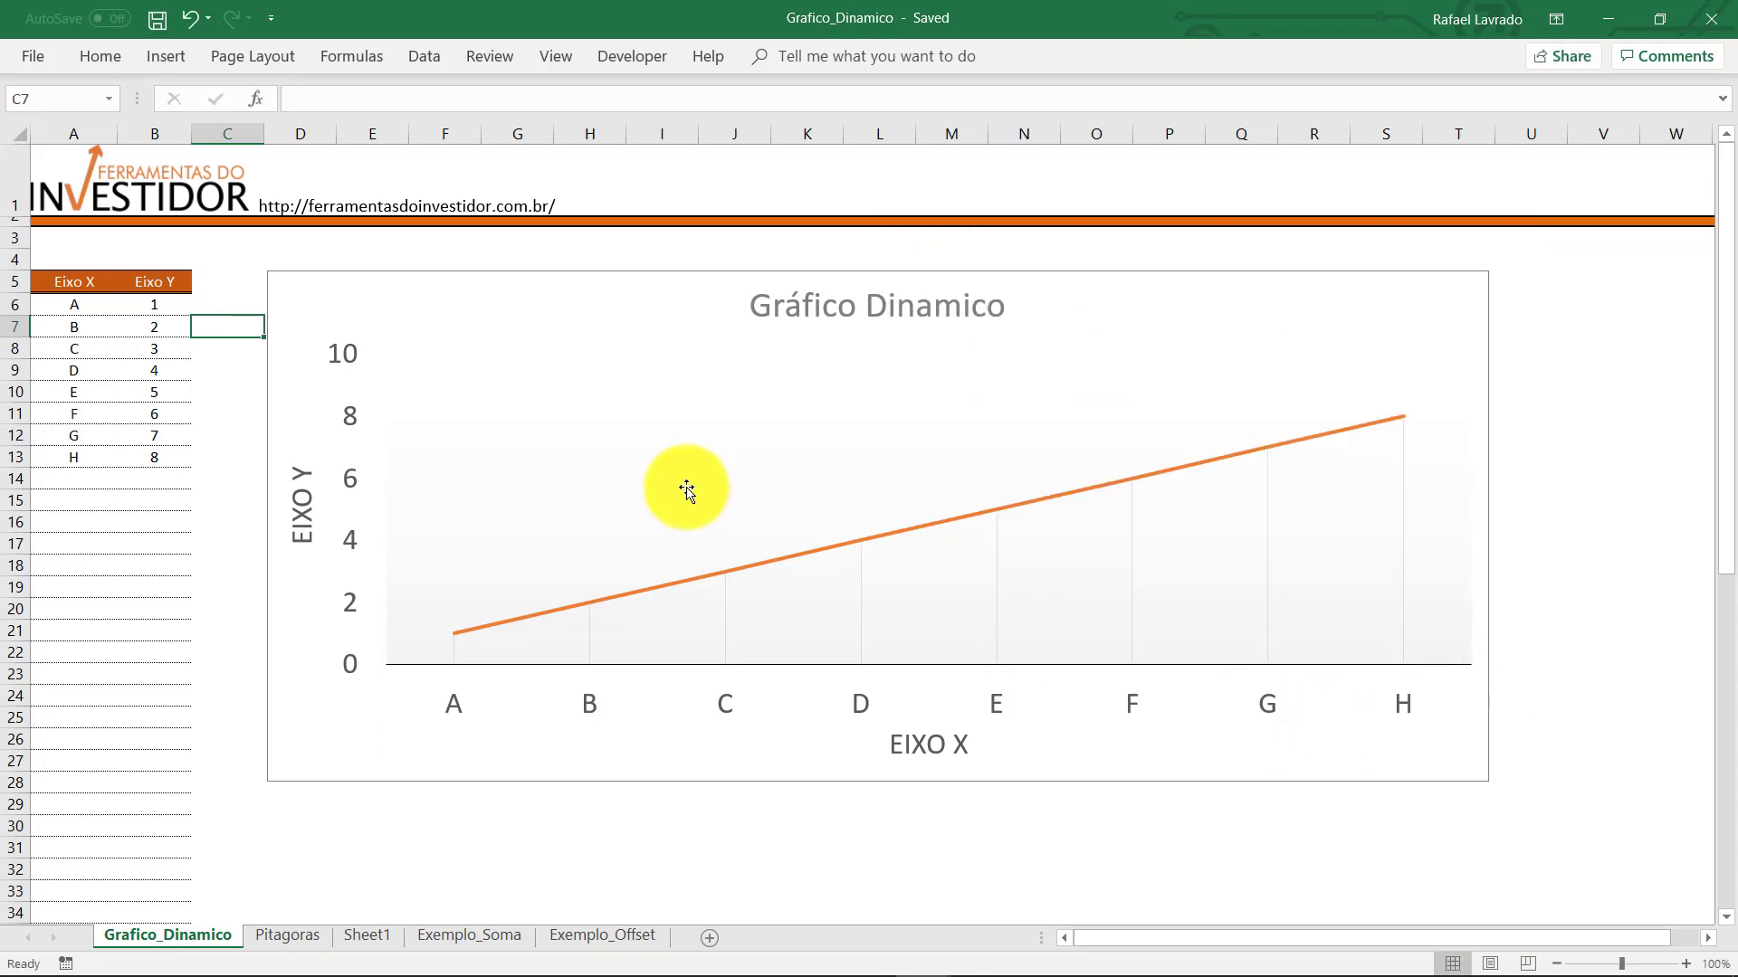
Open the chart's data source and examine how the Eixo_Y series values reference the workbook's named range
right_click(653, 461)
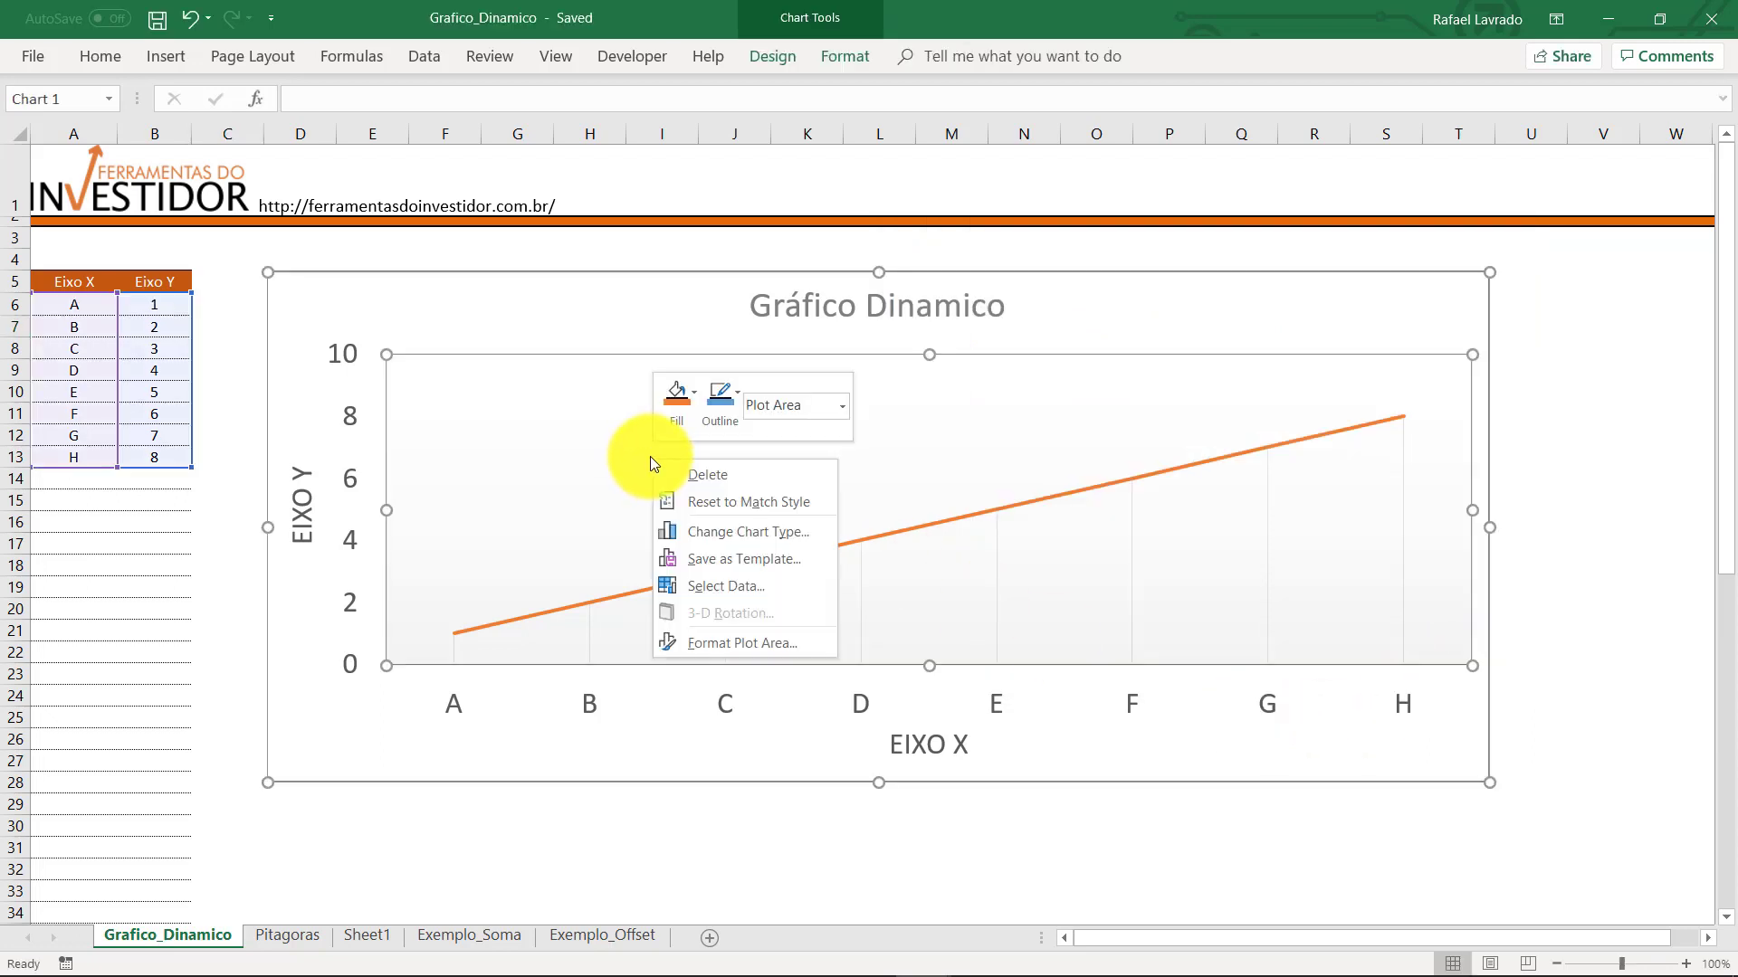
left_click(724, 589)
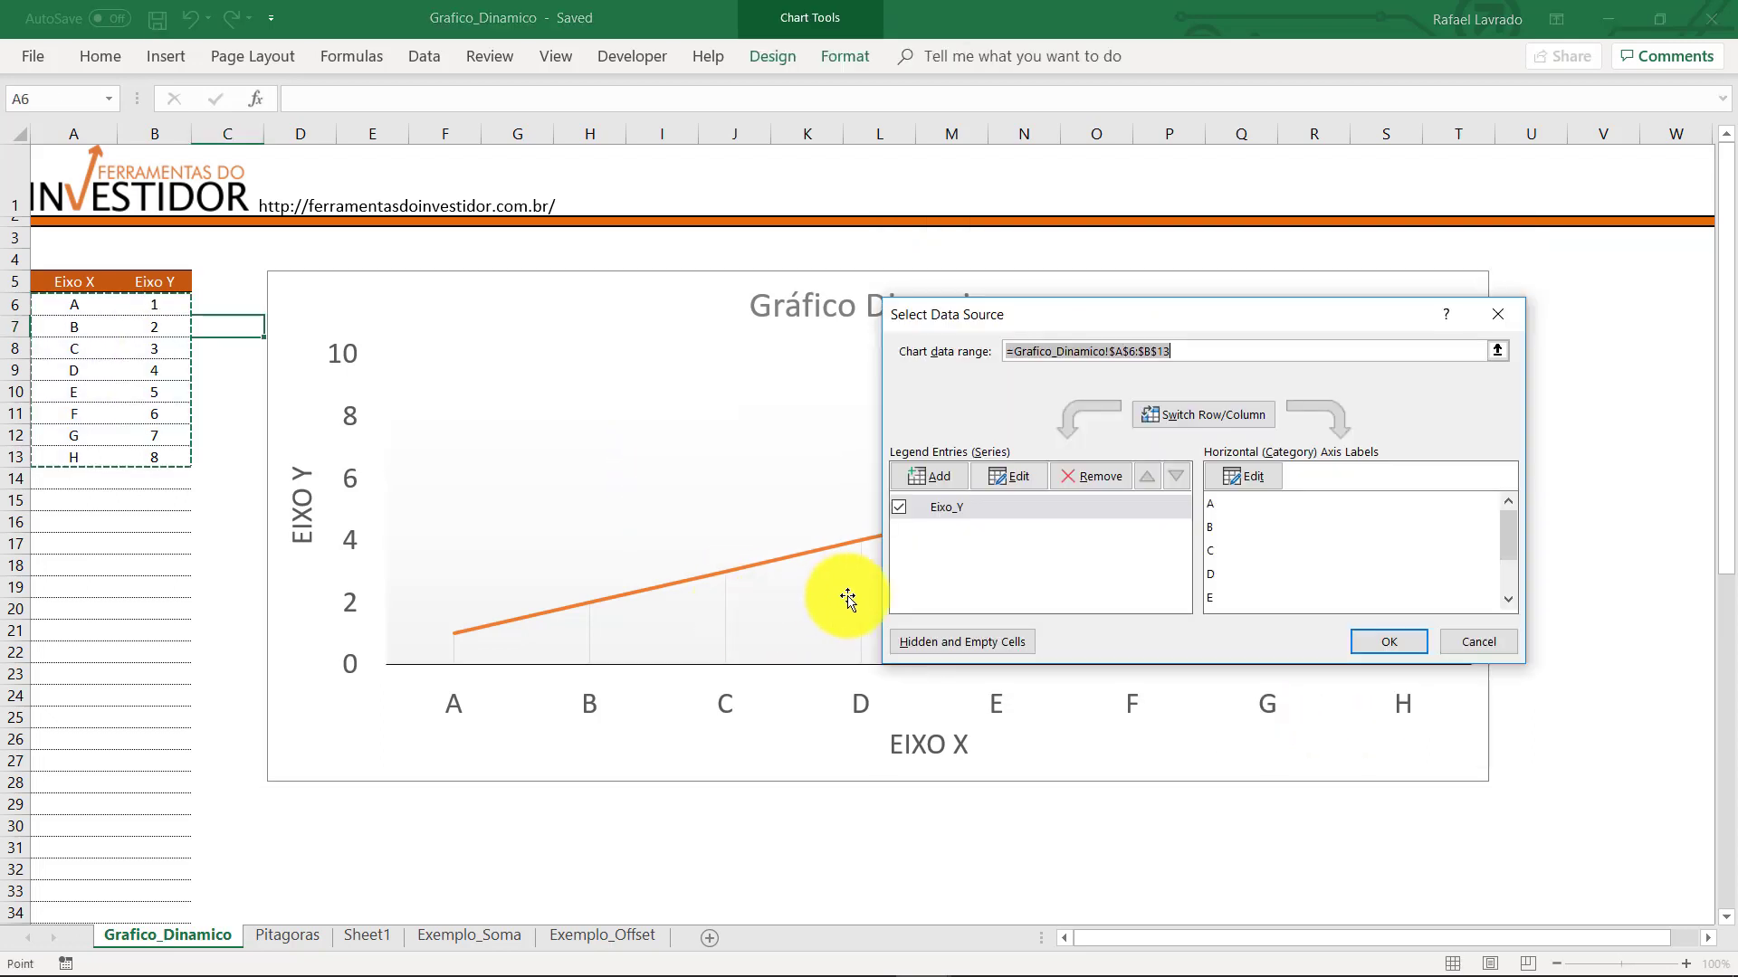
left_click(1003, 505)
left_click(1013, 474)
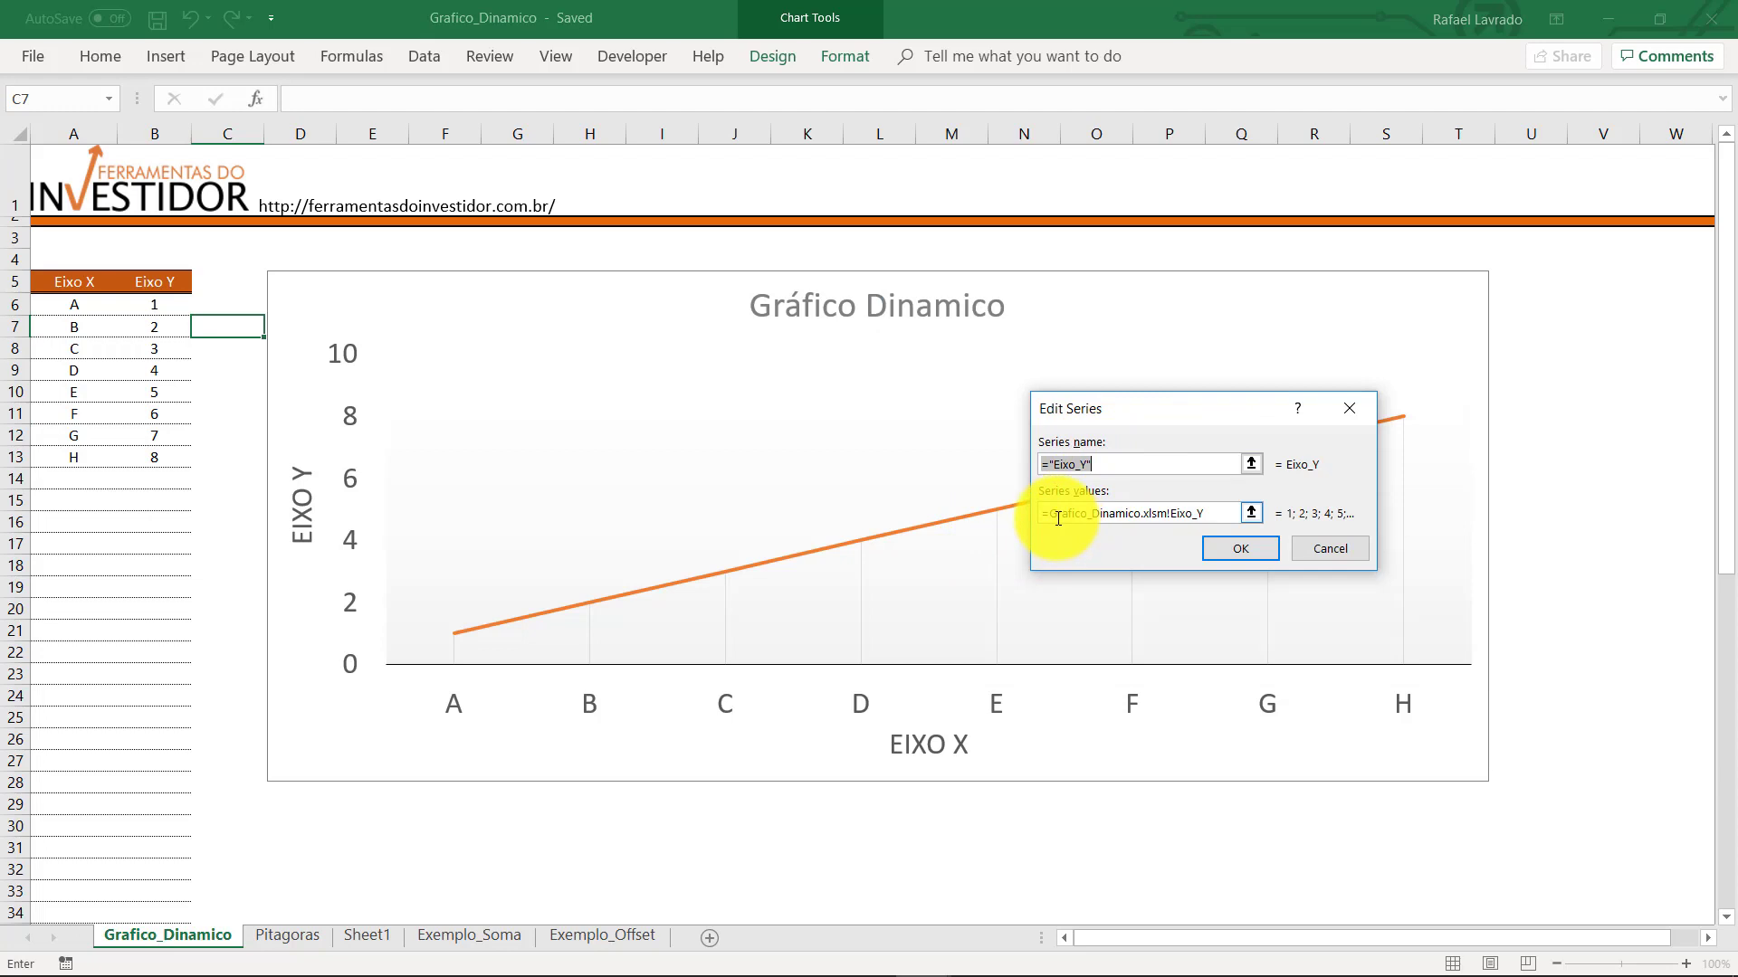
left_click(1174, 513)
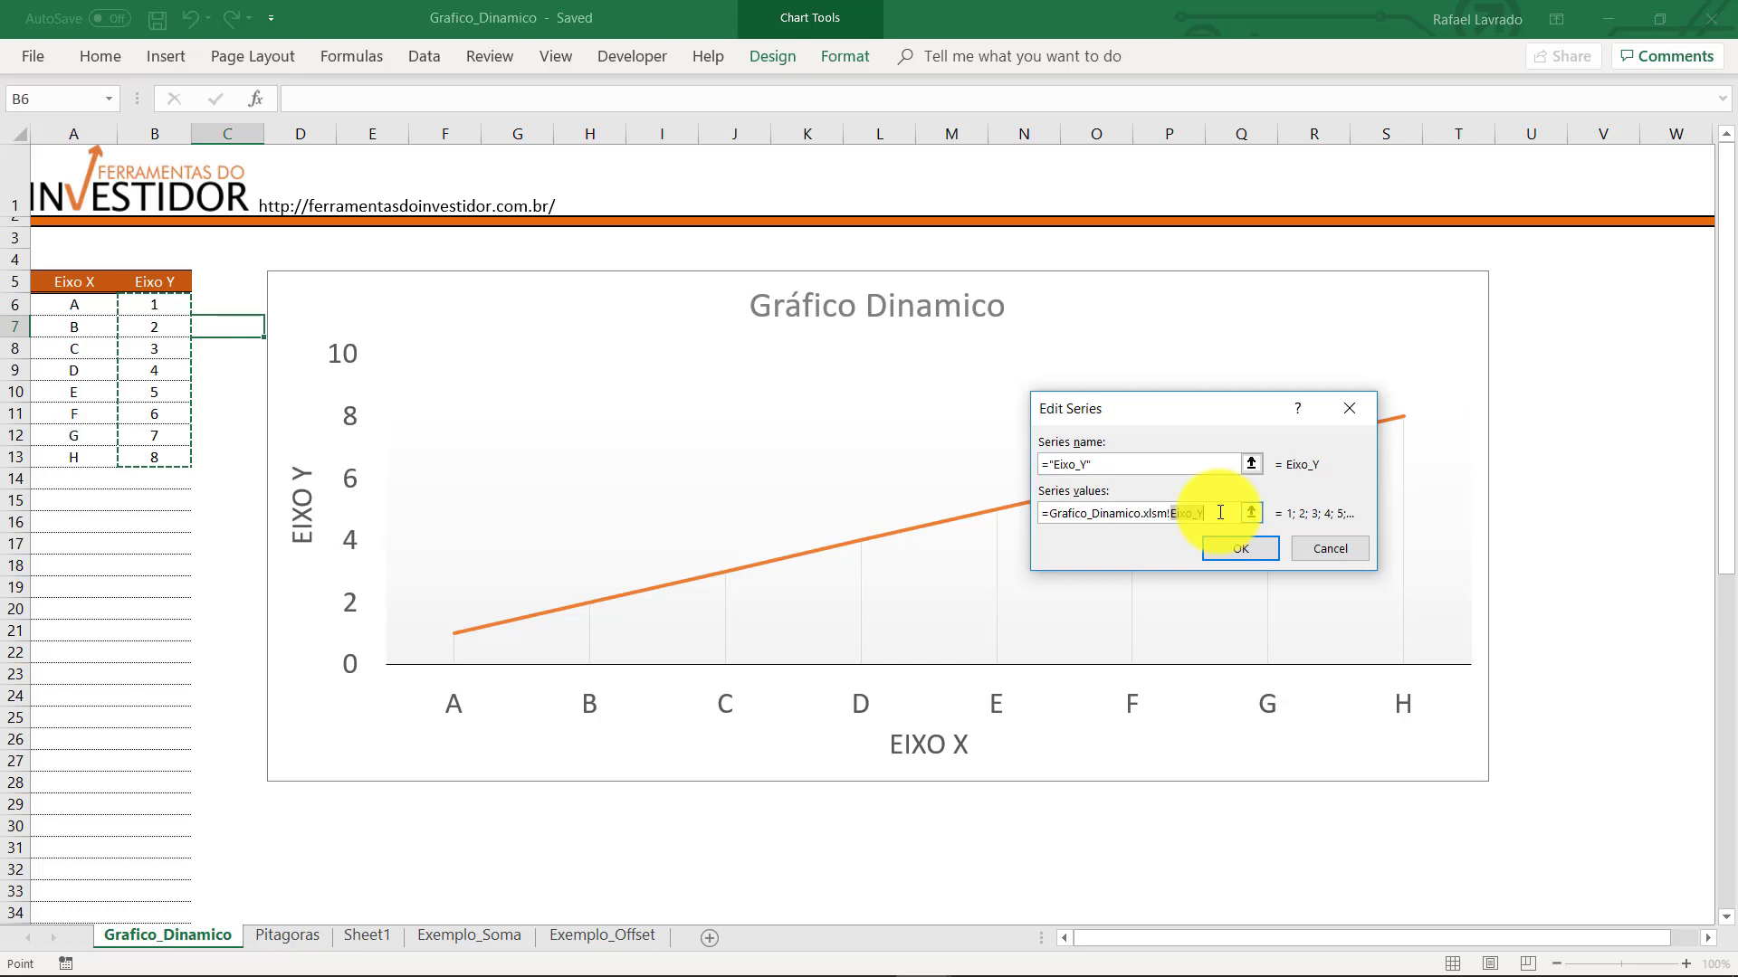
left_click(1220, 513)
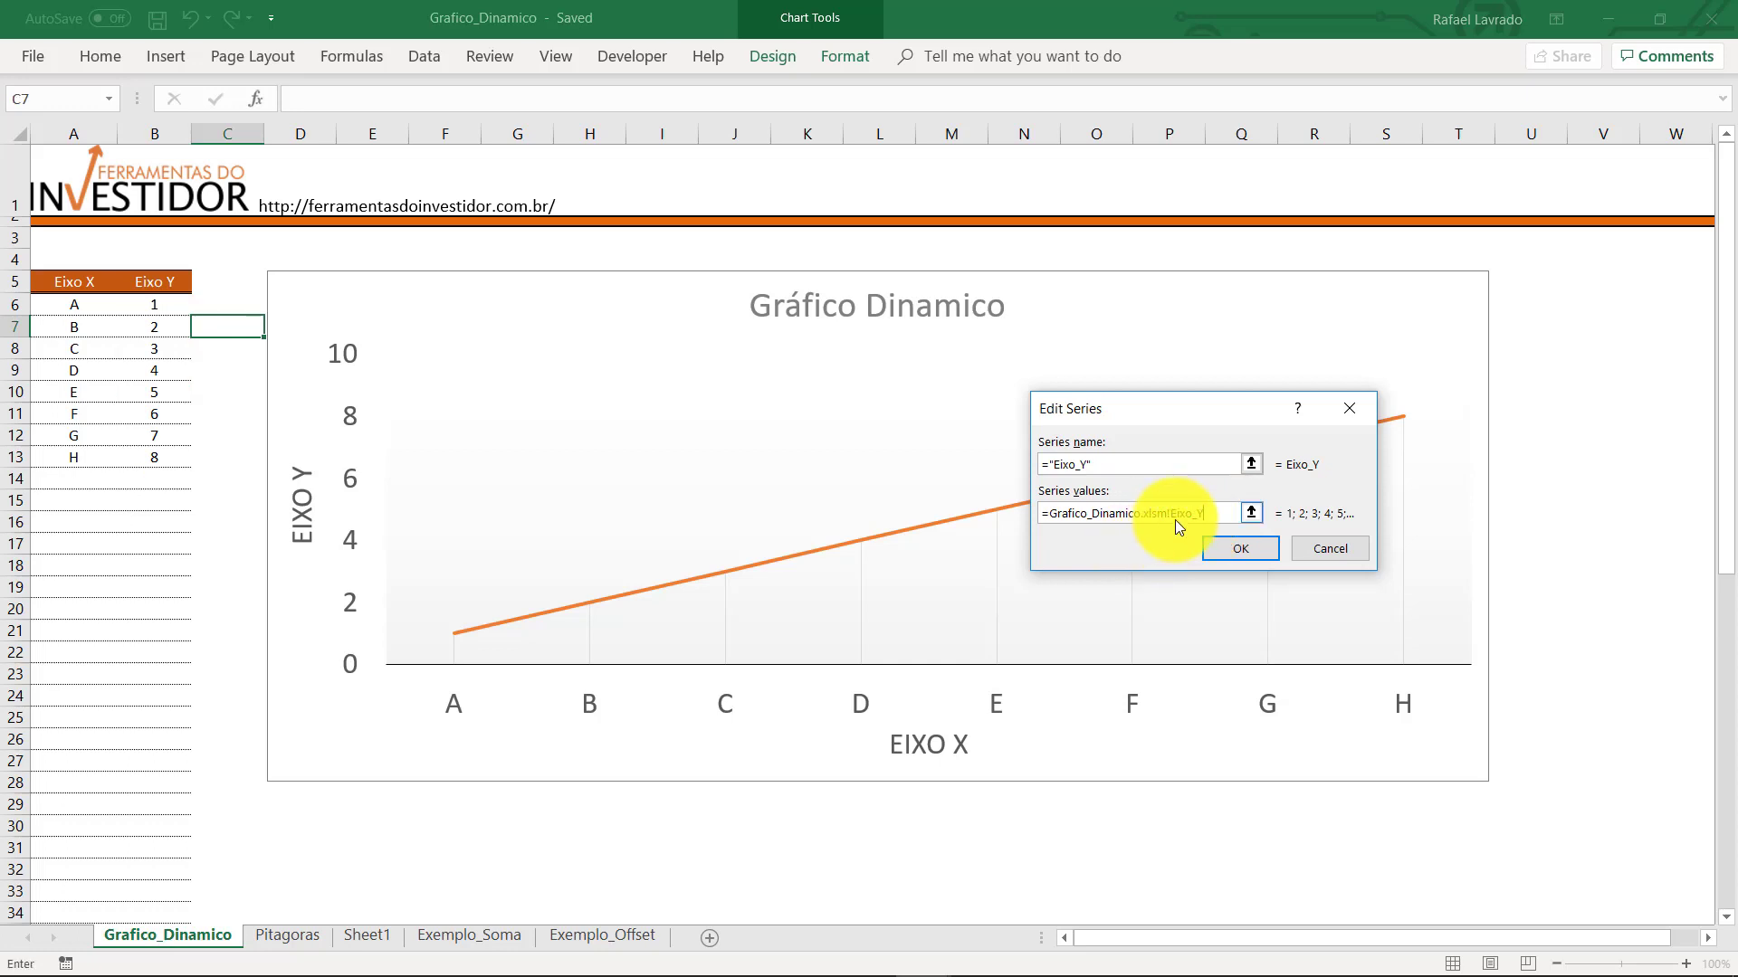